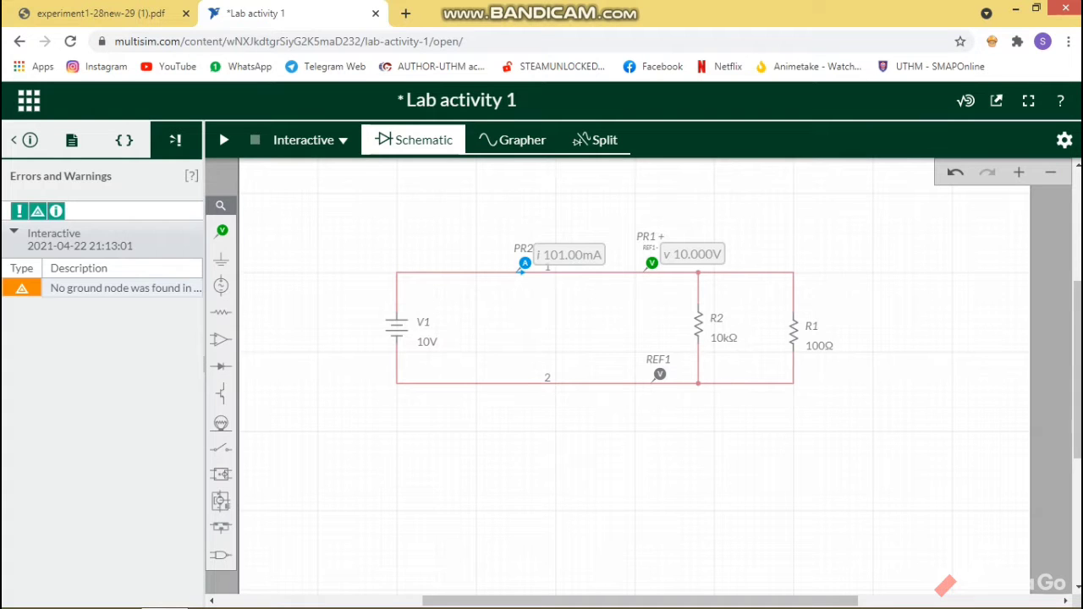
Run the interactive simulation of the Lab activity 1 circuit to read its voltage and current probes, and stop it.
click(223, 140)
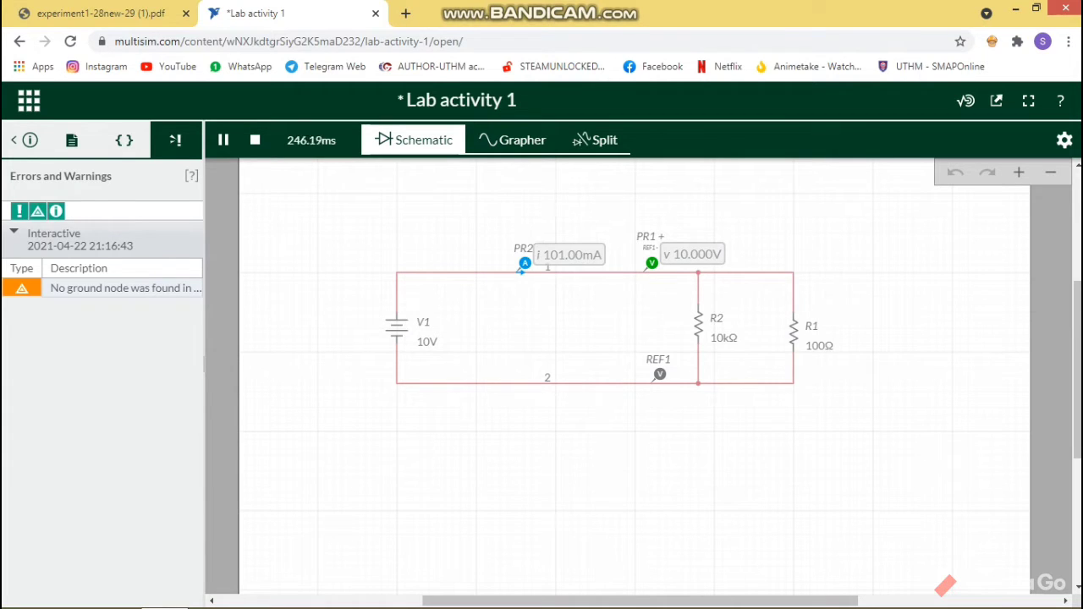
click(255, 141)
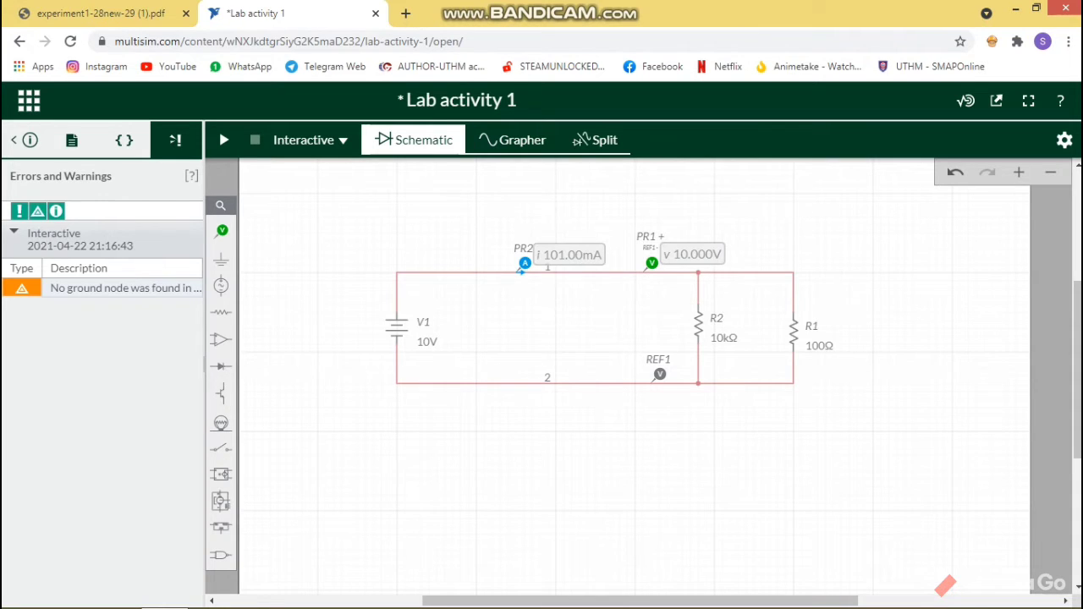
Set resistor R1's resistance to 150 Ω and run the interactive simulation to read the probes, stopping it when done.
click(820, 345)
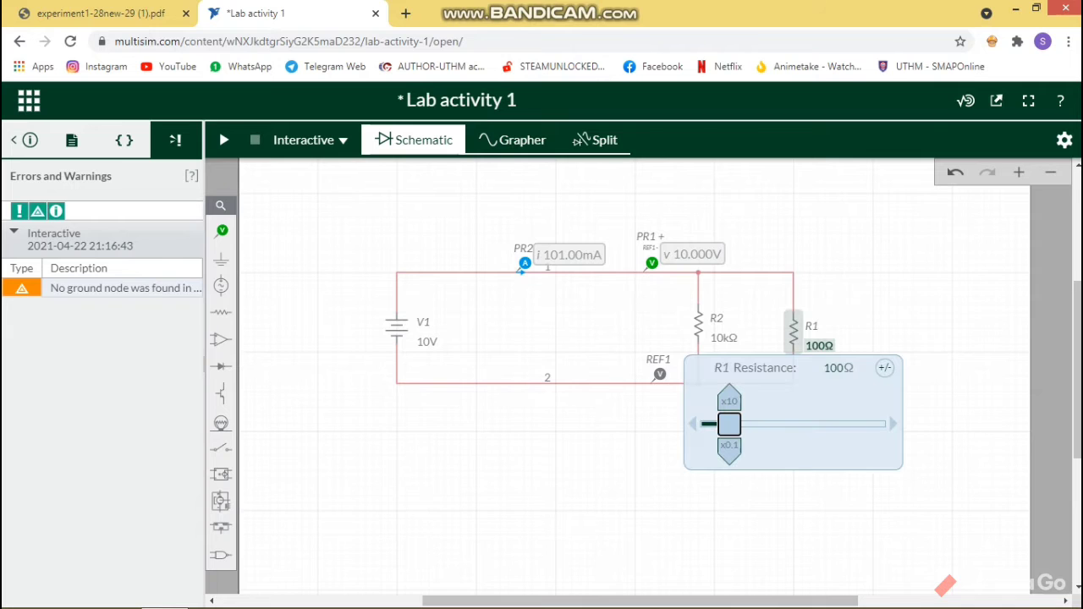
click(833, 368)
text(150)
key(Return)
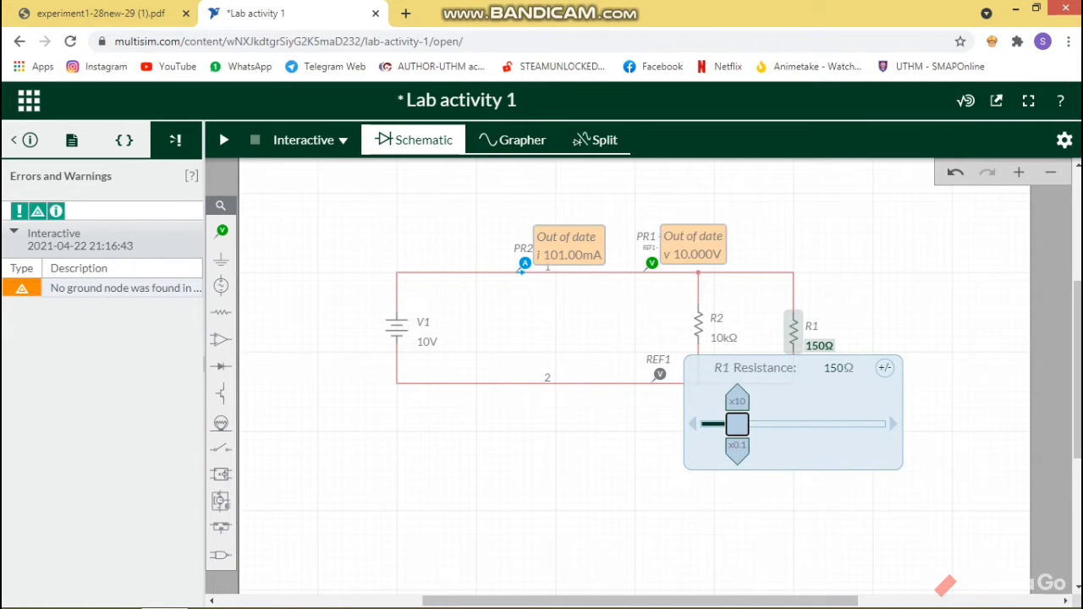
key(Escape)
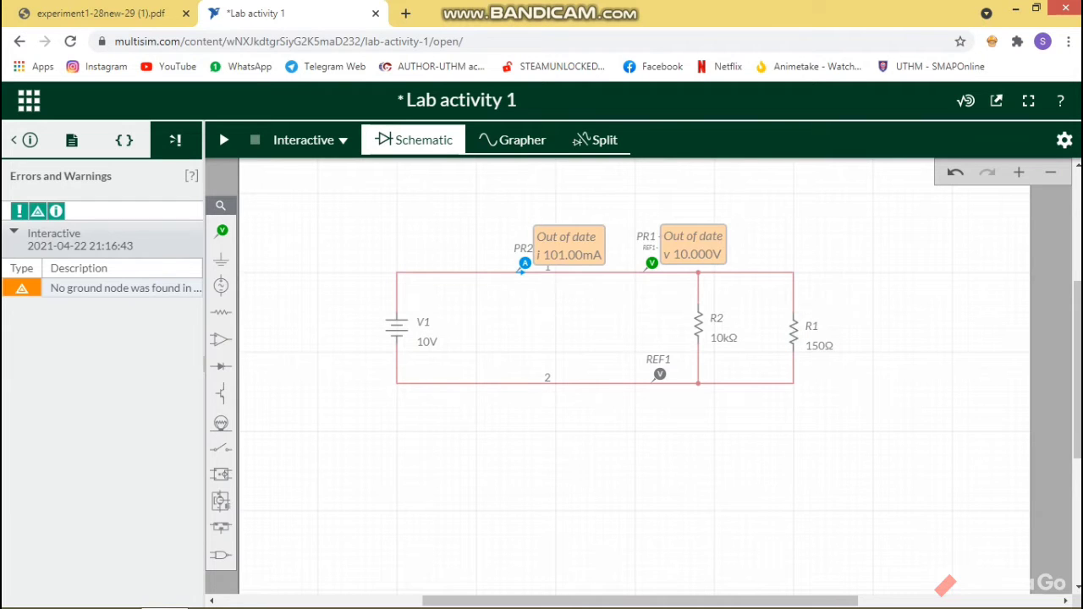
click(223, 139)
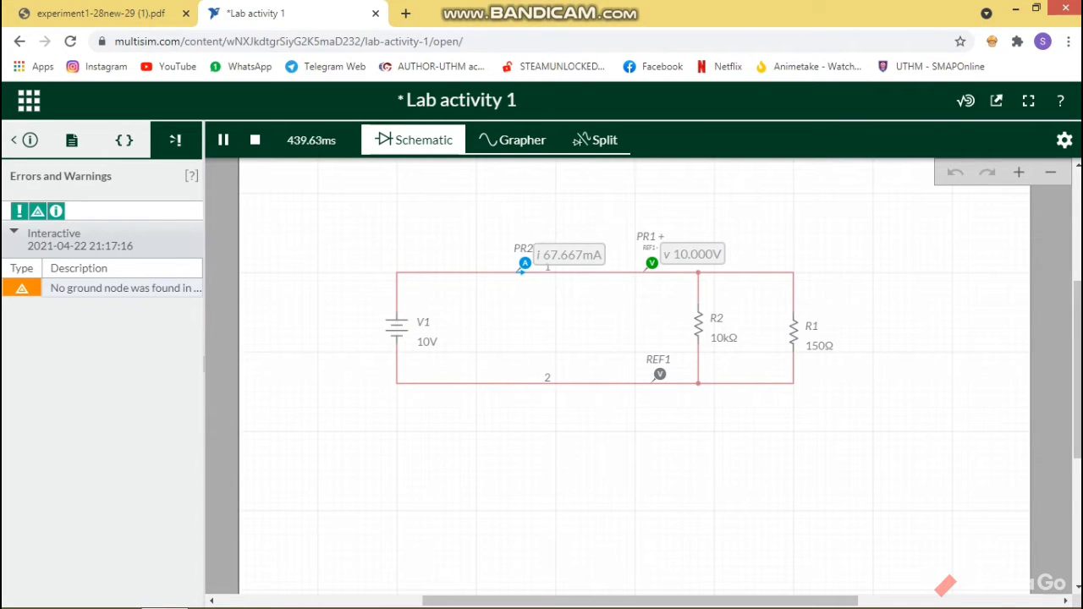
click(255, 140)
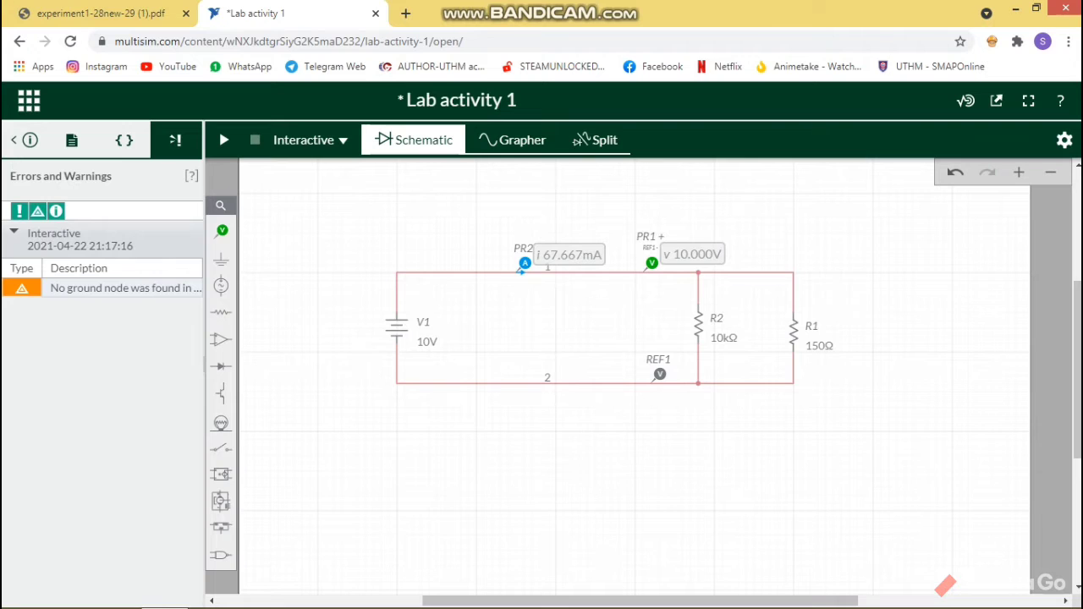
Change R1's resistance to 200 Ω and run the simulation to read the probe current and voltage, and stop it.
click(819, 346)
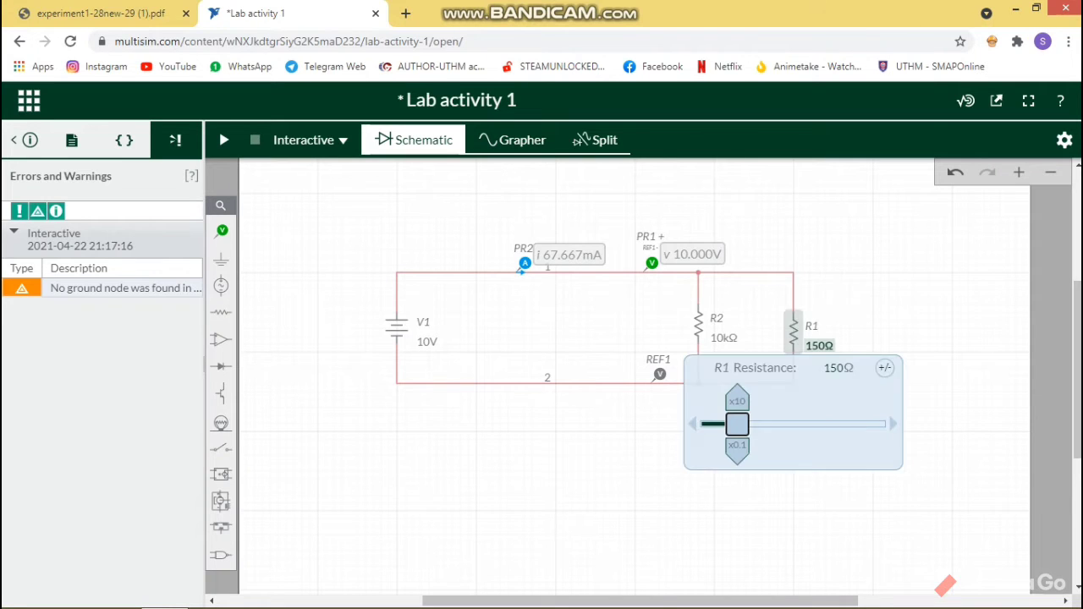
double_click(833, 369)
key(BackSpace)
text(200)
key(Return)
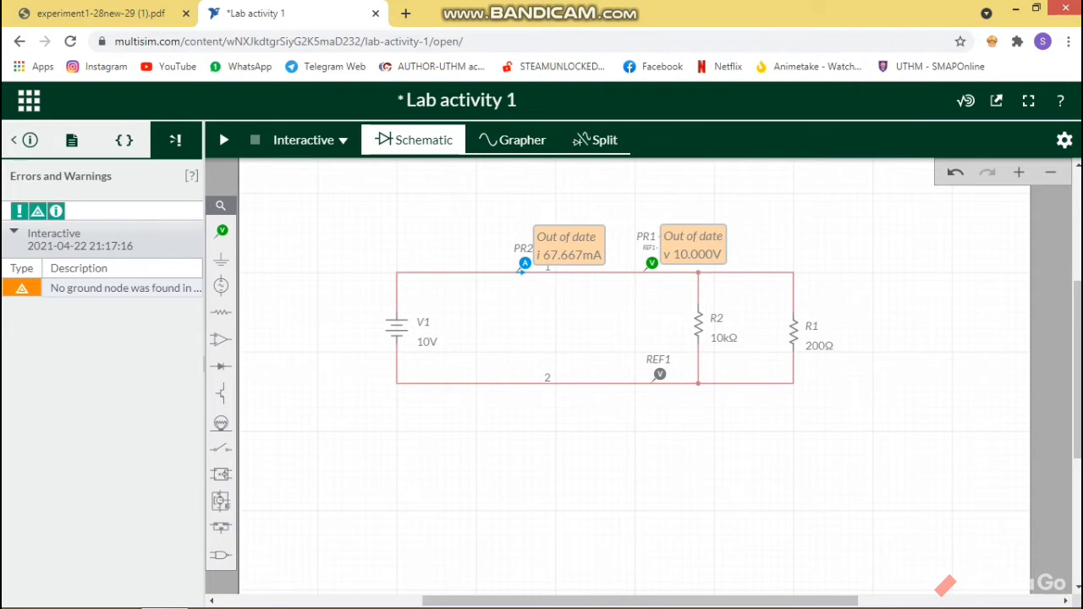
click(224, 140)
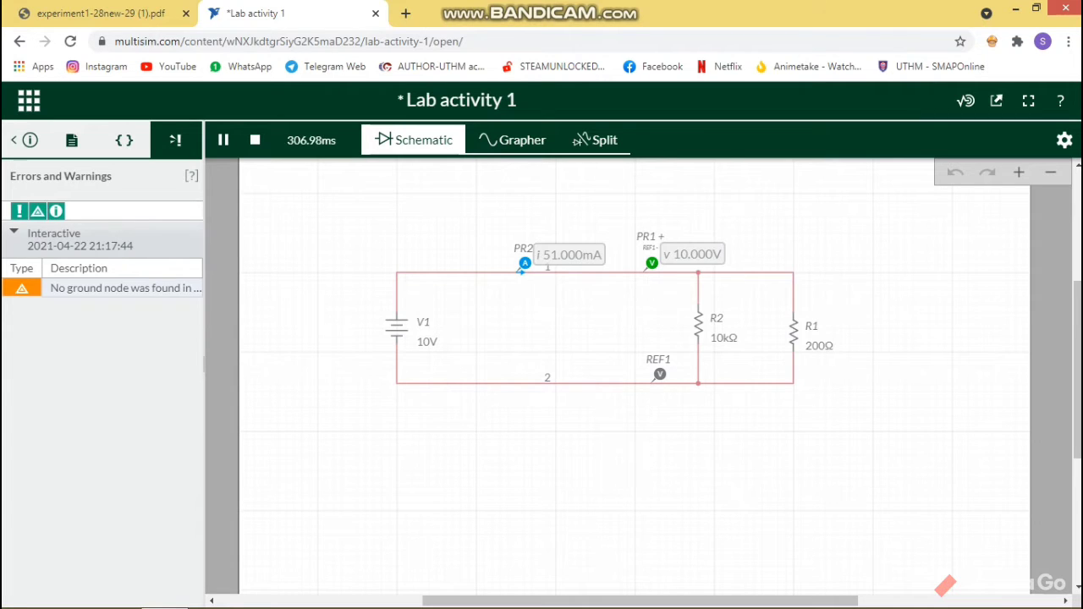
click(255, 140)
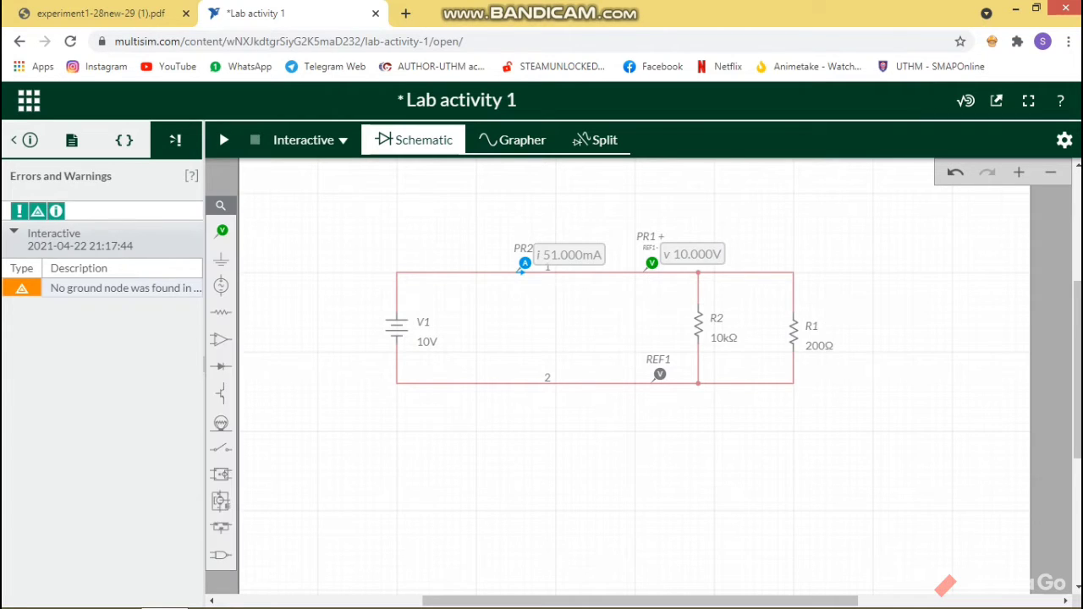
Set R1's resistance to 300 Ω, and run and stop the simulation to read the probes.
click(819, 345)
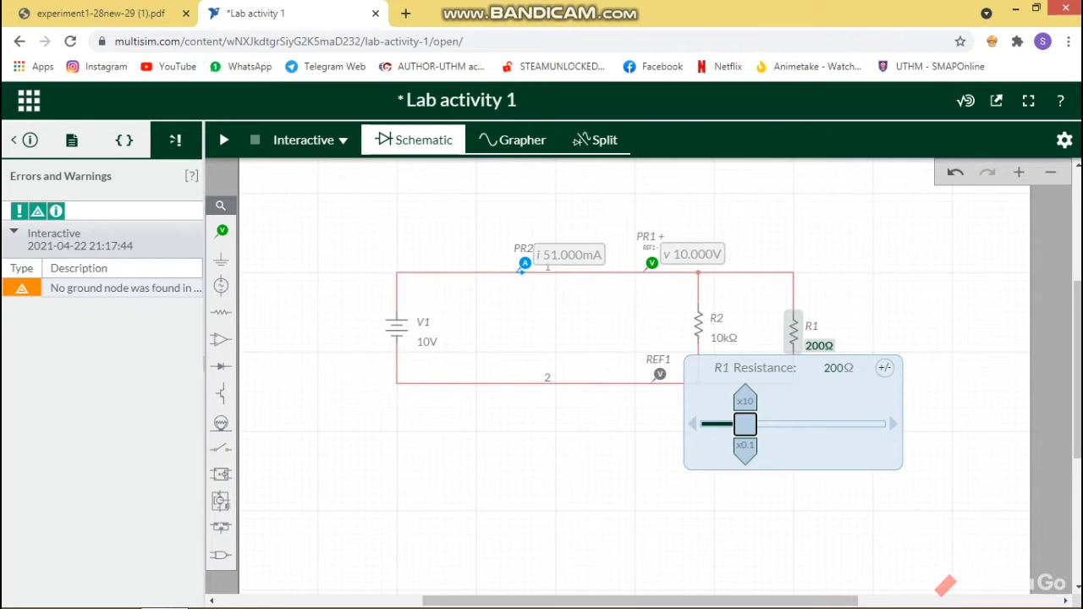
click(832, 368)
text(300)
key(Return)
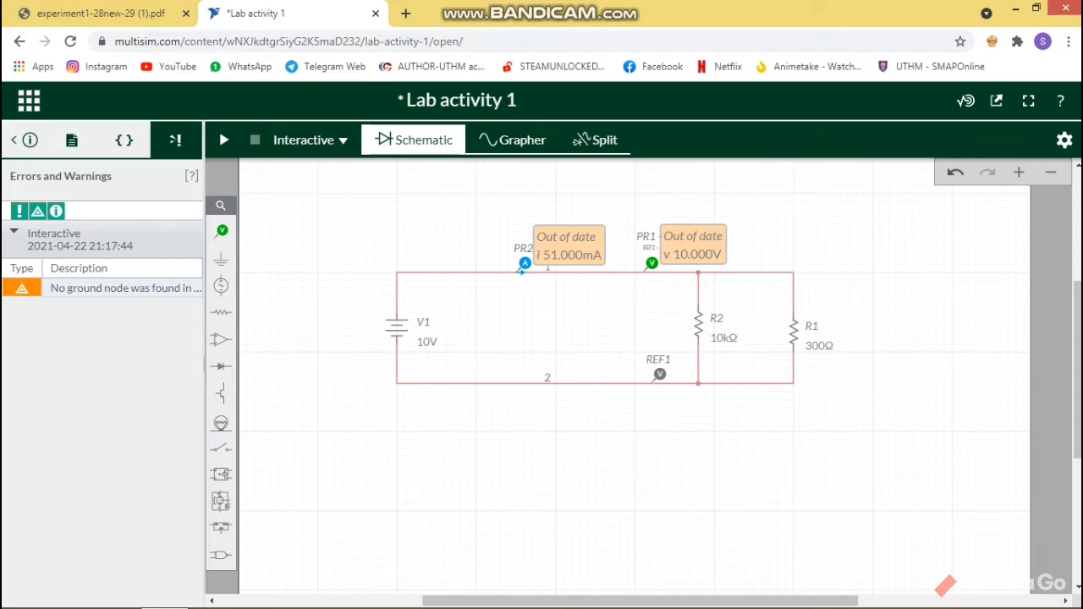
click(224, 140)
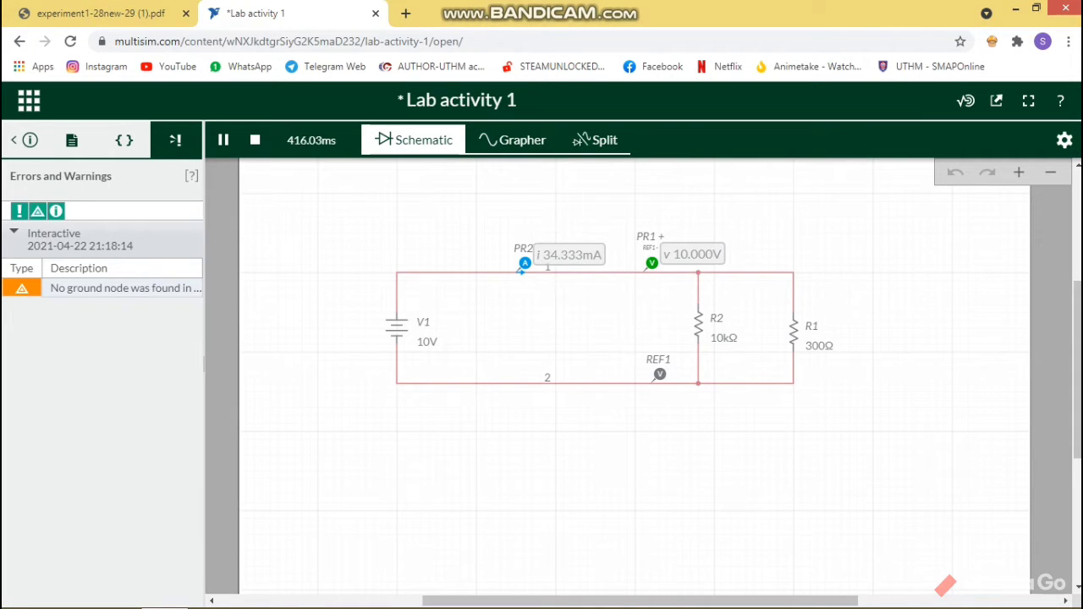
click(255, 141)
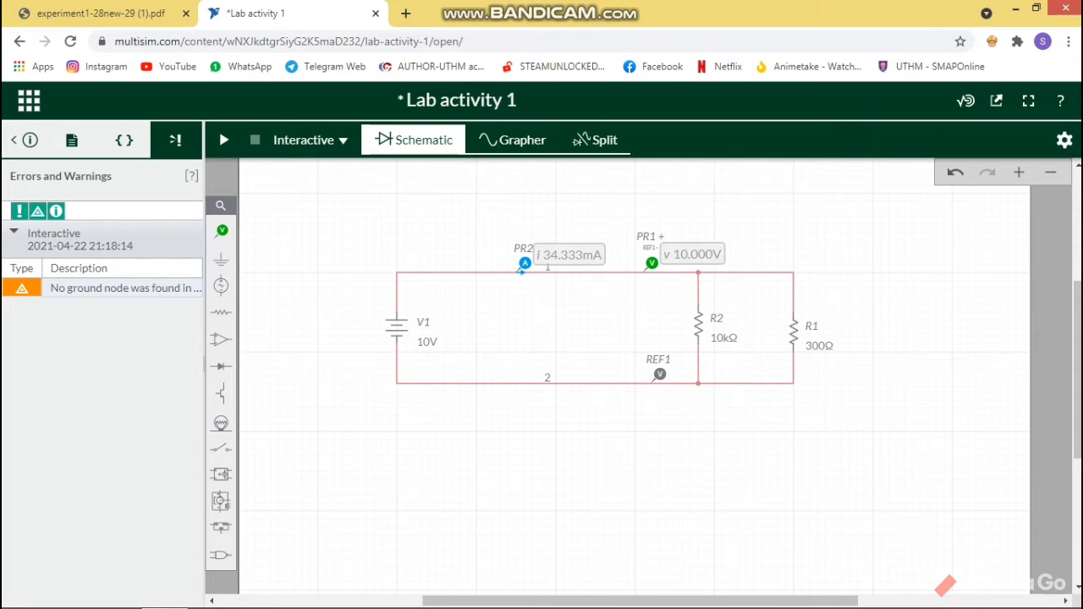
Set R1's resistance to 1 kΩ, and run and stop the simulation to read the voltage and current probes.
click(820, 346)
click(833, 368)
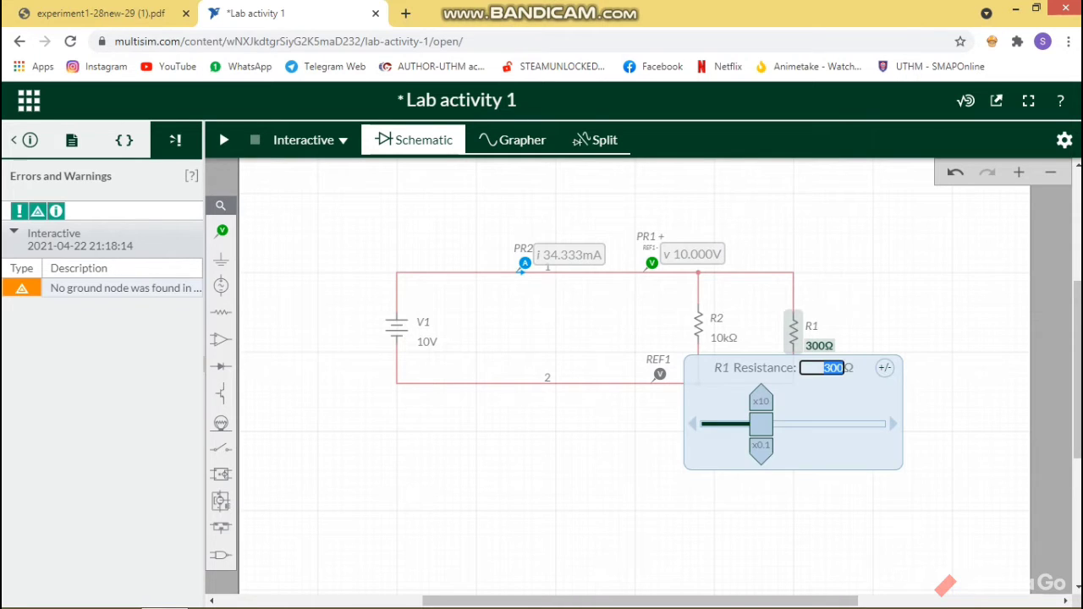
text(1k)
key(Return)
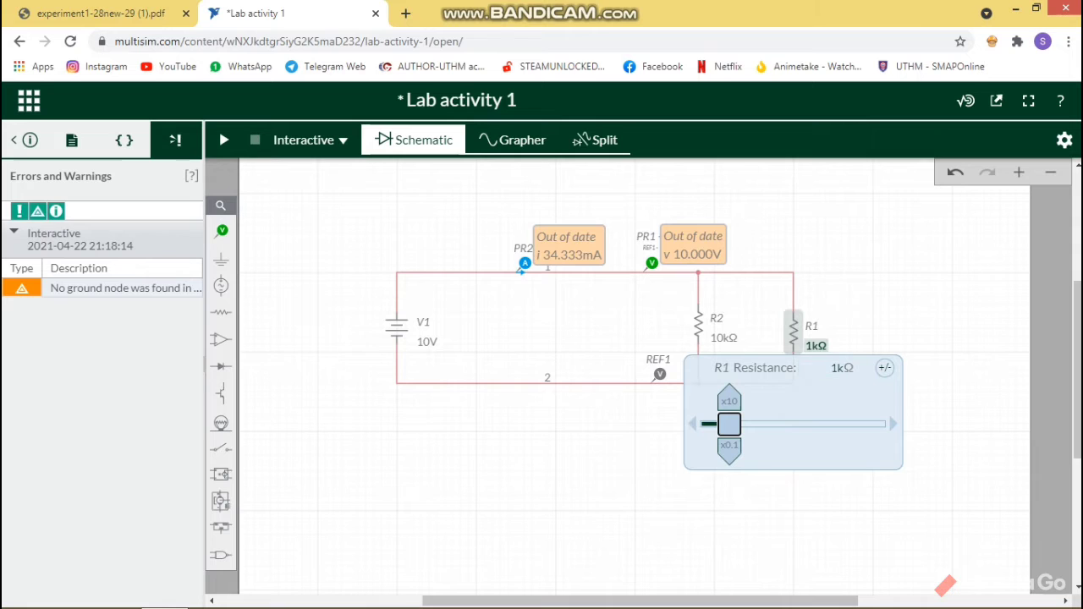
key(Escape)
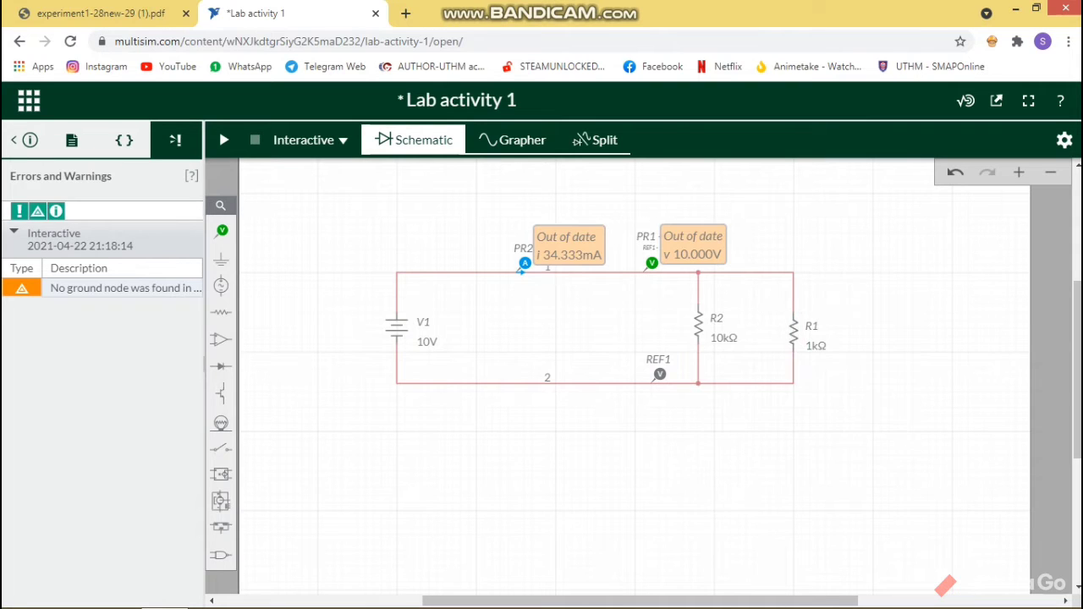
click(223, 140)
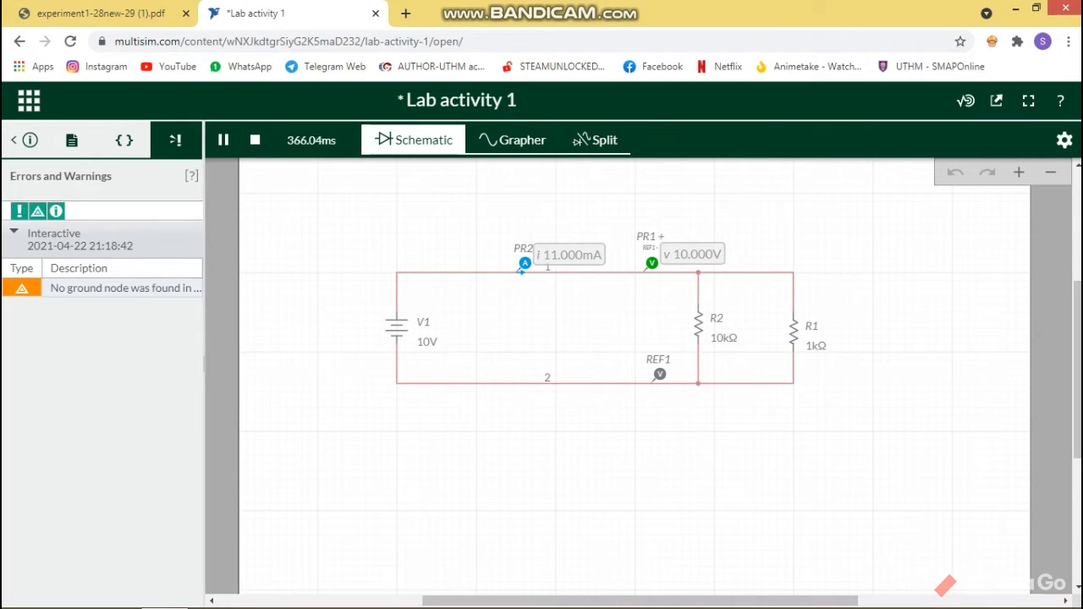
click(255, 140)
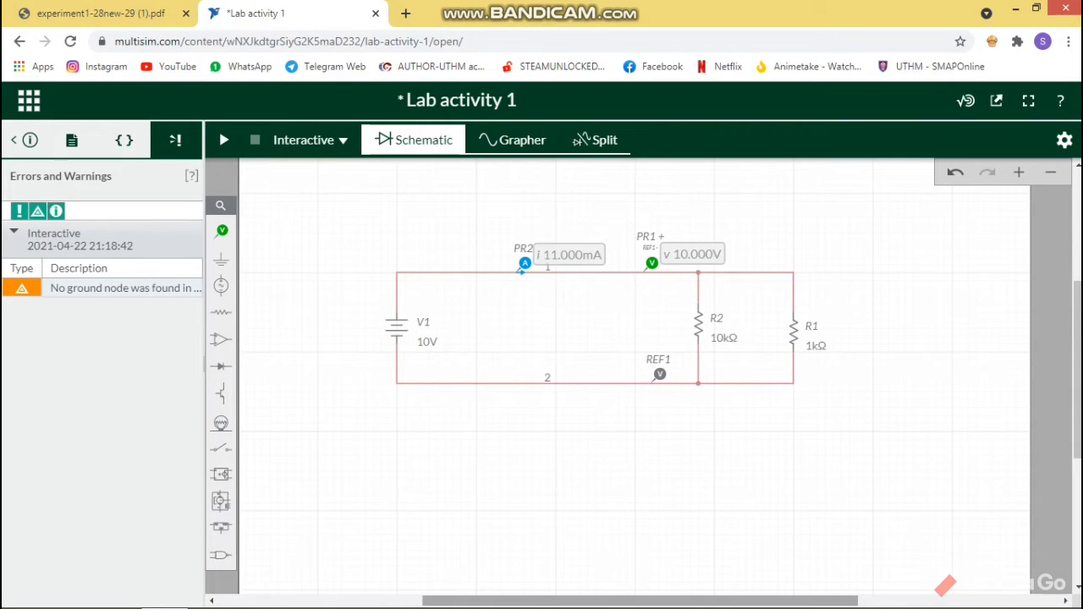
Run the interactive simulation of the Lab activity 2 series circuit to read its voltage and current probes, and stop it.
mouse_move(641, 607)
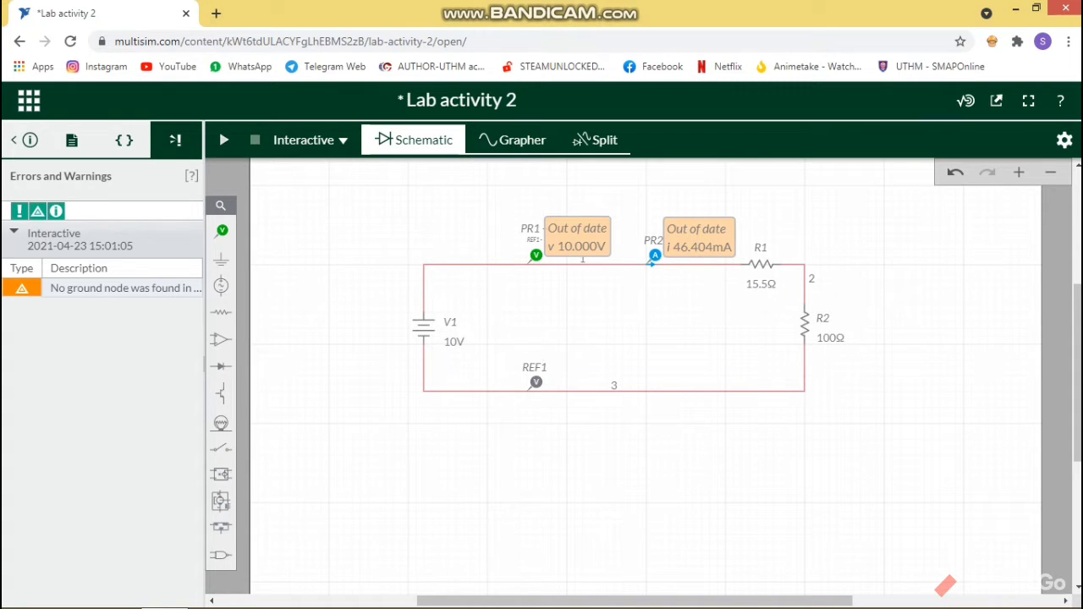
click(224, 140)
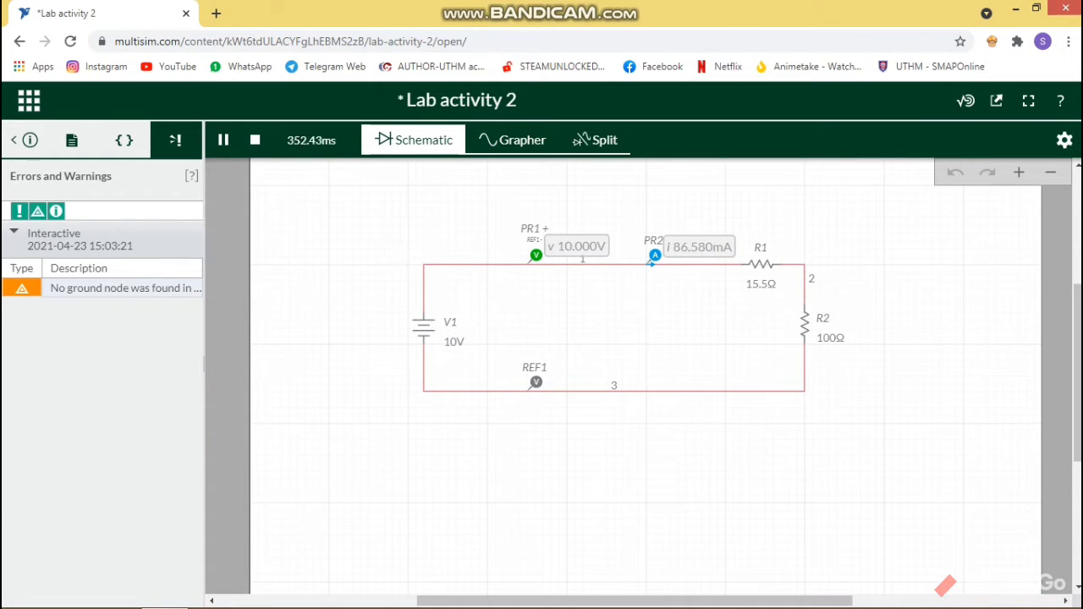
click(255, 140)
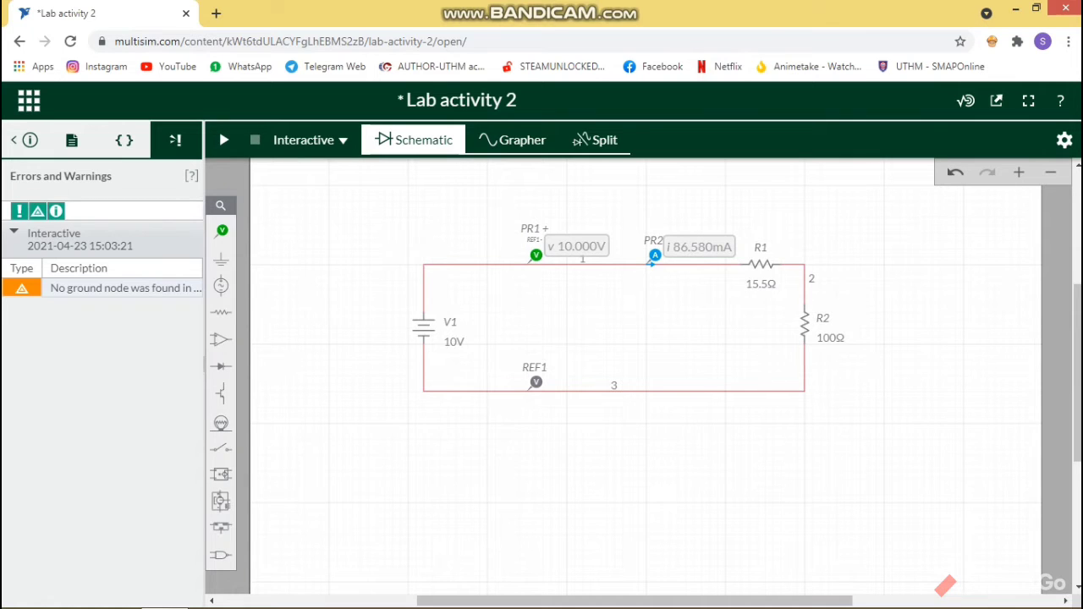
Set resistor R2's resistance to 150 Ω in the Lab activity 2 circuit, and run and stop the simulation to read the probes.
click(830, 338)
click(847, 361)
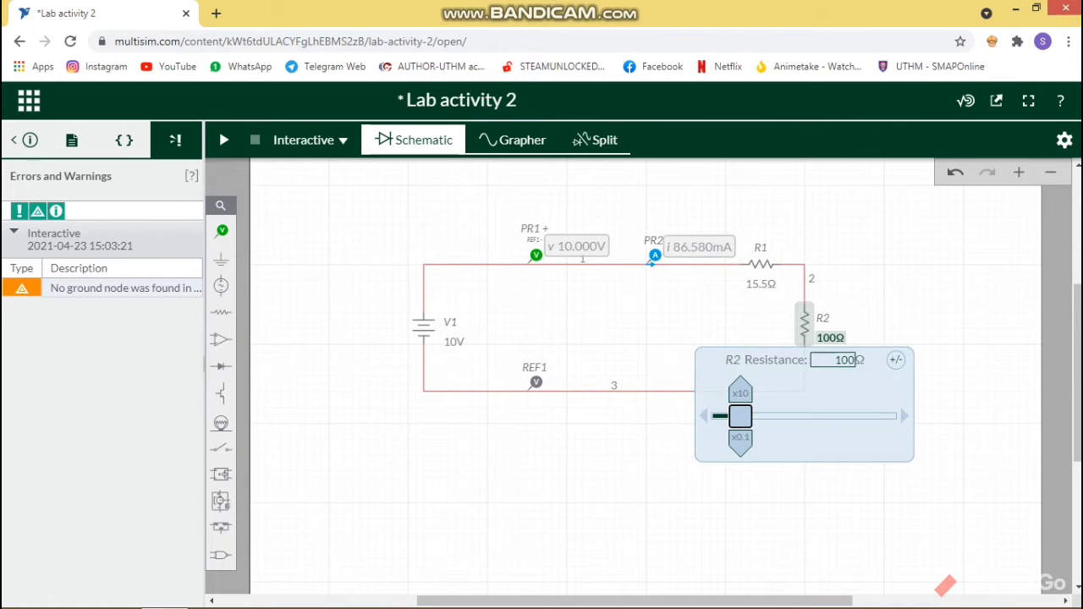
click(855, 361)
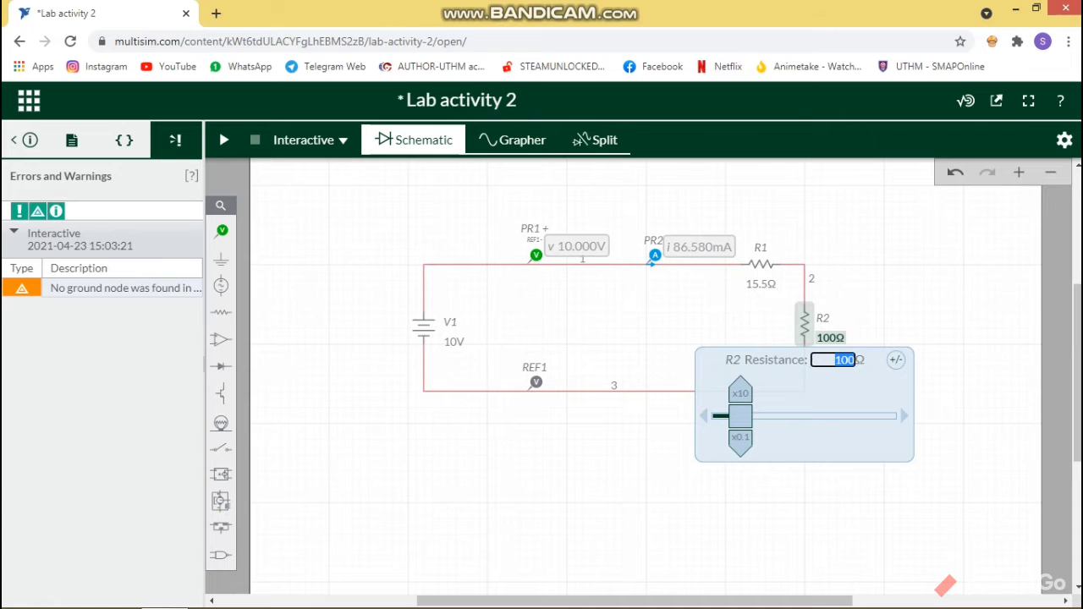
text(150)
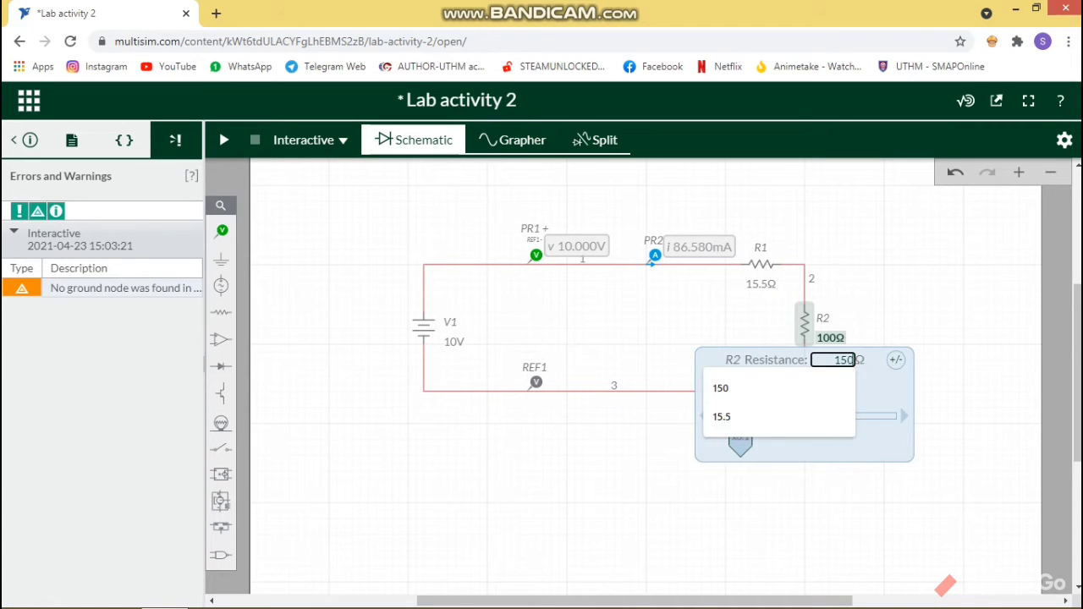
key(Return)
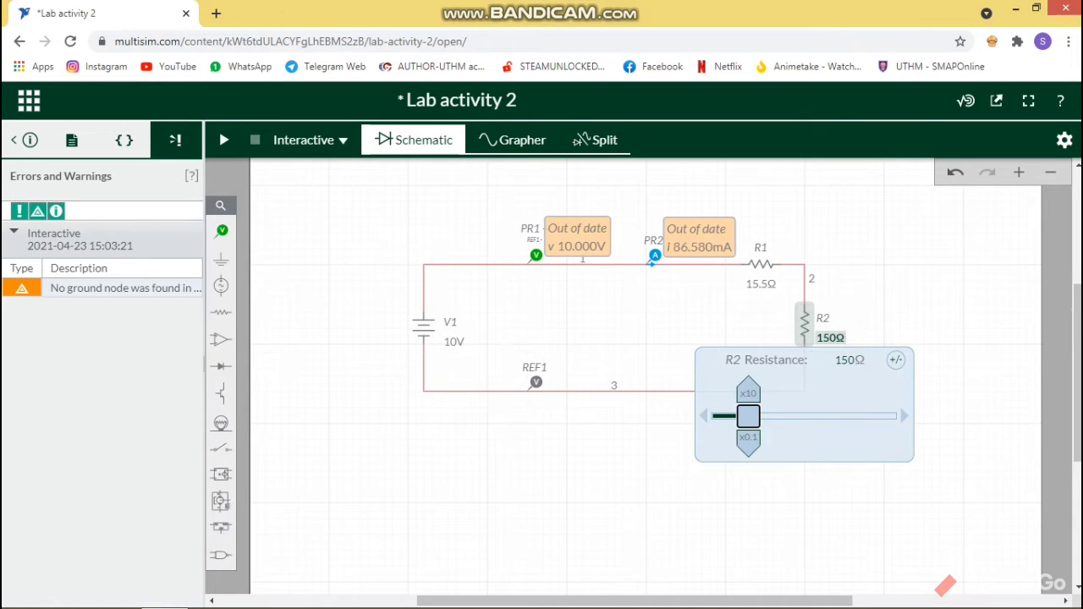
click(627, 339)
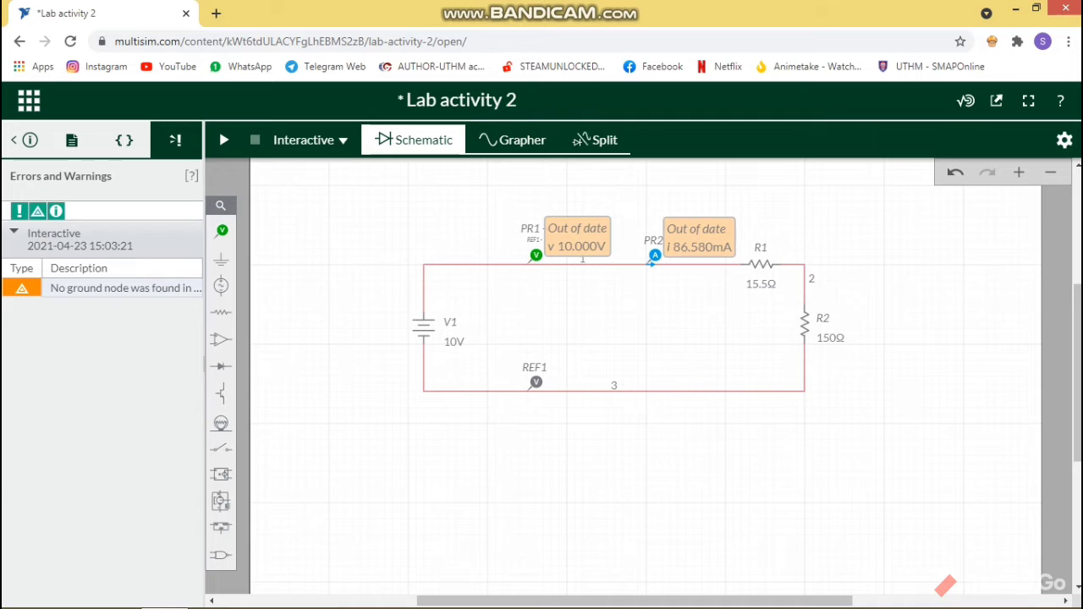
click(224, 140)
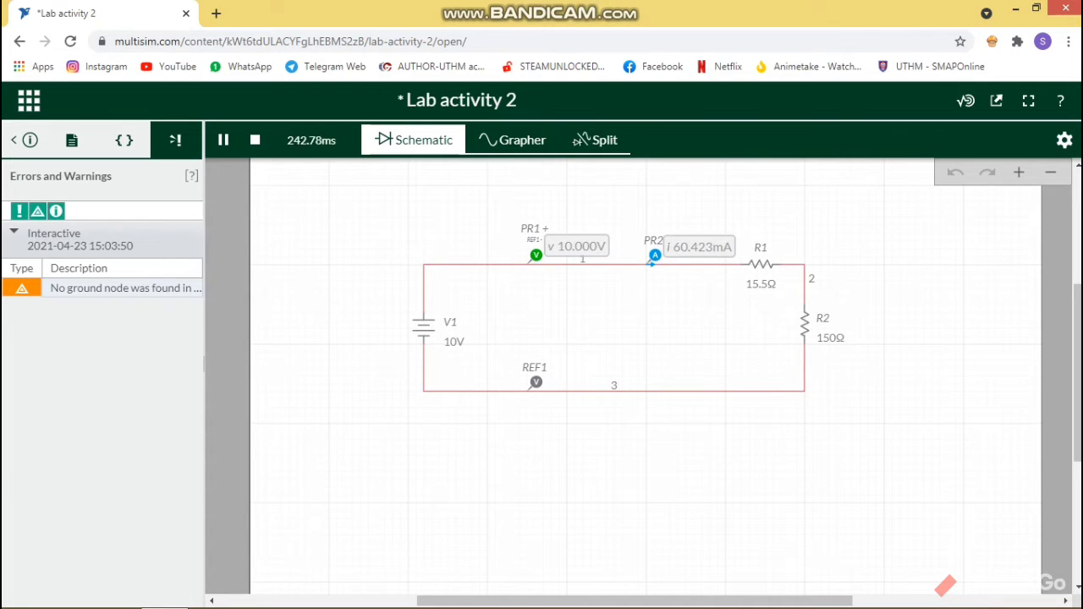
click(255, 140)
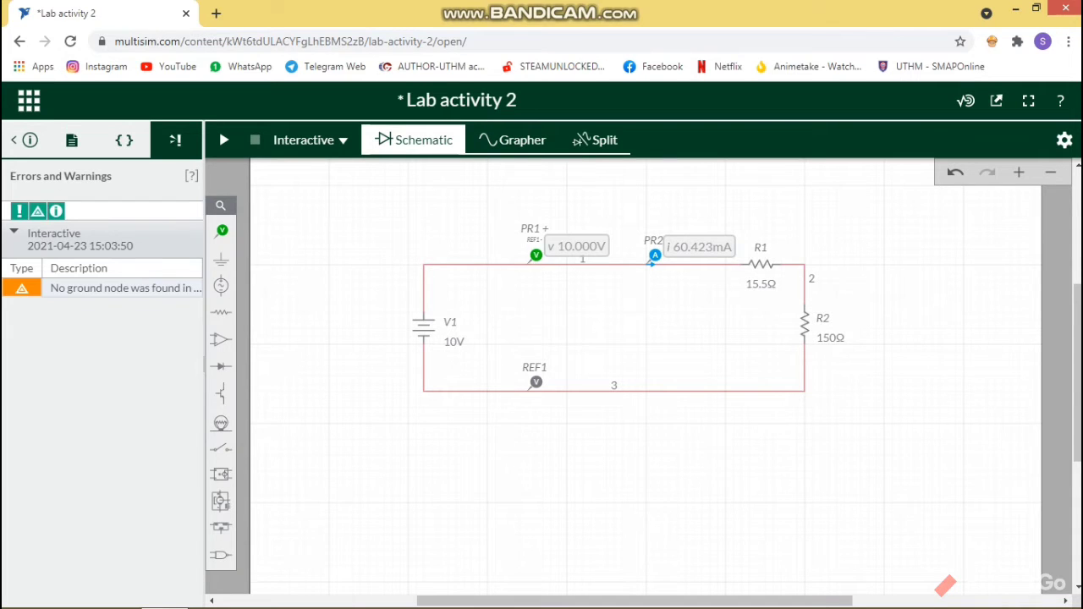
Set R2's resistance to 200 Ω, and run and stop the simulation to read the voltage and current probes.
click(830, 337)
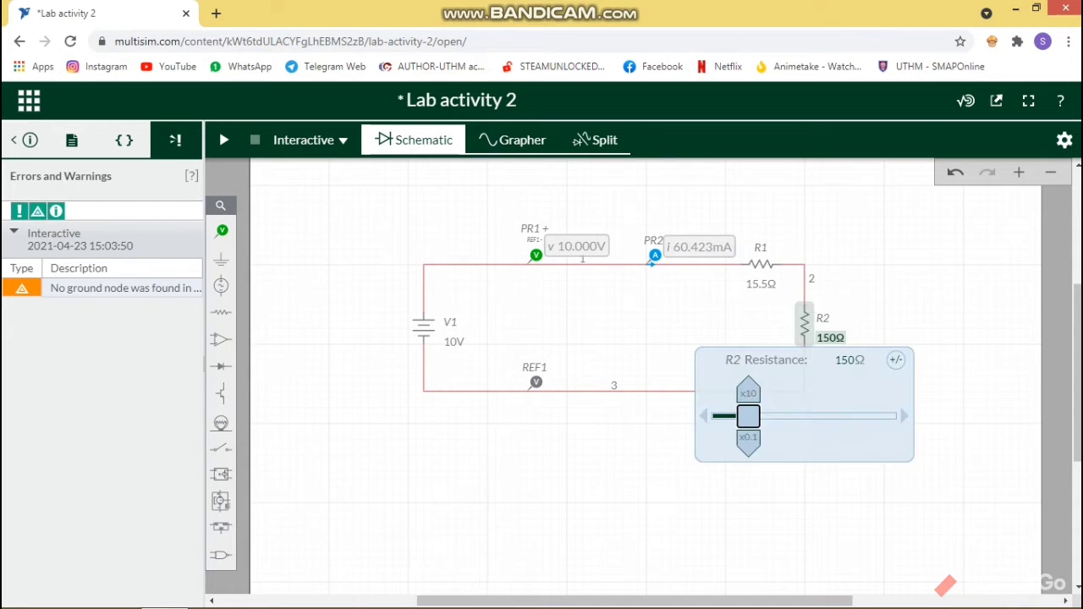
click(847, 361)
text(200)
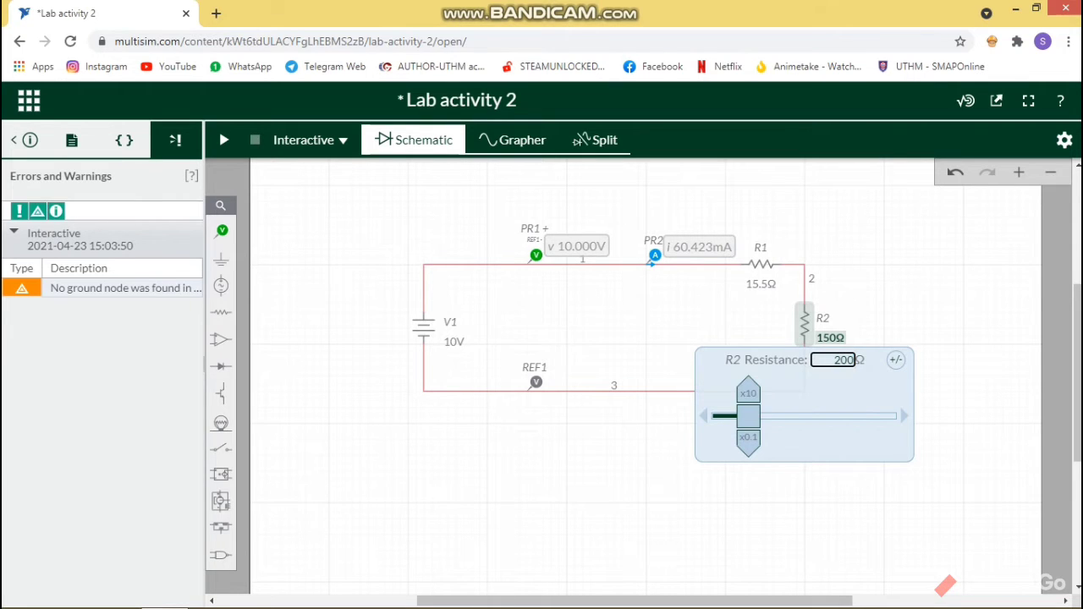
key(Return)
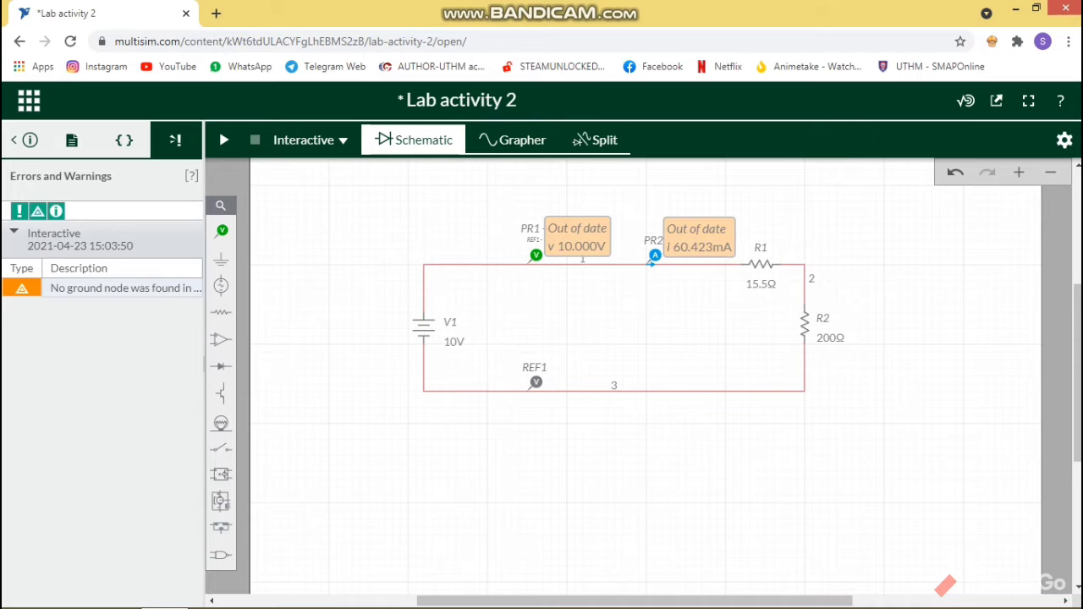
click(223, 140)
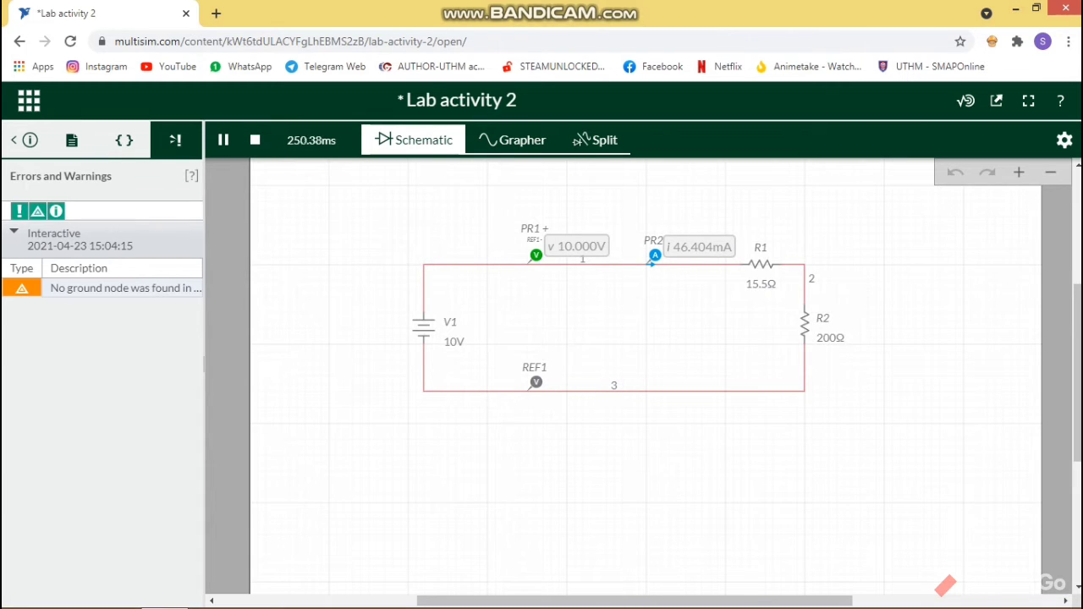
click(255, 140)
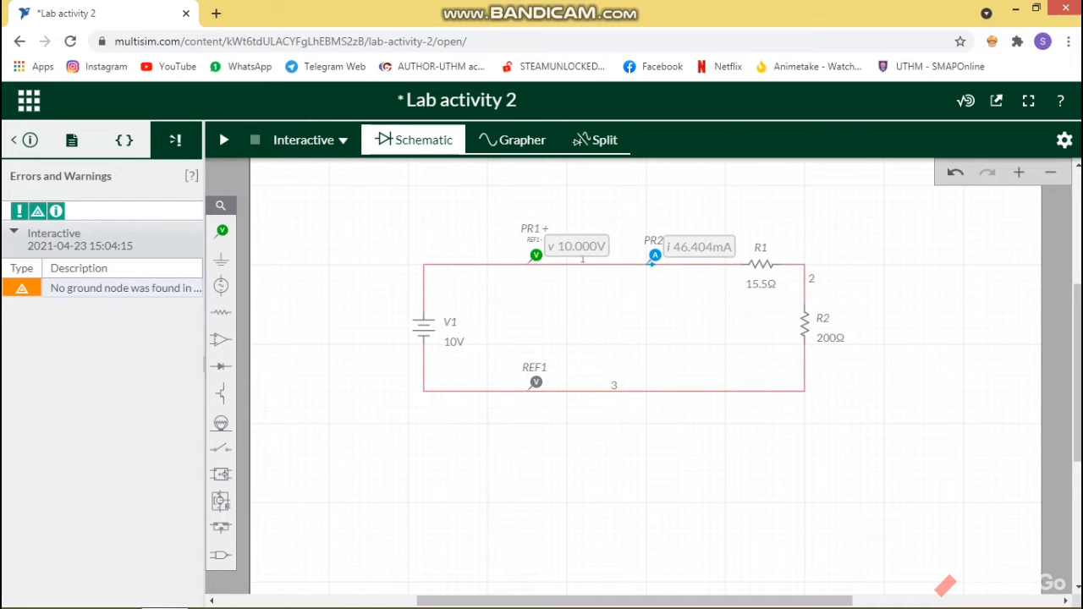
Set R2's resistance to 300 Ω in the Lab activity 2 circuit, and run and stop the simulation to read the probes.
click(831, 338)
click(842, 360)
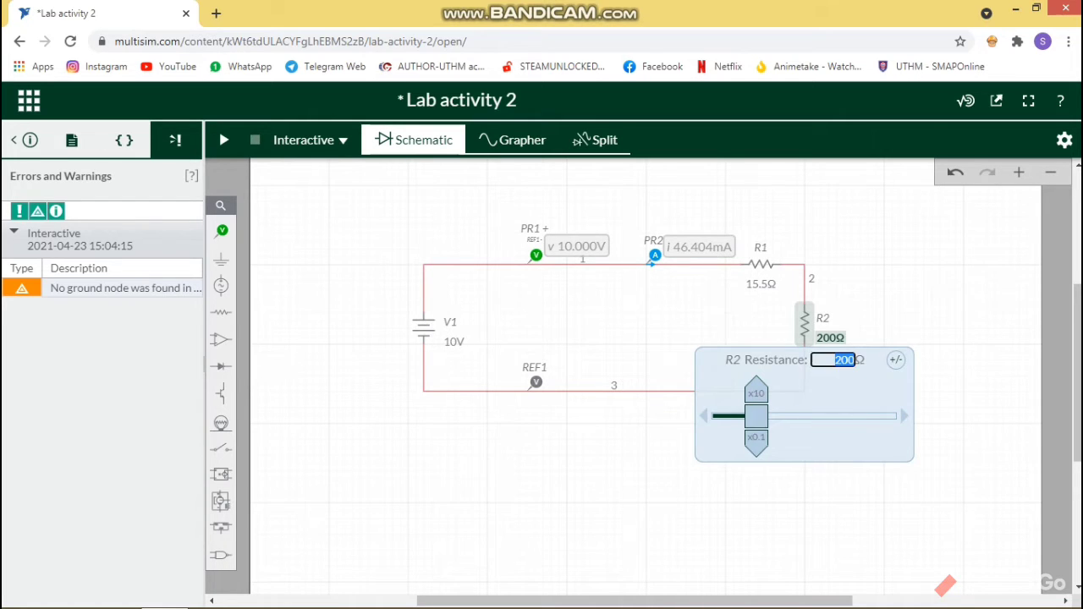
text(300)
key(Return)
key(Escape)
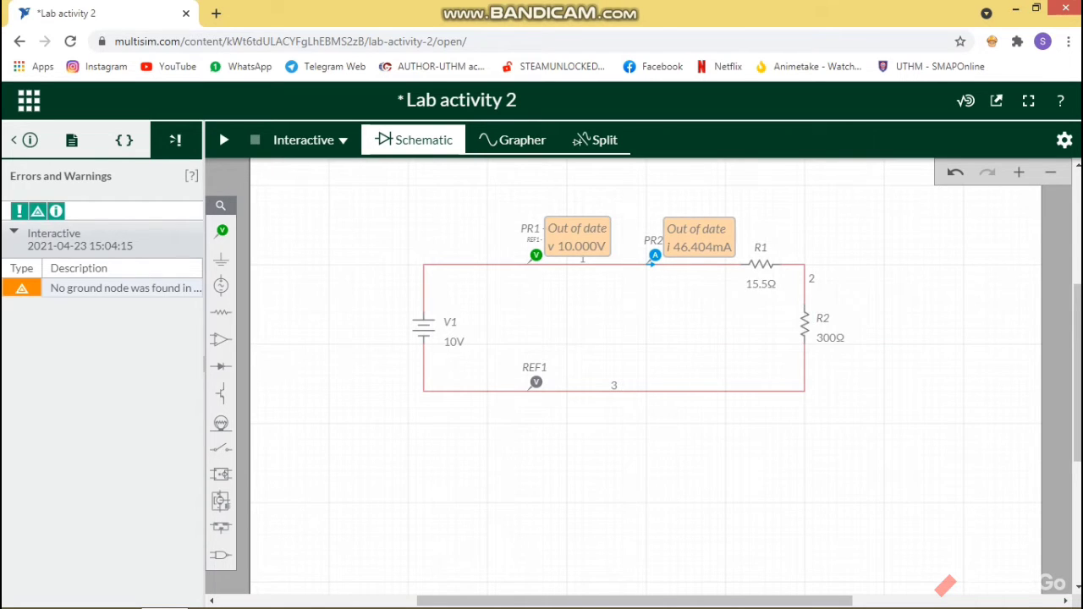
click(223, 140)
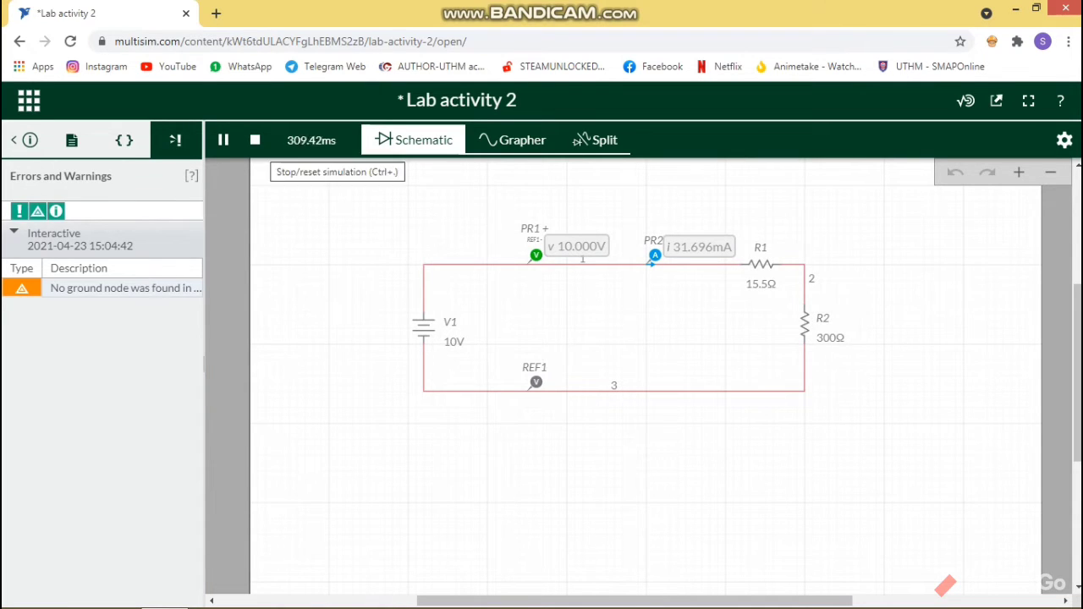
click(255, 140)
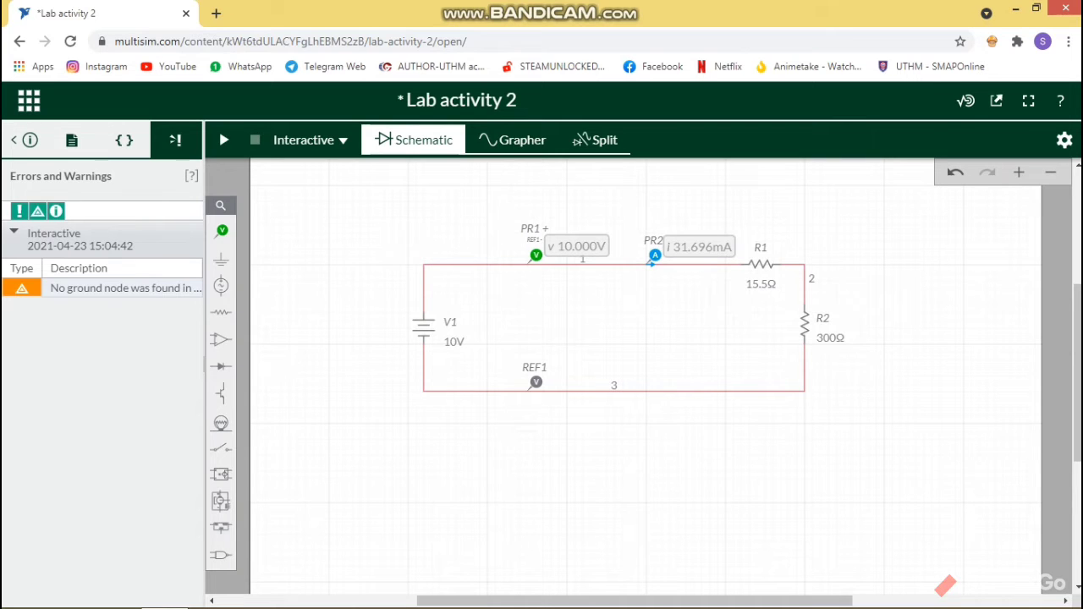
Set R2's resistance to 1 kΩ in the Lab activity 2 circuit, and run and stop the simulation to read the probes.
click(830, 338)
click(838, 360)
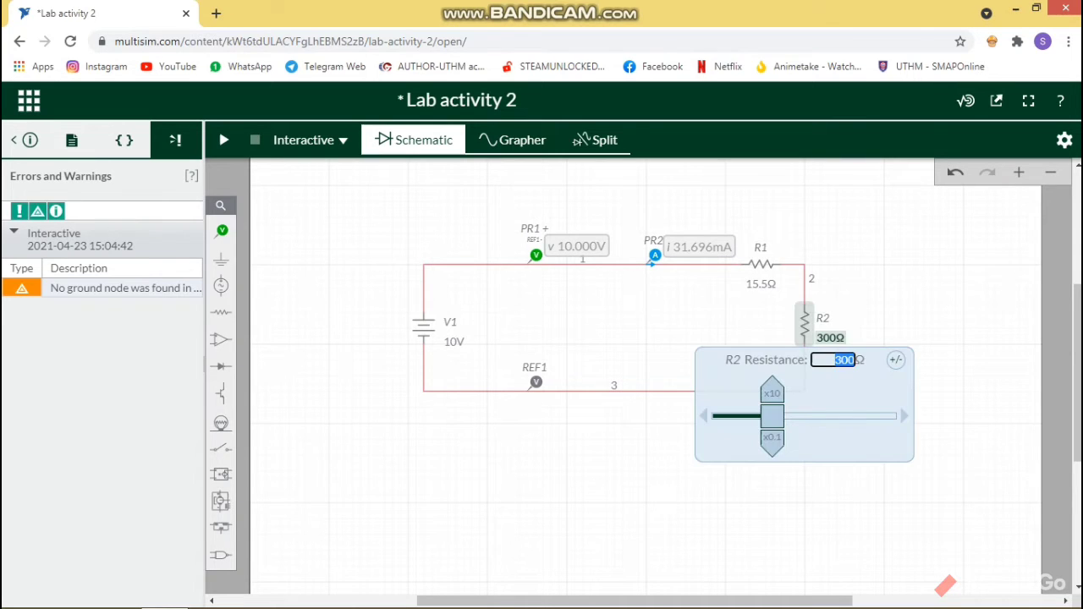
text(1k)
key(Return)
key(Escape)
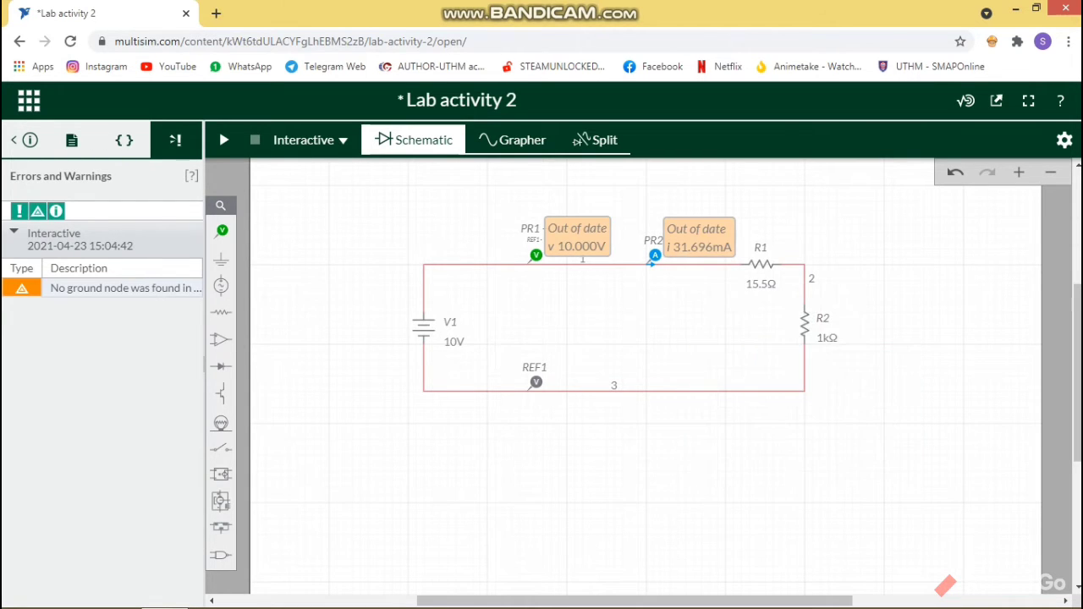
click(223, 140)
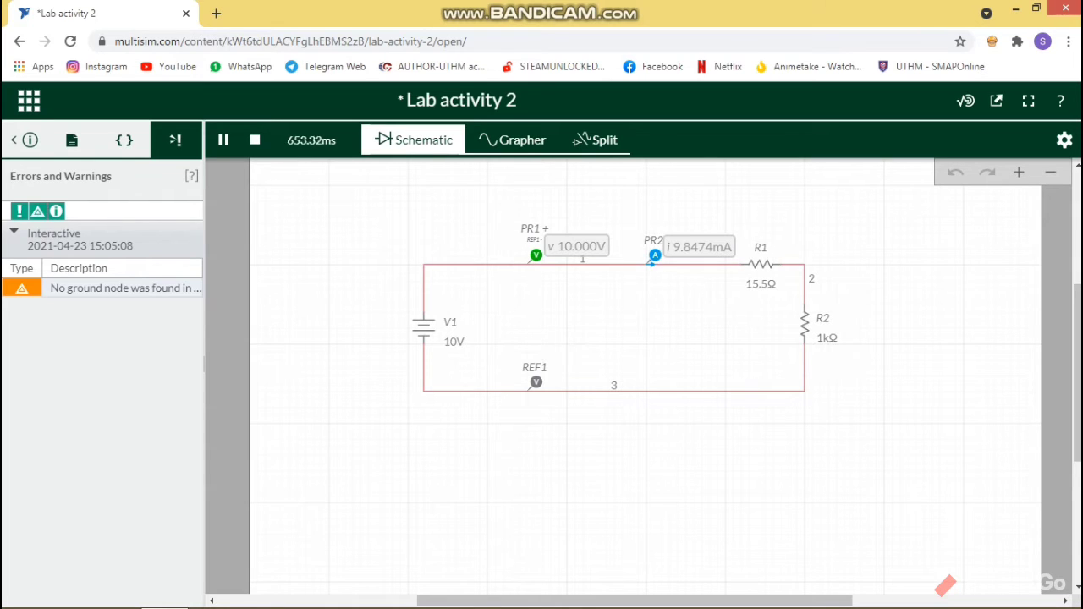
click(255, 141)
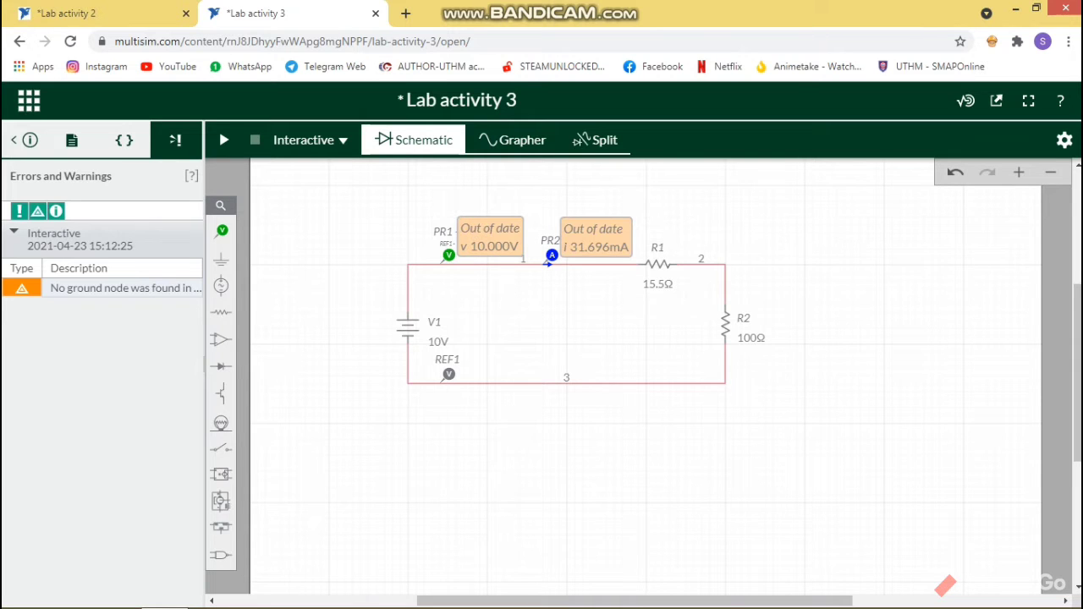
Run the interactive simulation of the Lab activity 3 series circuit to read its voltage and current probes, and stop it.
click(224, 140)
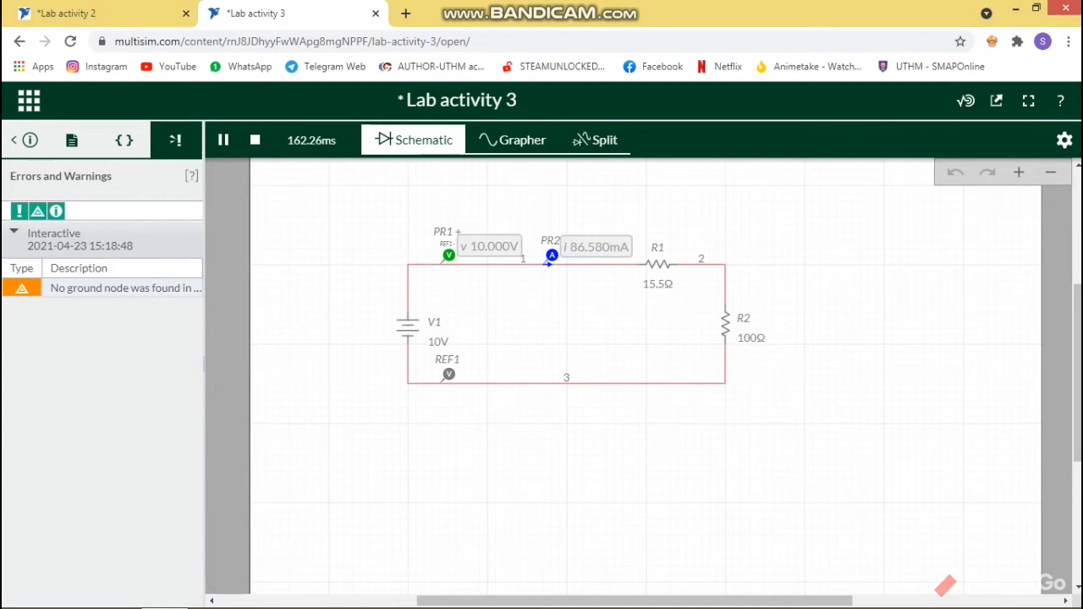
click(255, 141)
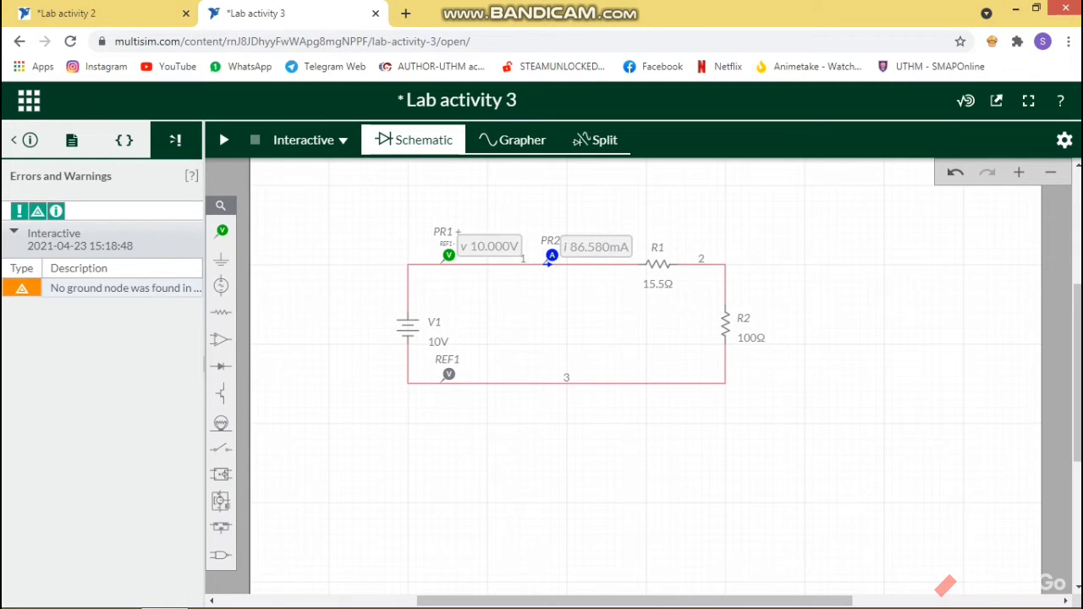
Set R2's resistance to 150 Ω in the Lab activity 3 circuit, and run and stop the simulation to read the probes.
click(751, 338)
click(765, 361)
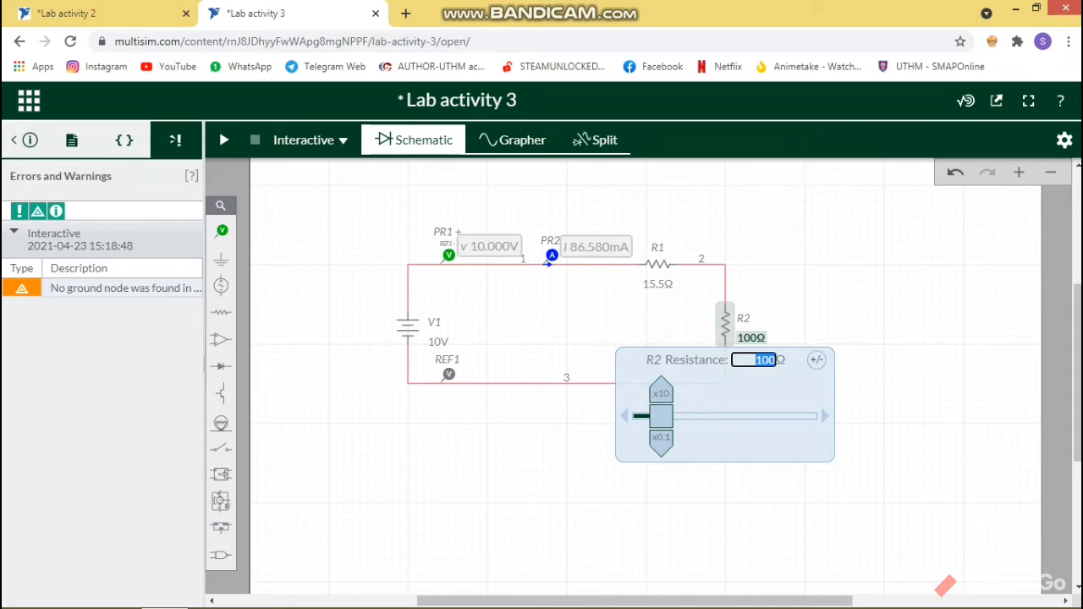
text(1)
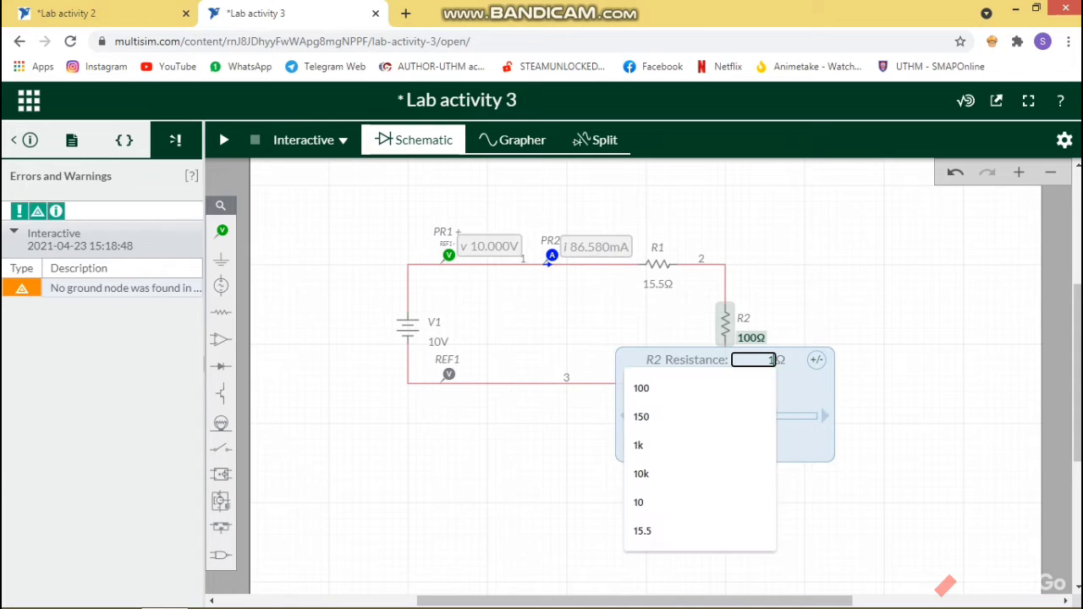
text(60)
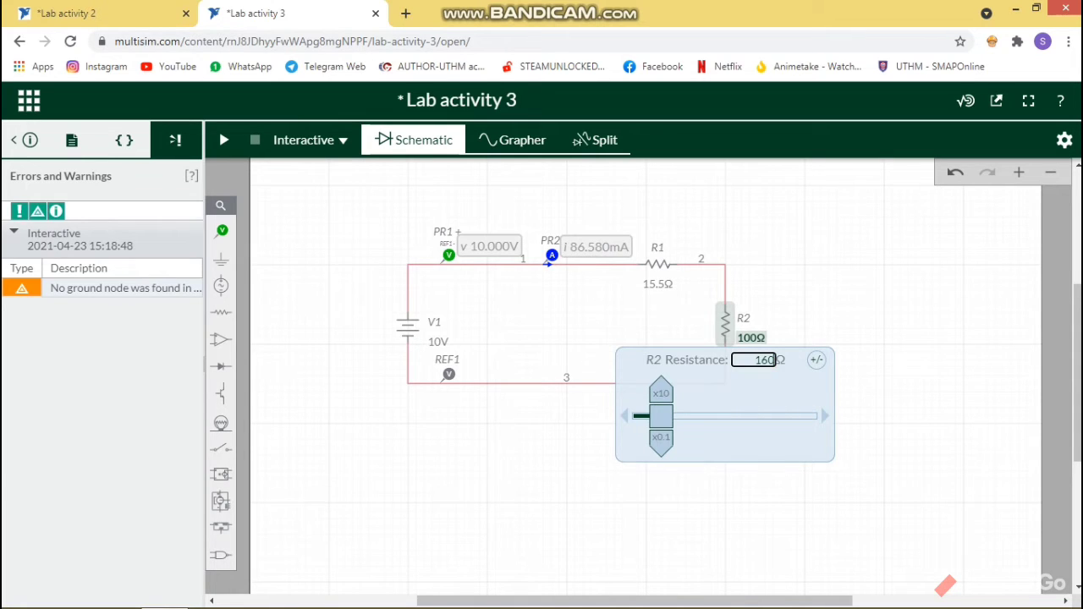
key(BackSpace)
key(BackSpace)
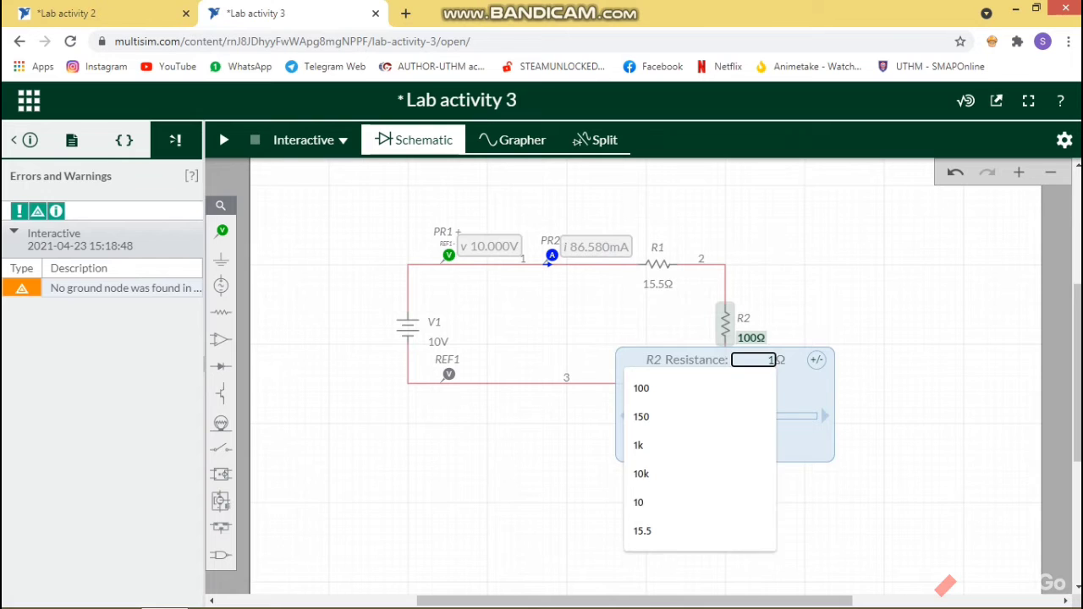
text(50)
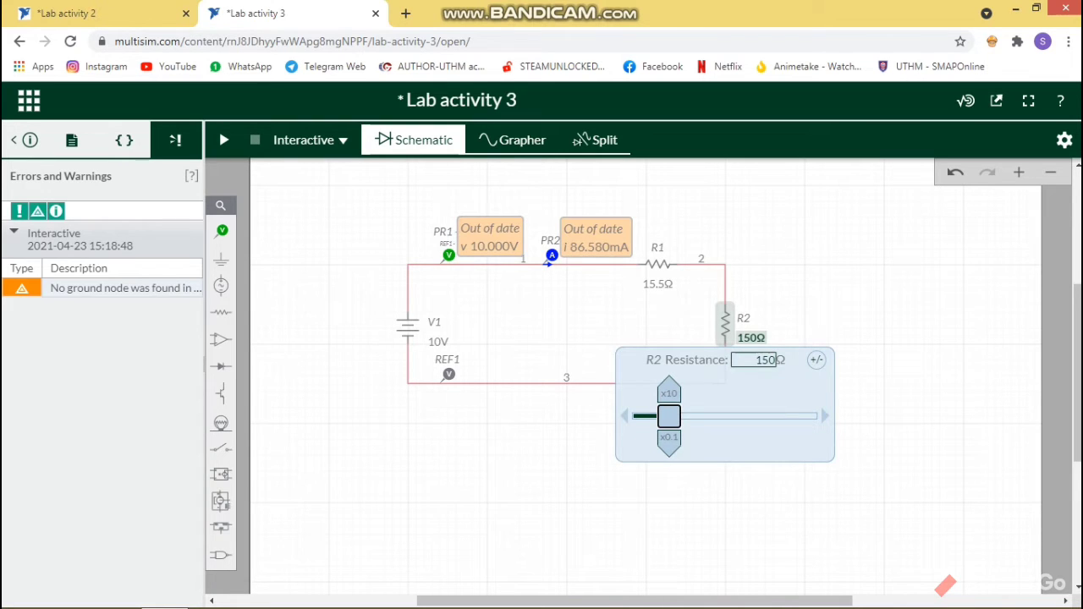
key(Return)
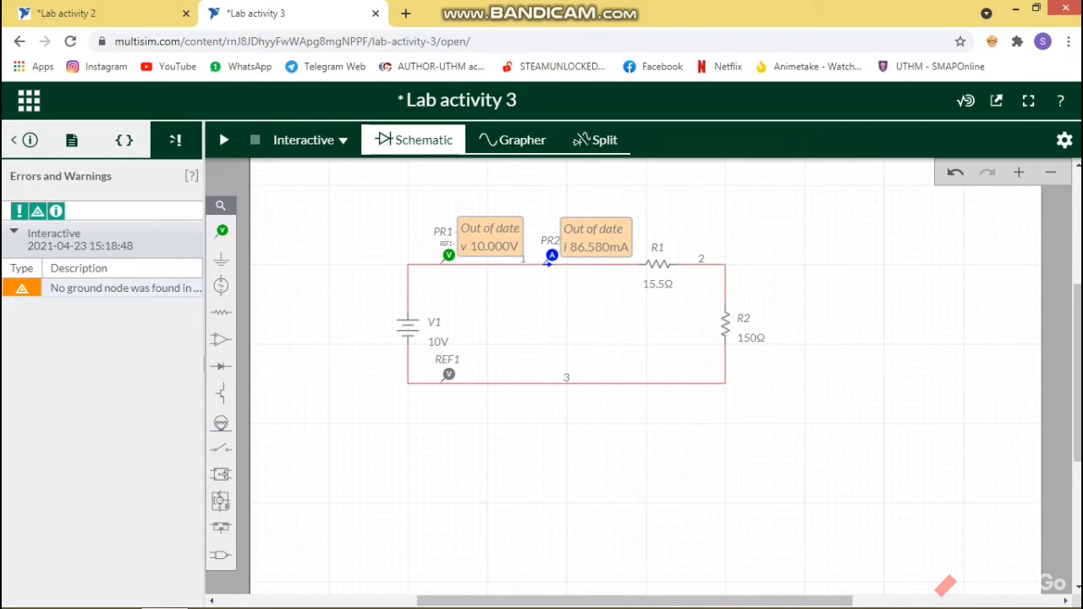
click(223, 140)
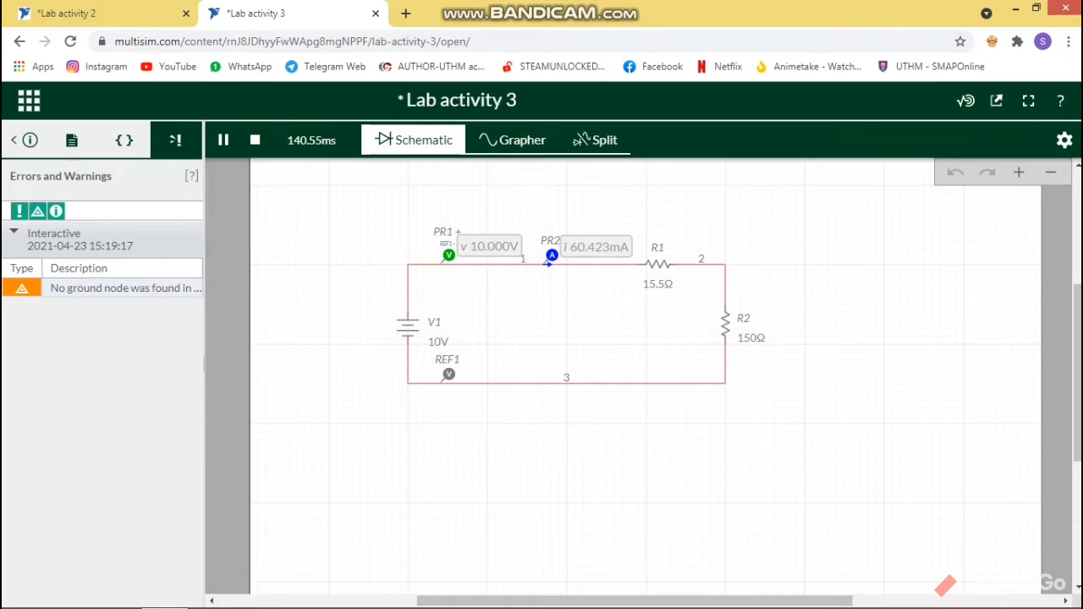
click(255, 141)
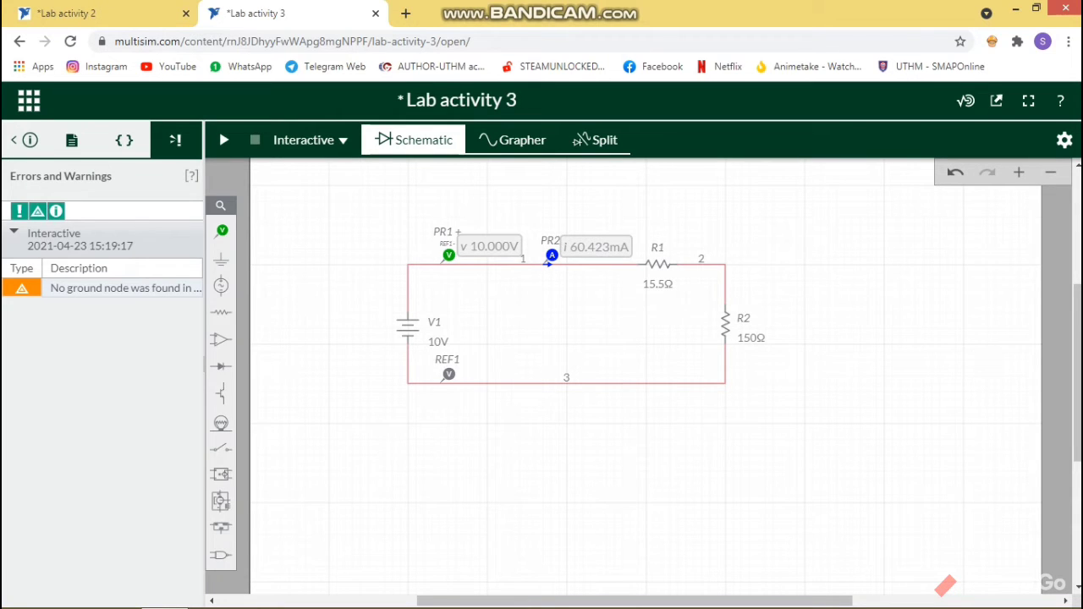
Set R2's resistance to 300 Ω in the Lab activity 3 circuit, and run the simulation to read the voltage and current.
click(751, 337)
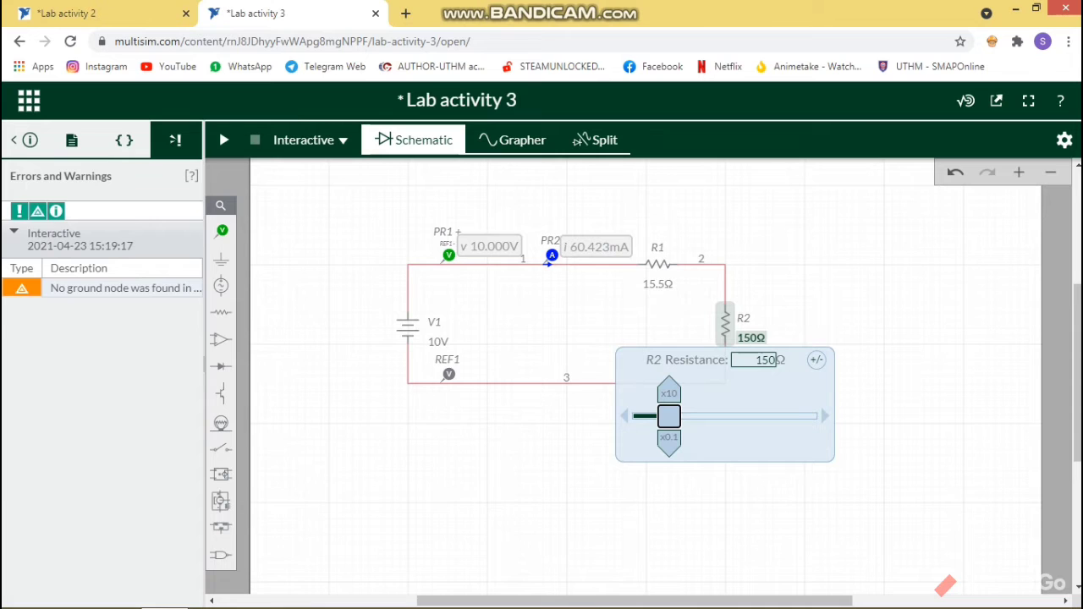
text(300)
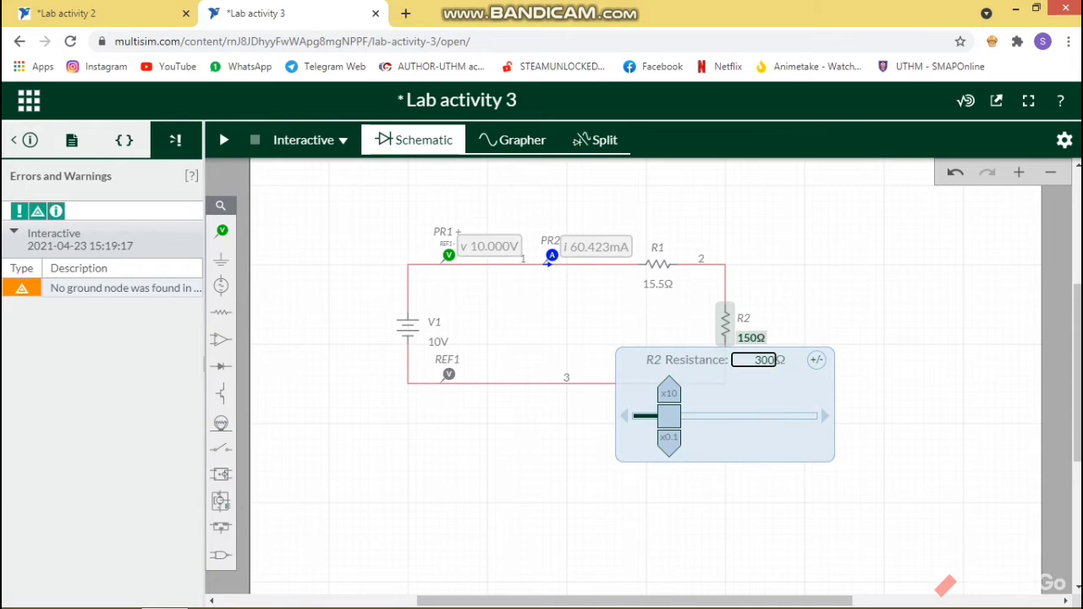
key(Return)
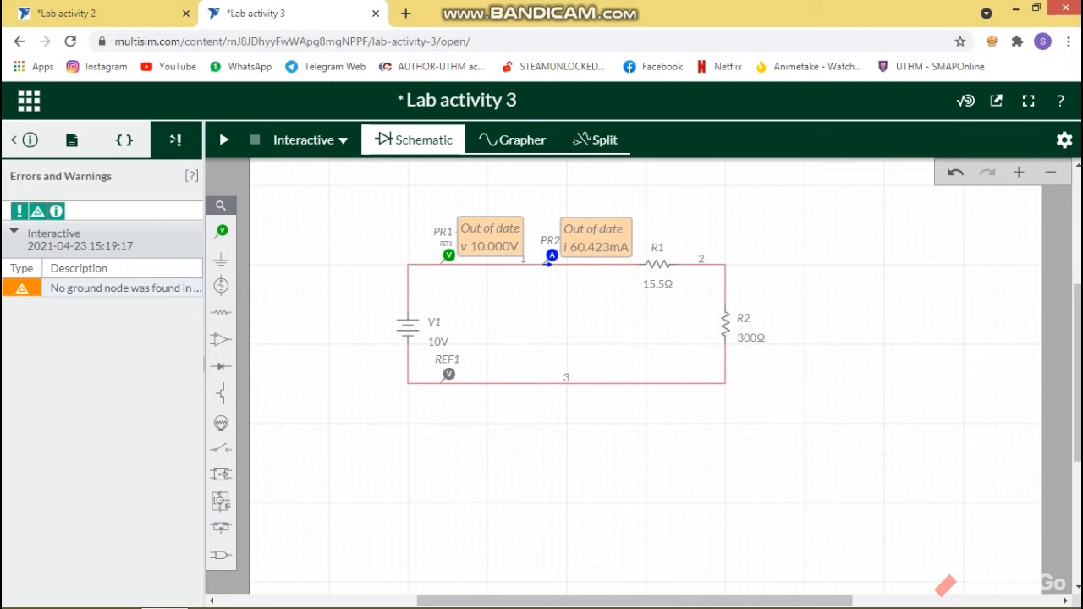
click(223, 139)
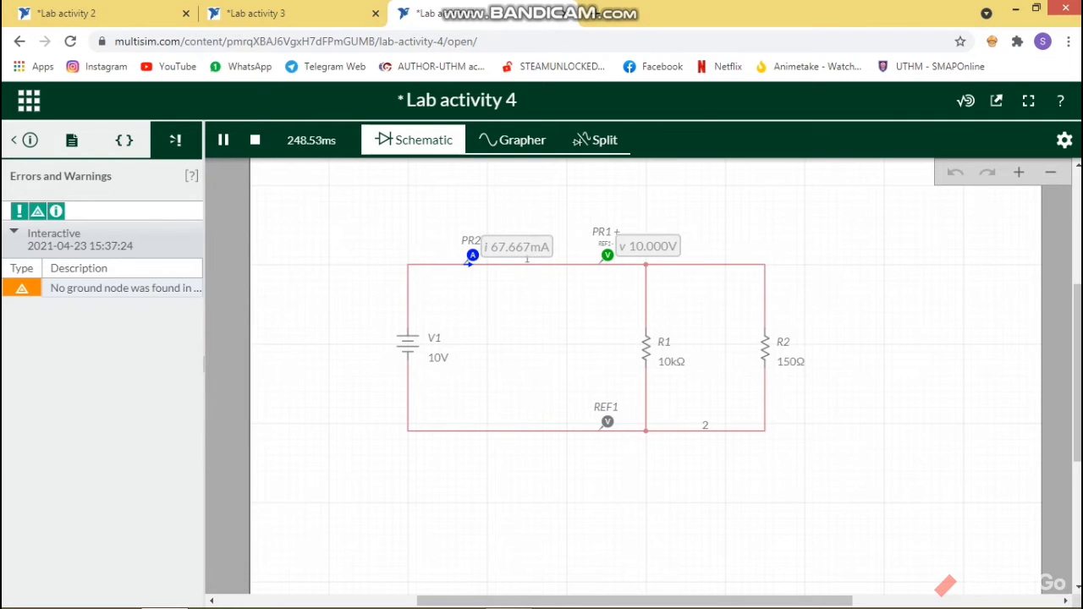
Stop the running Lab activity 4 simulation and repeat it with R2's resistance set to 300 Ω to read the voltage and current probes.
click(255, 141)
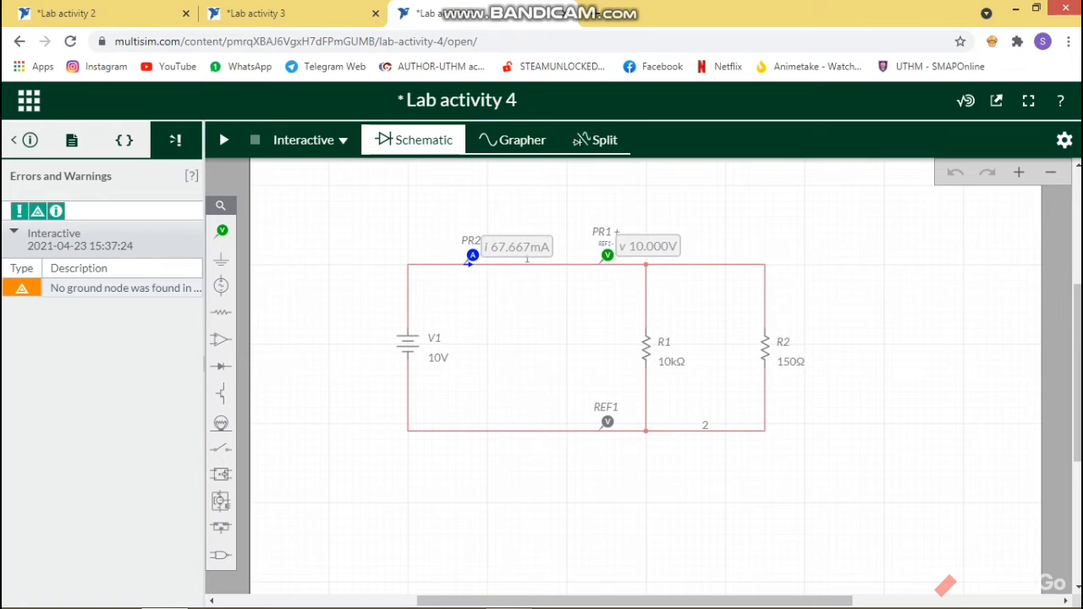
click(791, 361)
click(803, 384)
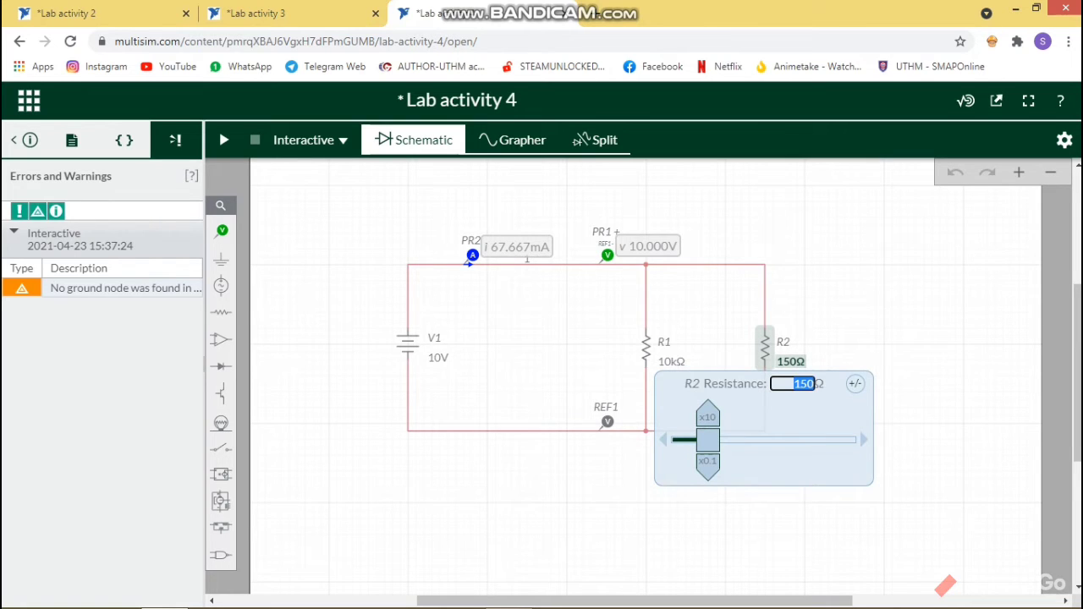
text(300)
key(Return)
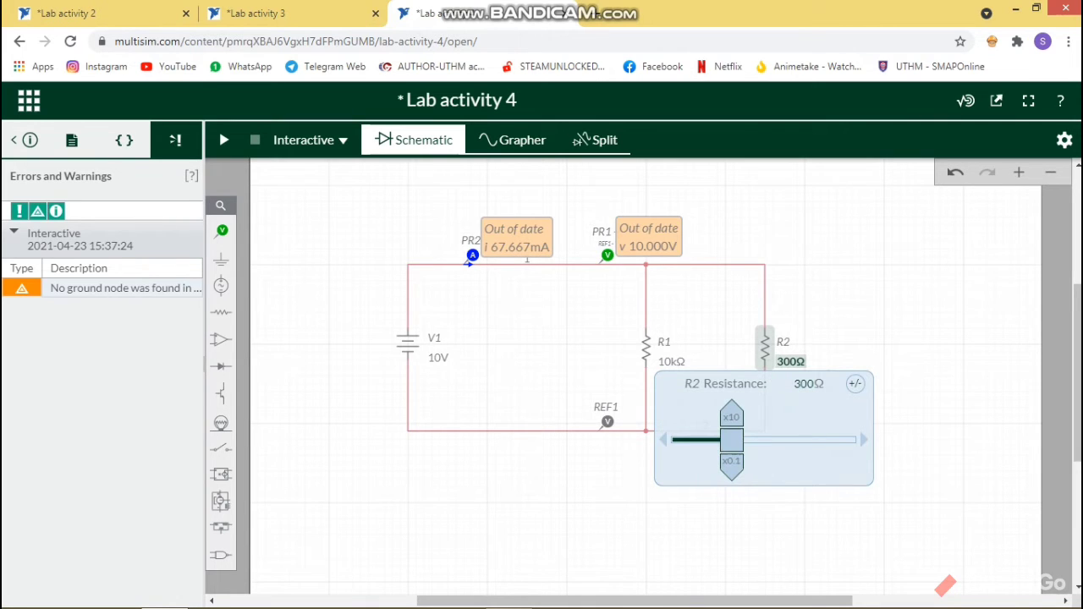
key(Escape)
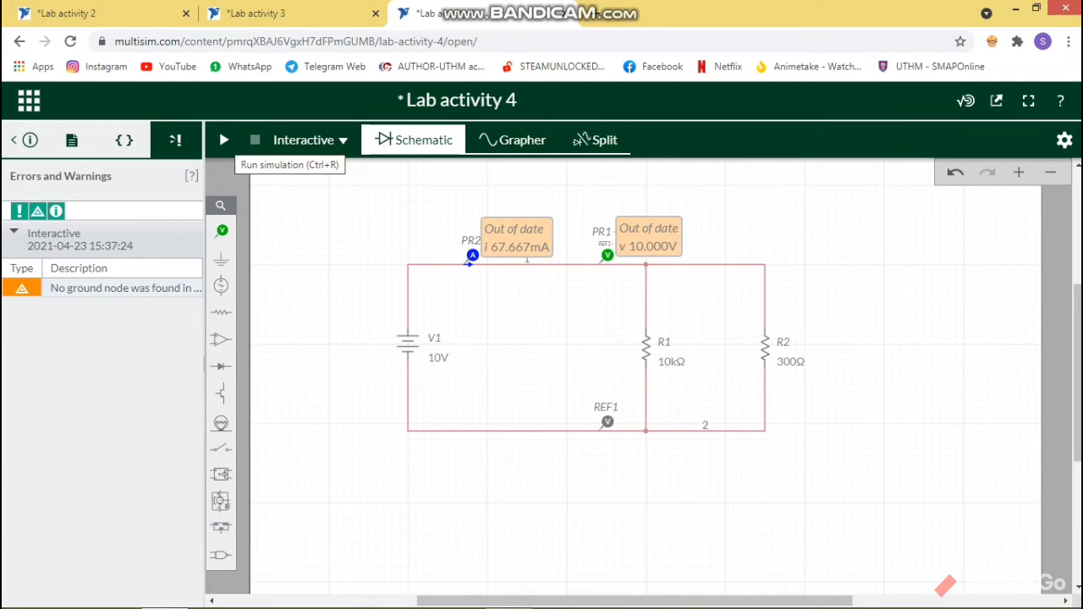
click(224, 139)
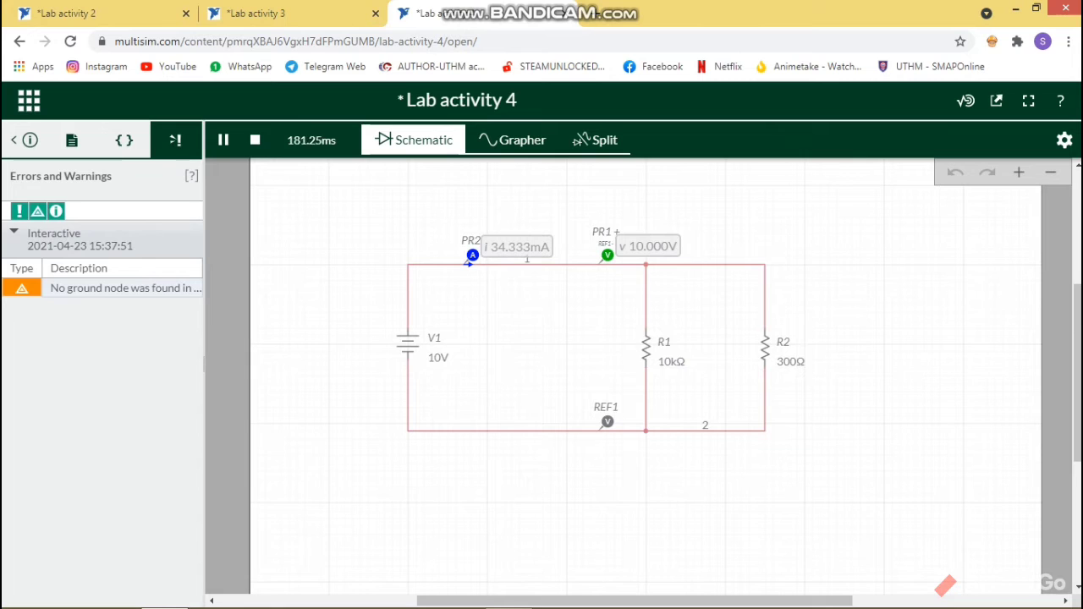
click(255, 141)
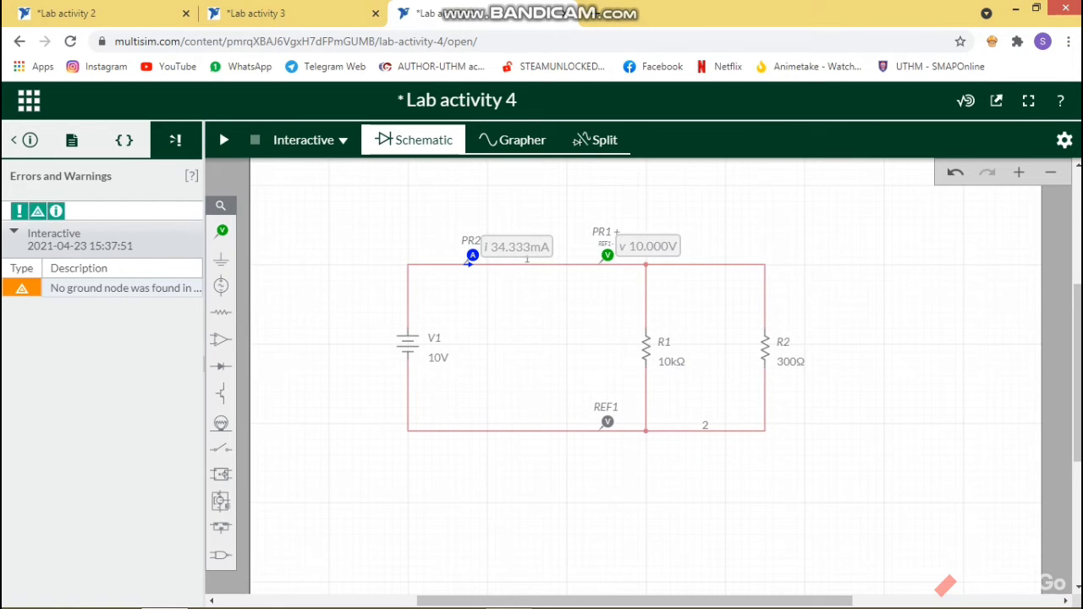
Set R2's resistance to 1 kΩ in the Lab activity 4 parallel circuit, and run the simulation to read the probes.
click(791, 362)
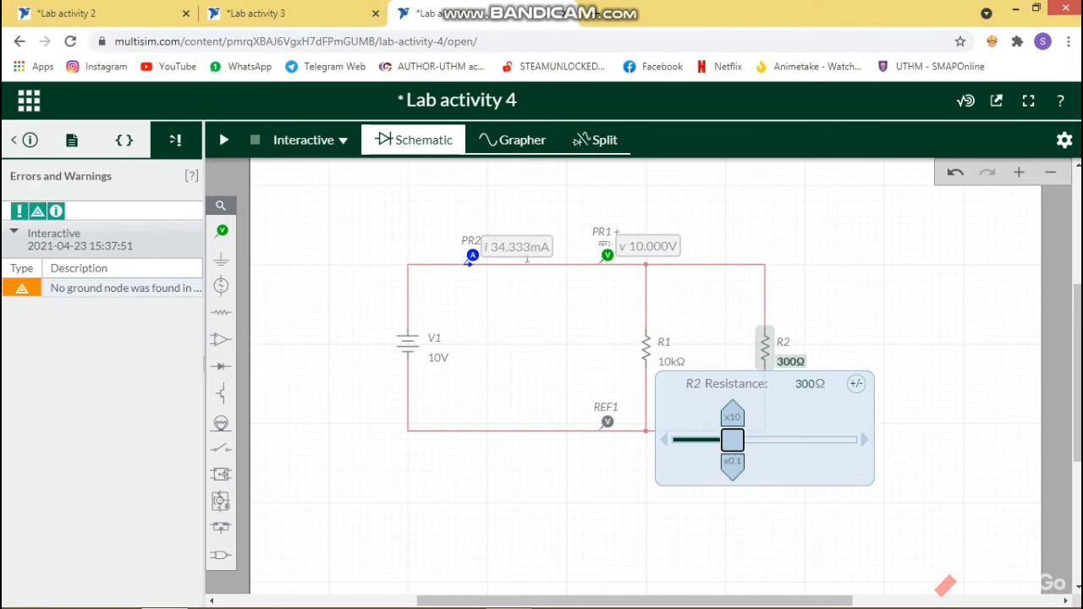
click(799, 384)
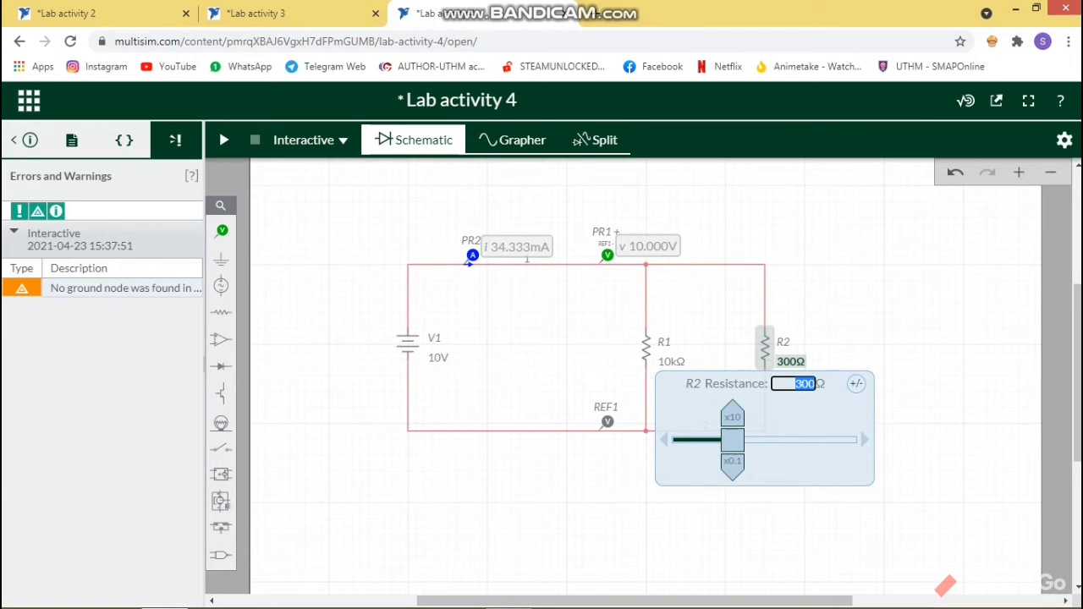
text(1k)
key(Return)
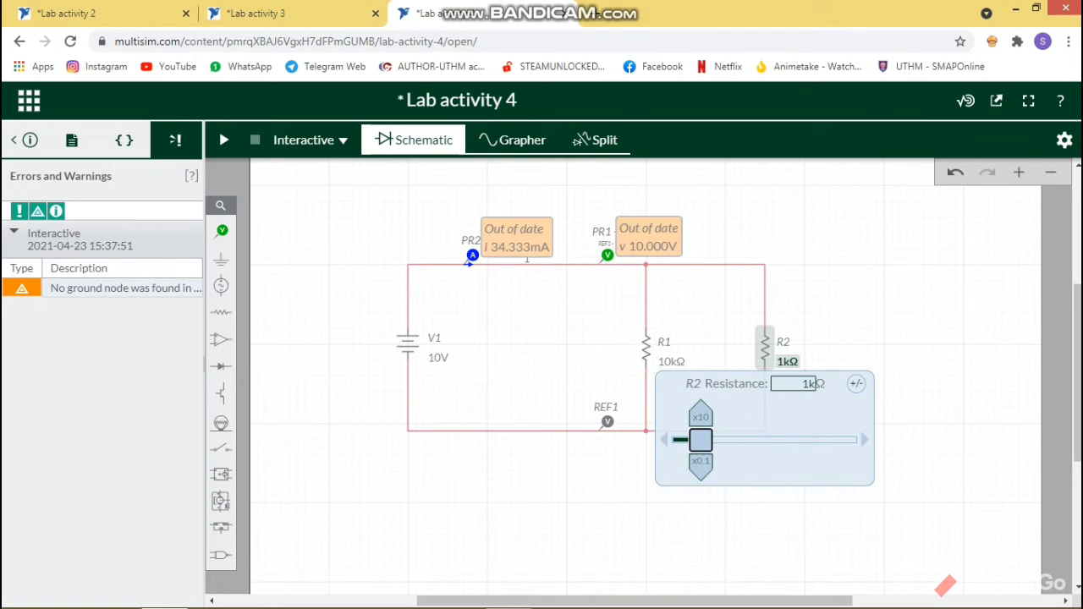
click(921, 388)
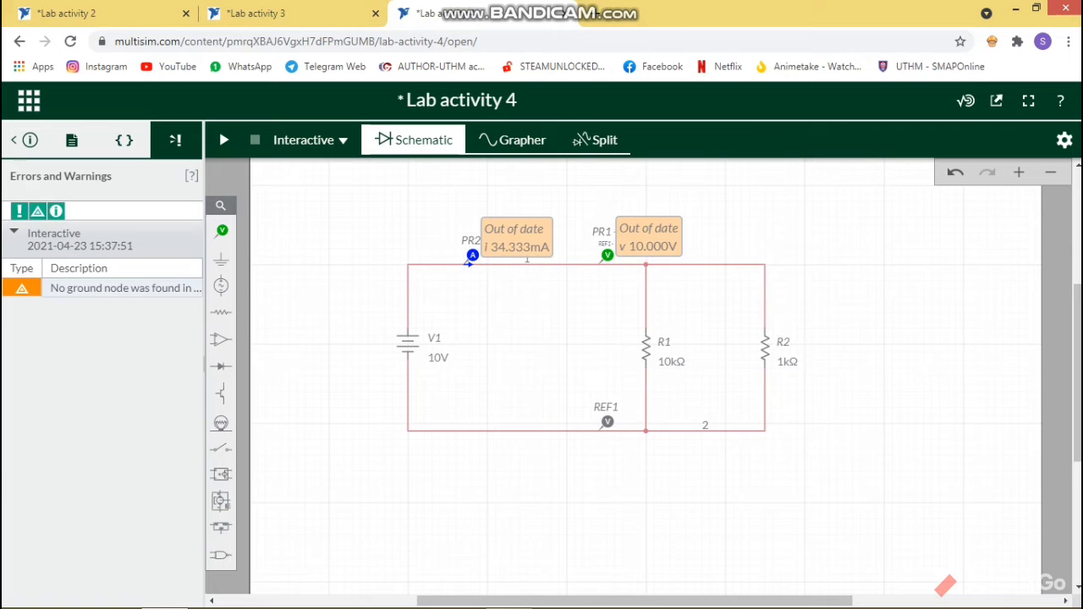
click(224, 139)
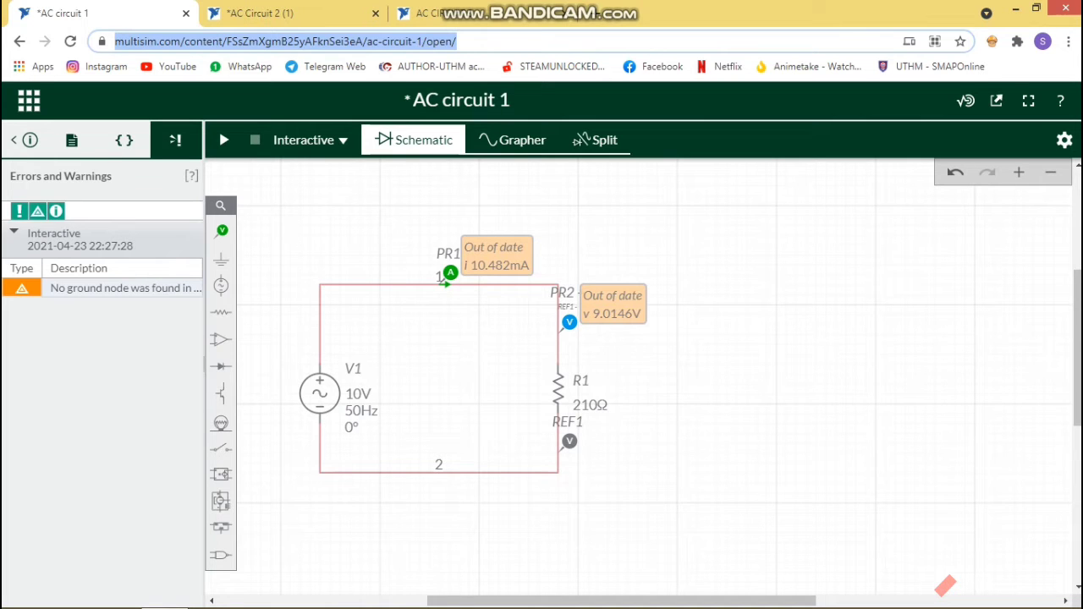
Run the interactive simulation of the AC circuit 1 schematic, and pause it to read the current and voltage probes.
click(644, 381)
click(225, 141)
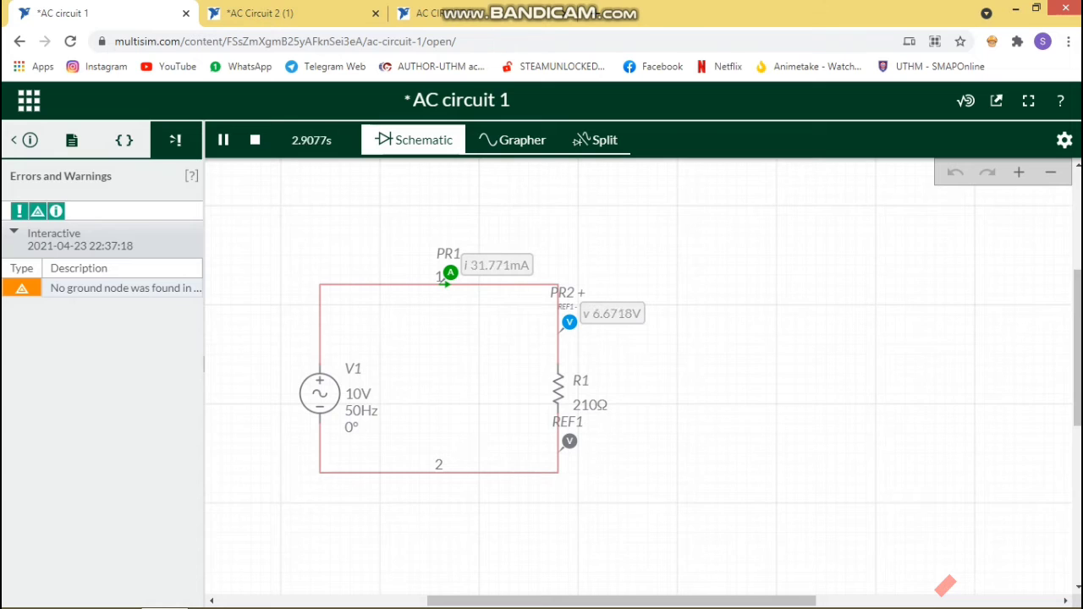
click(224, 140)
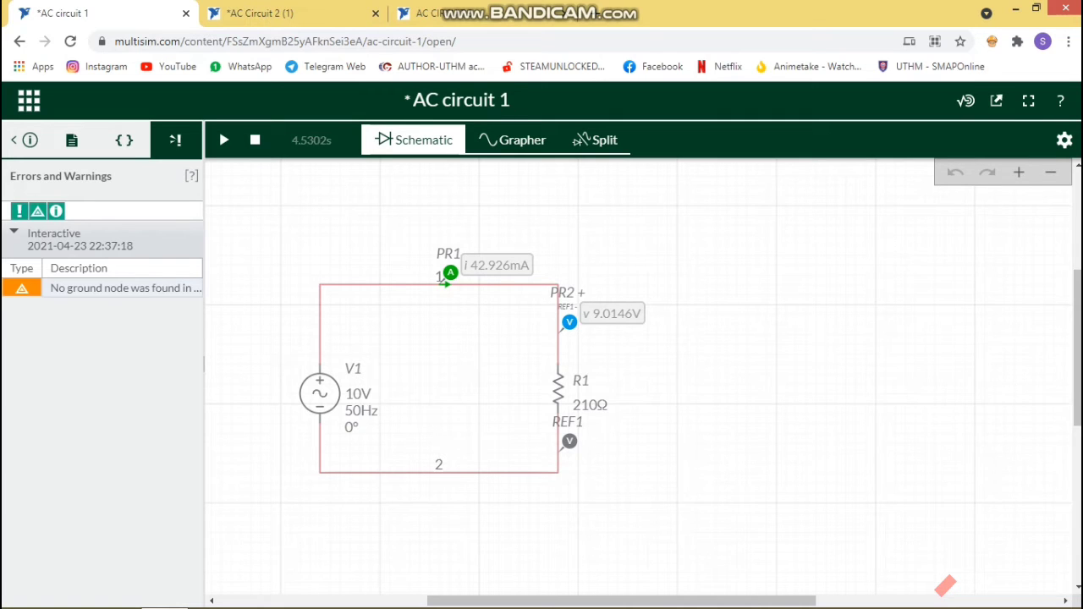
Examine the voltage and current waveforms of AC circuit 1 in the Grapher, adjusting the time range to show several cycles.
click(513, 140)
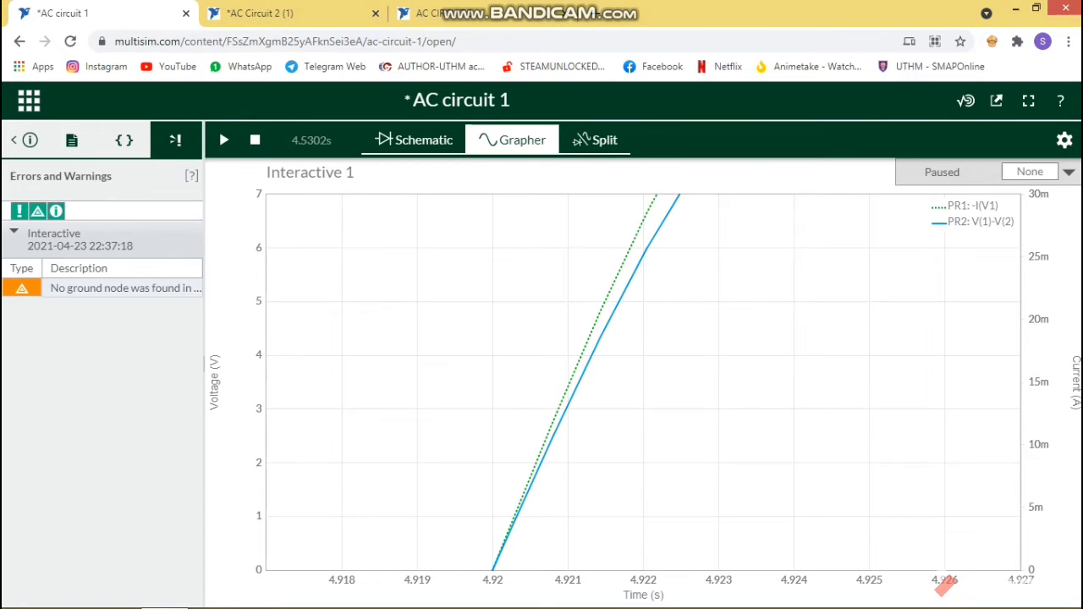
scroll(945, 586, down, 5)
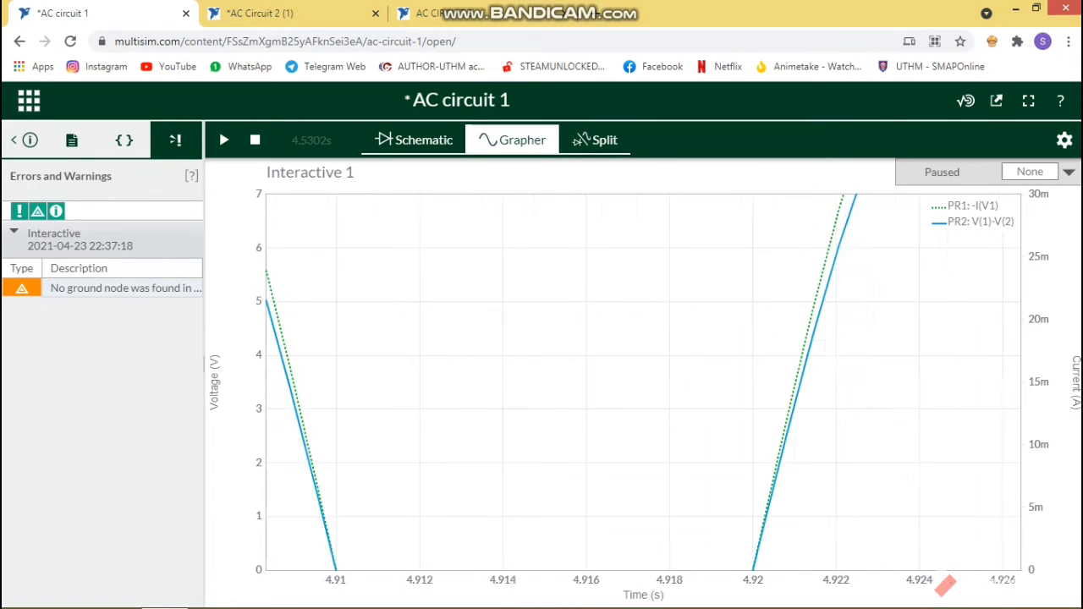
scroll(945, 586, down, 1)
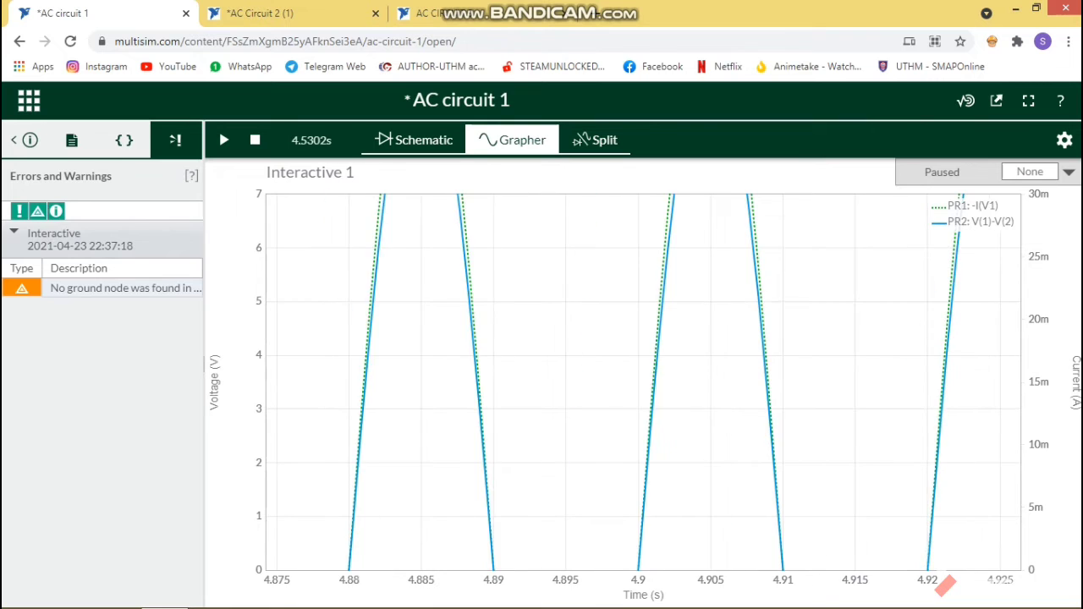
scroll(945, 586, up, 1)
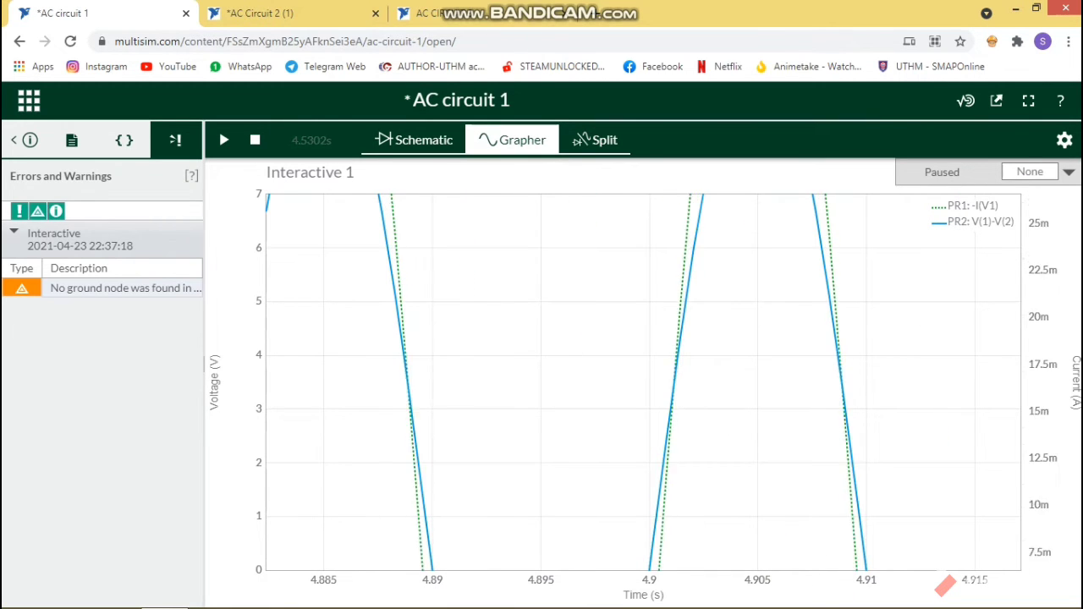
scroll(945, 585, down, 1)
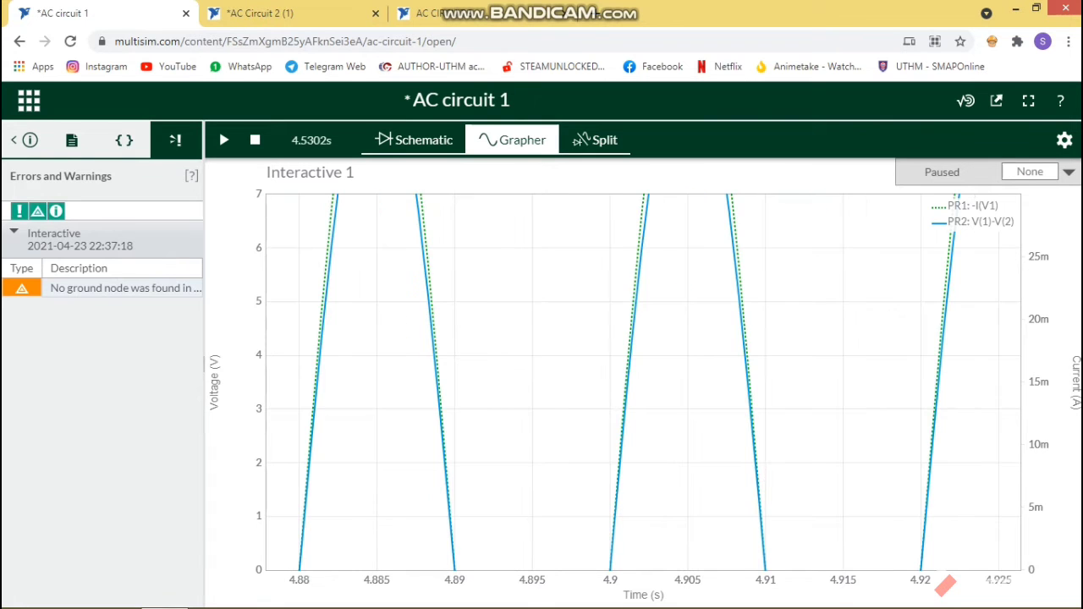
scroll(945, 585, up, 2)
scroll(946, 586, down, 2)
Return to the AC circuit 1 schematic with the simulation stopped, and set R1's resistance to 390 Ω.
click(404, 142)
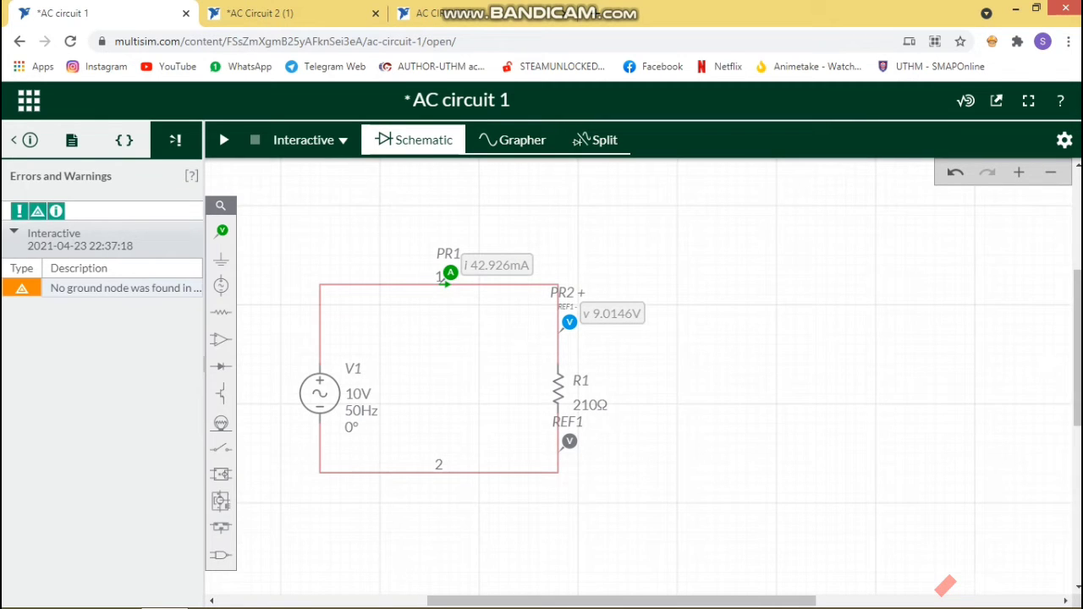
click(590, 406)
click(596, 430)
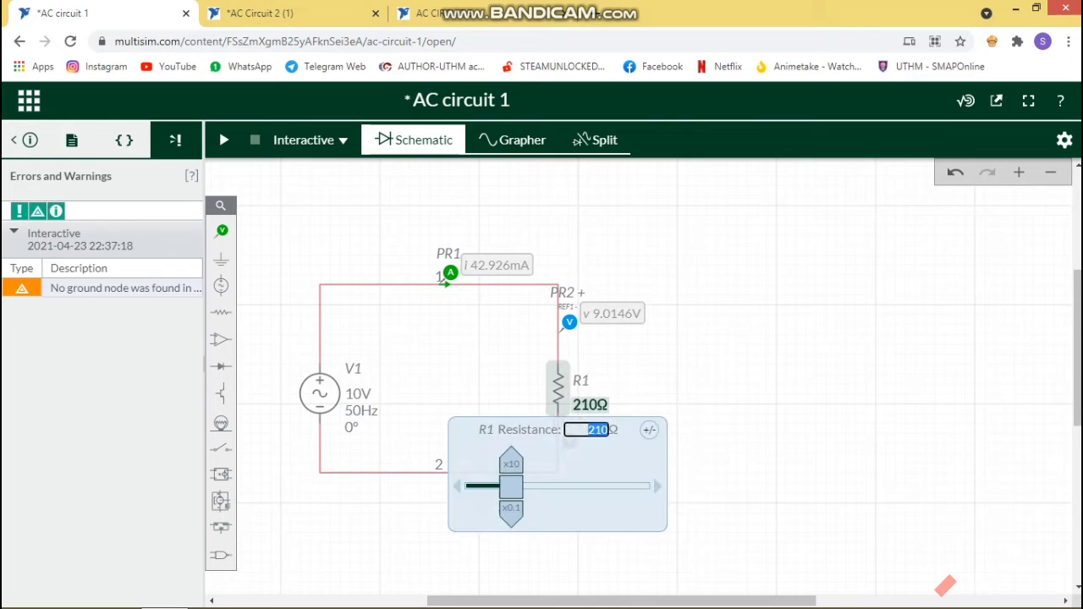
text(390)
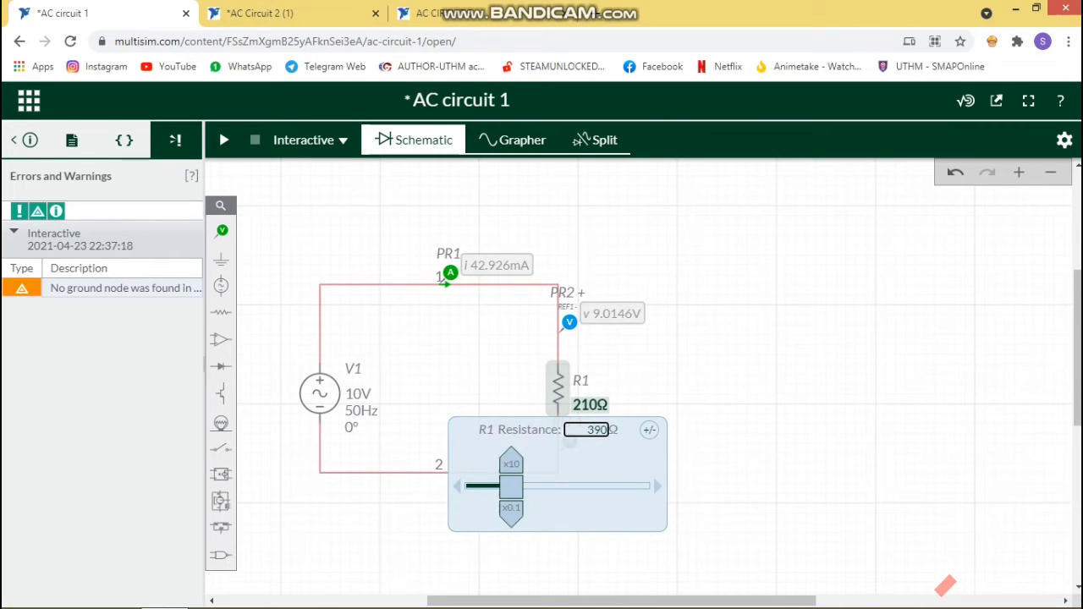
key(Return)
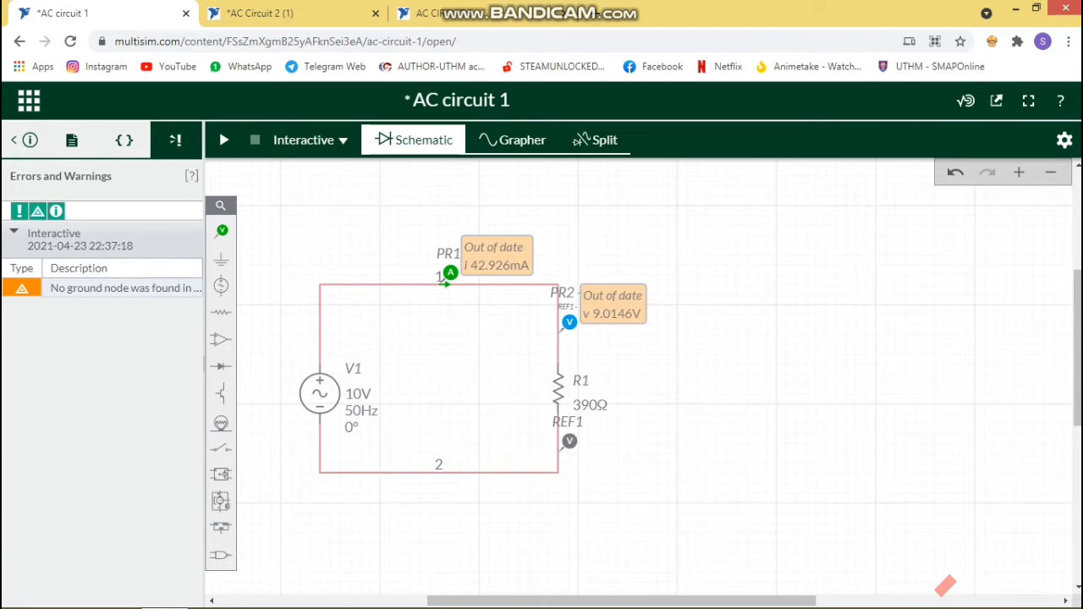
Run the interactive simulation with the 390 Ω resistor, pausing and resuming it until both probes hold positive readings.
click(224, 140)
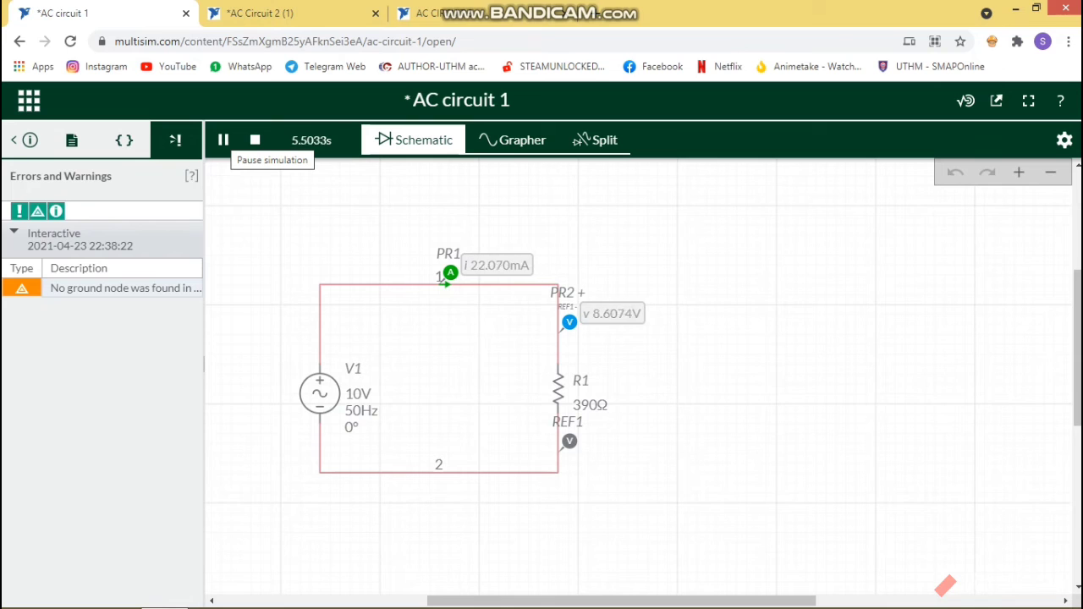
click(224, 139)
click(223, 140)
click(224, 139)
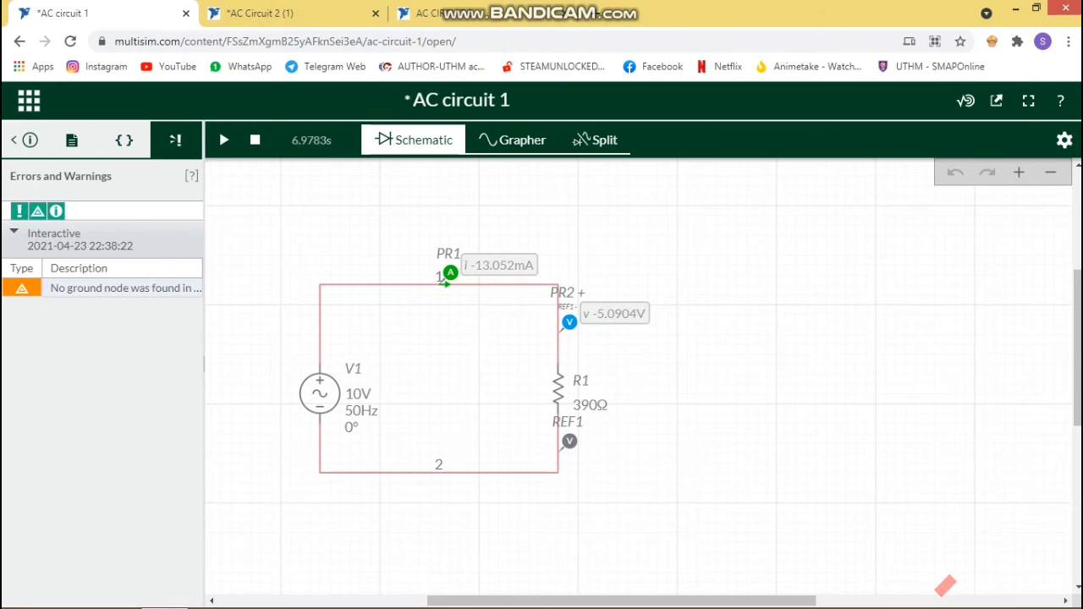
click(224, 140)
click(224, 139)
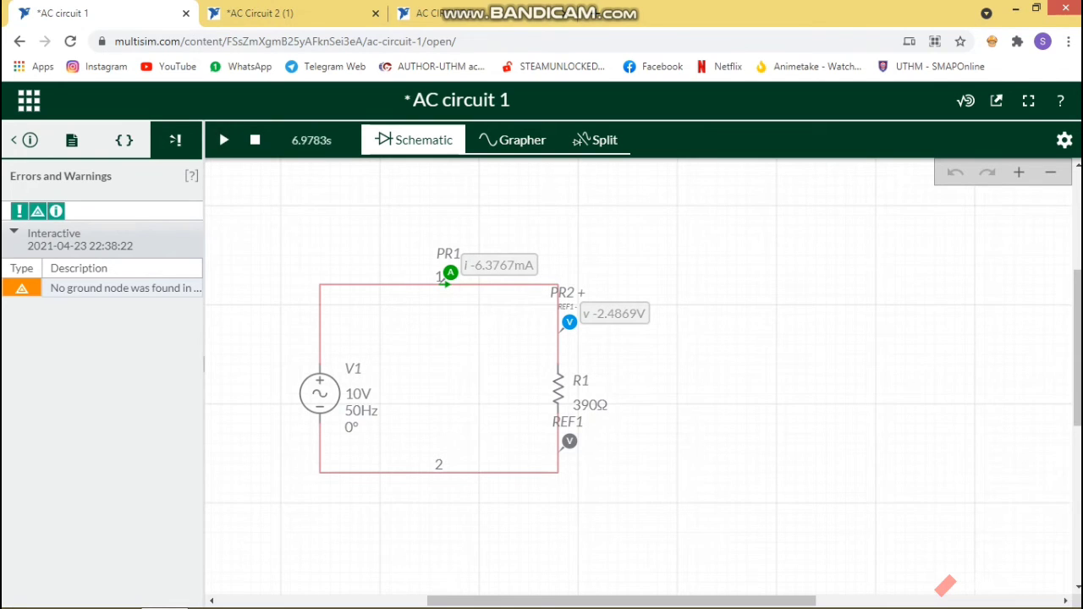
click(223, 139)
click(223, 139)
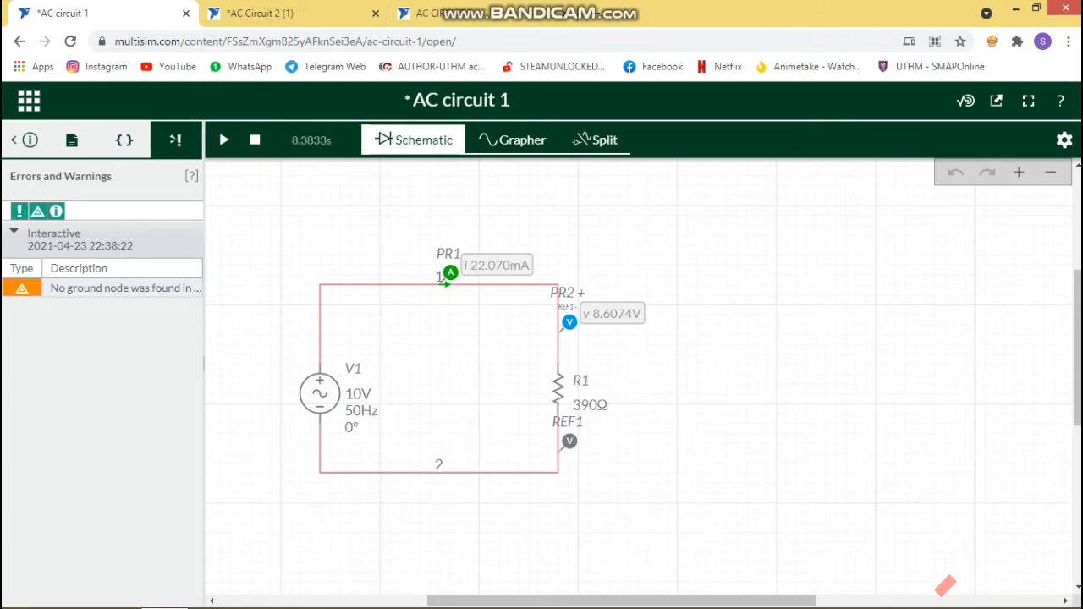
Examine the voltage and current waveforms for the 390 Ω resistor in the Grapher over a full half-cycle.
click(512, 140)
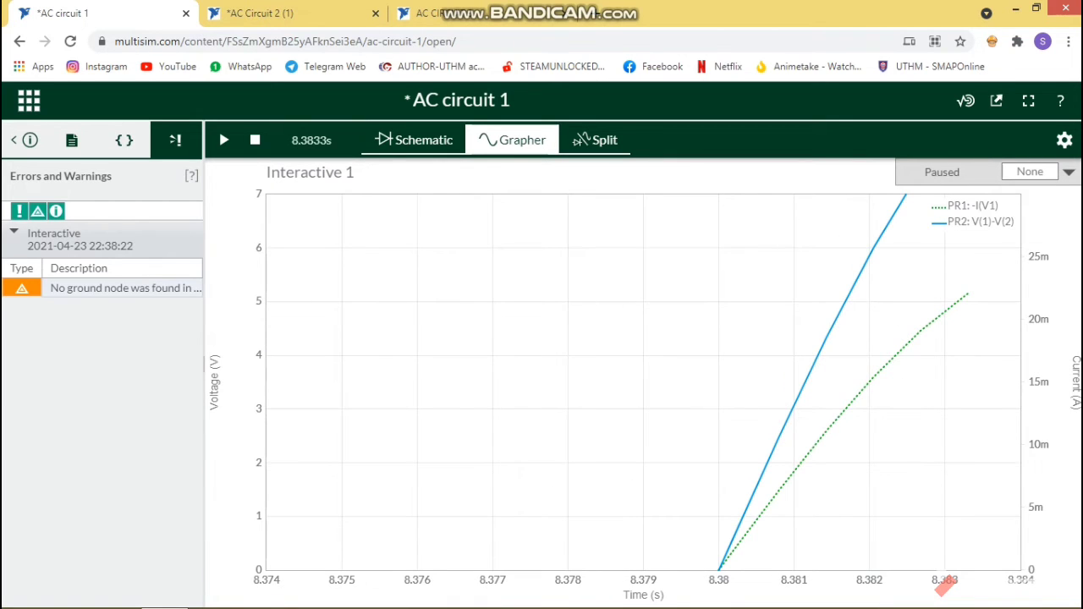
scroll(946, 584, down, 4)
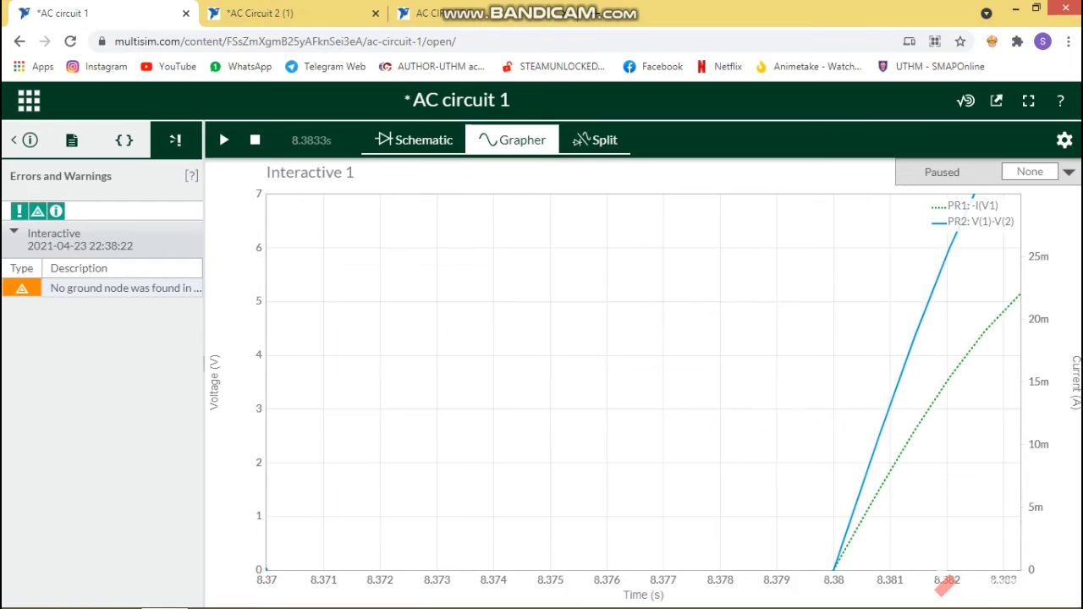
scroll(944, 587, down, 3)
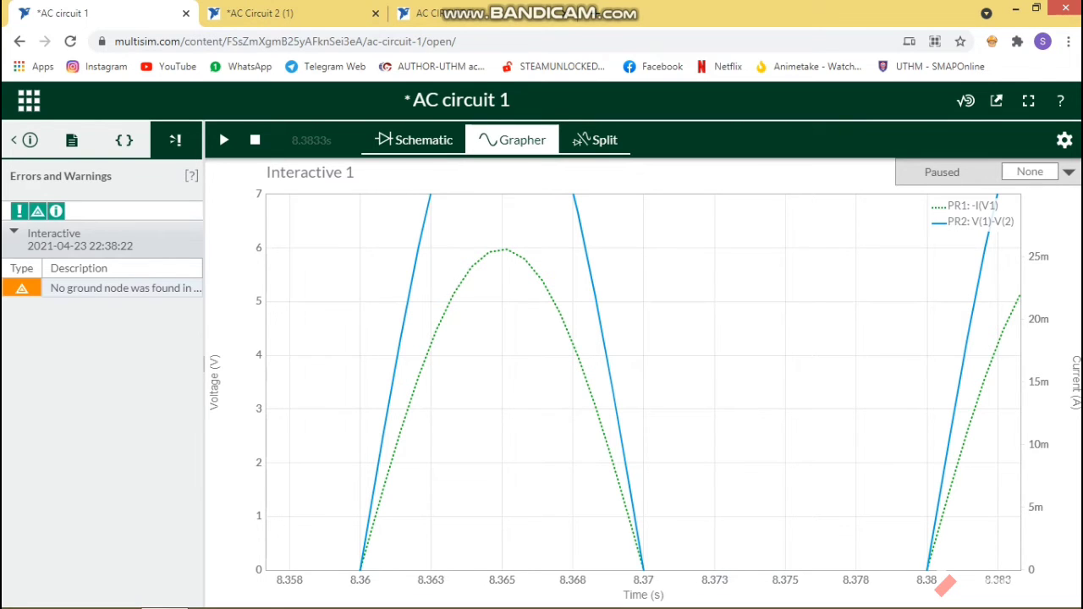
Stop the AC circuit 1 simulation and set R1's resistance to 470 Ω in the schematic.
click(410, 144)
click(256, 140)
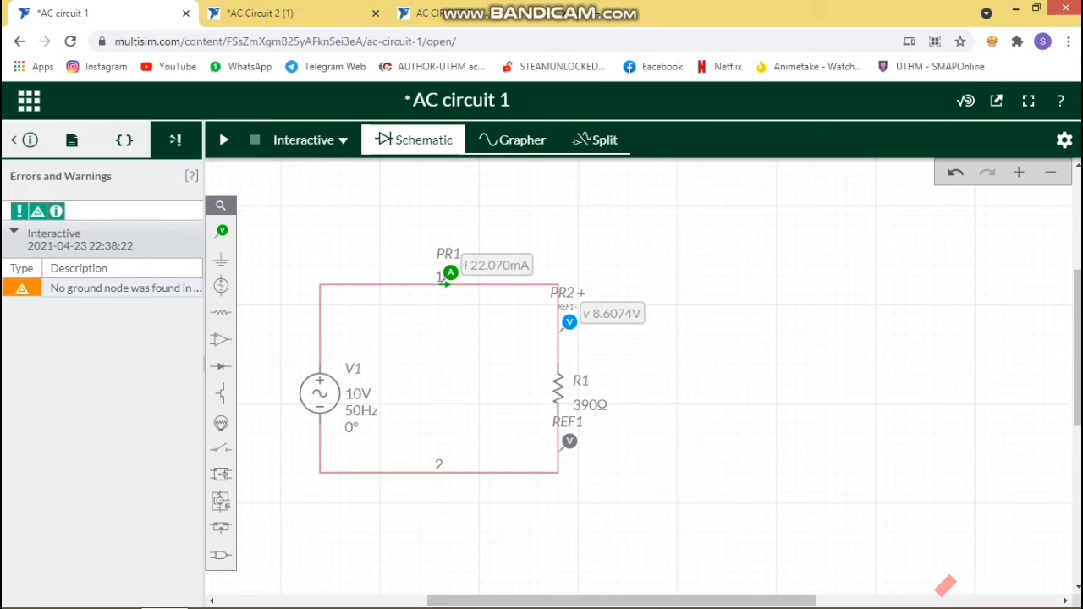
click(590, 405)
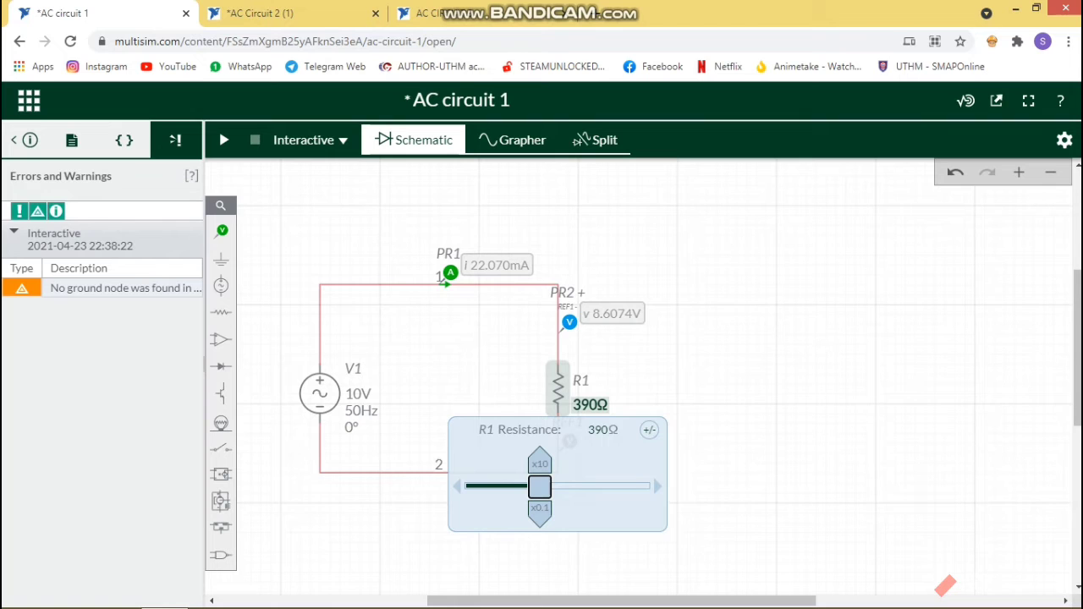
click(600, 430)
text(4)
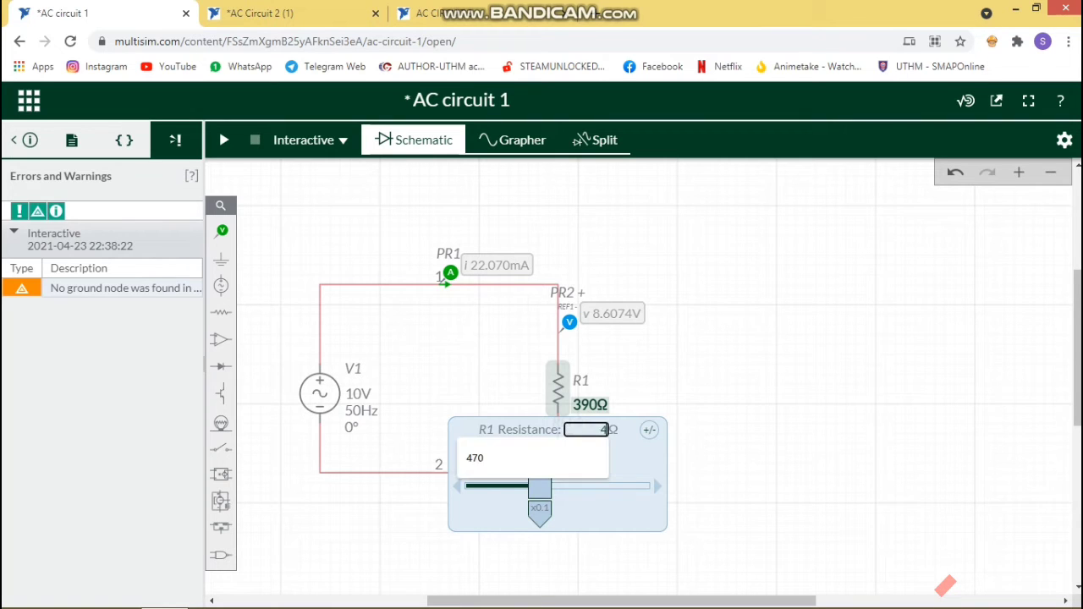
text(70)
key(Return)
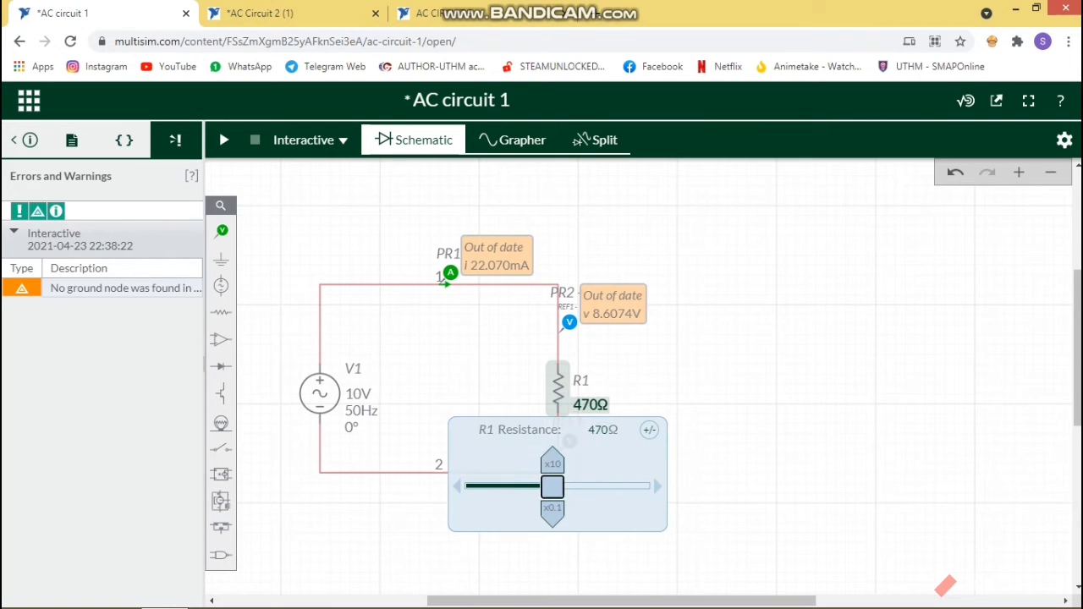
key(Escape)
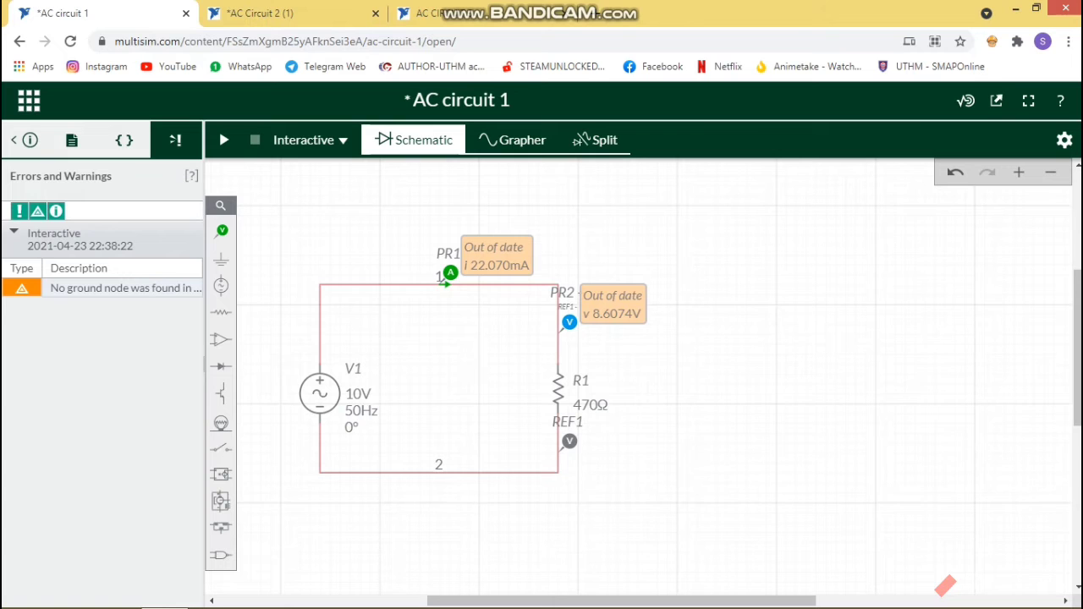
Run and pause the simulation with the 470 Ω resistor, and examine its voltage and current waveforms in the Grapher.
click(223, 140)
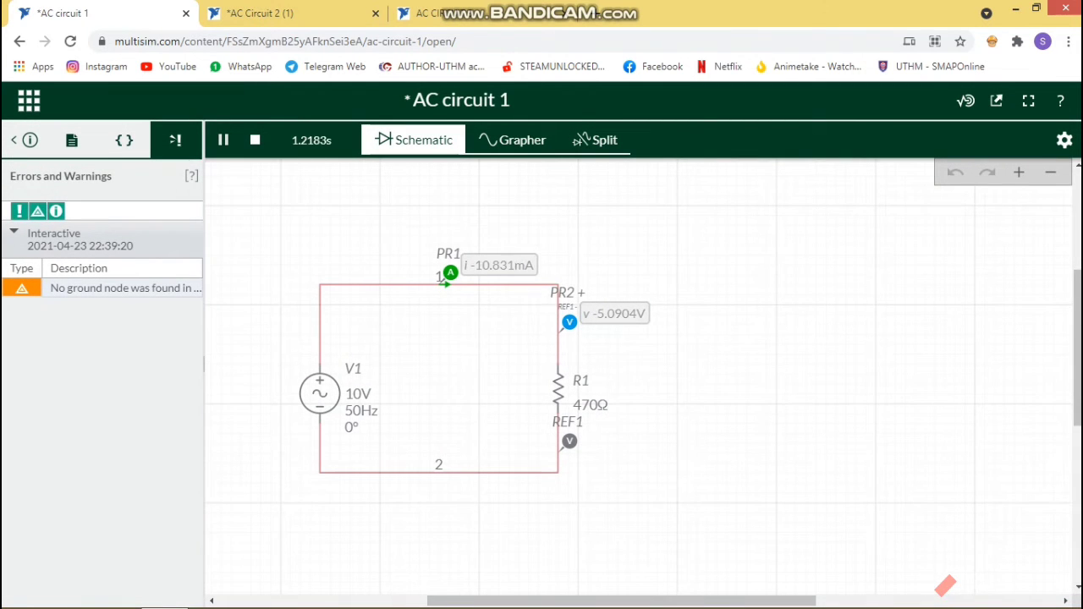
click(224, 140)
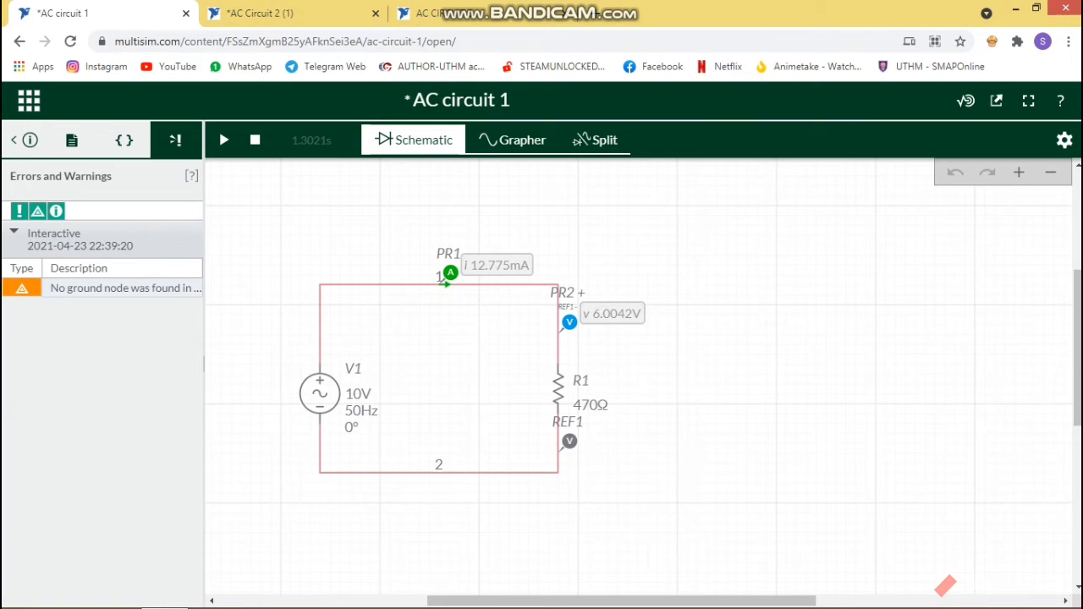
click(513, 141)
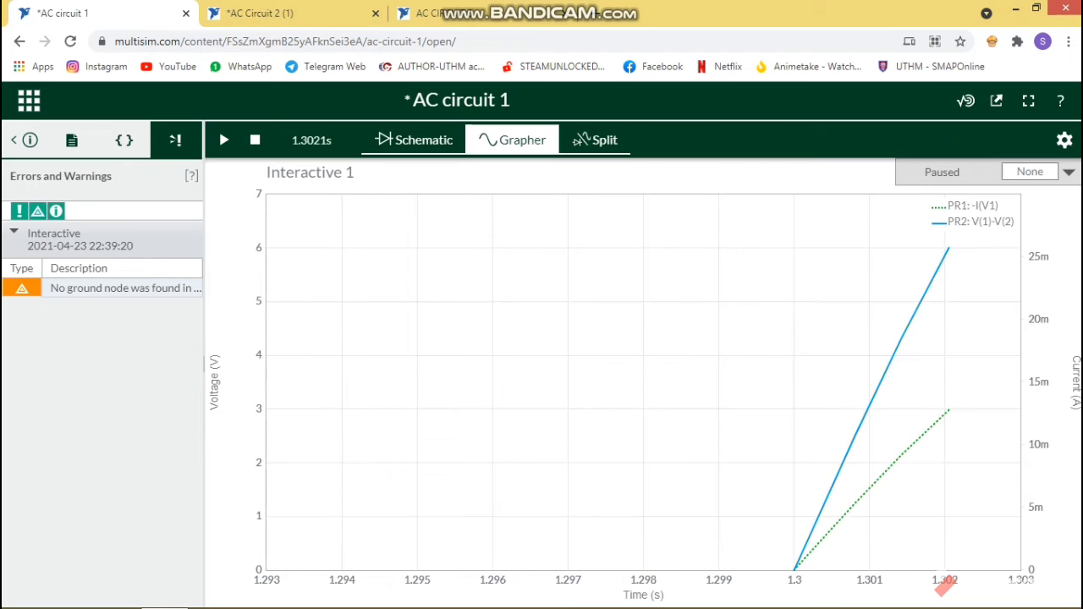
scroll(946, 584, down, 5)
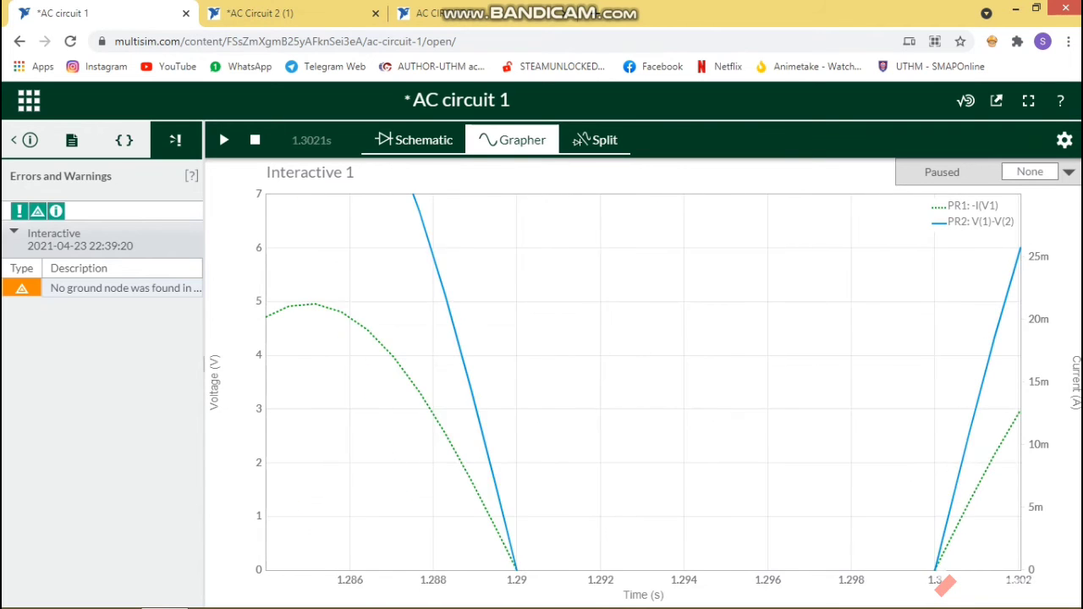
scroll(945, 584, down, 2)
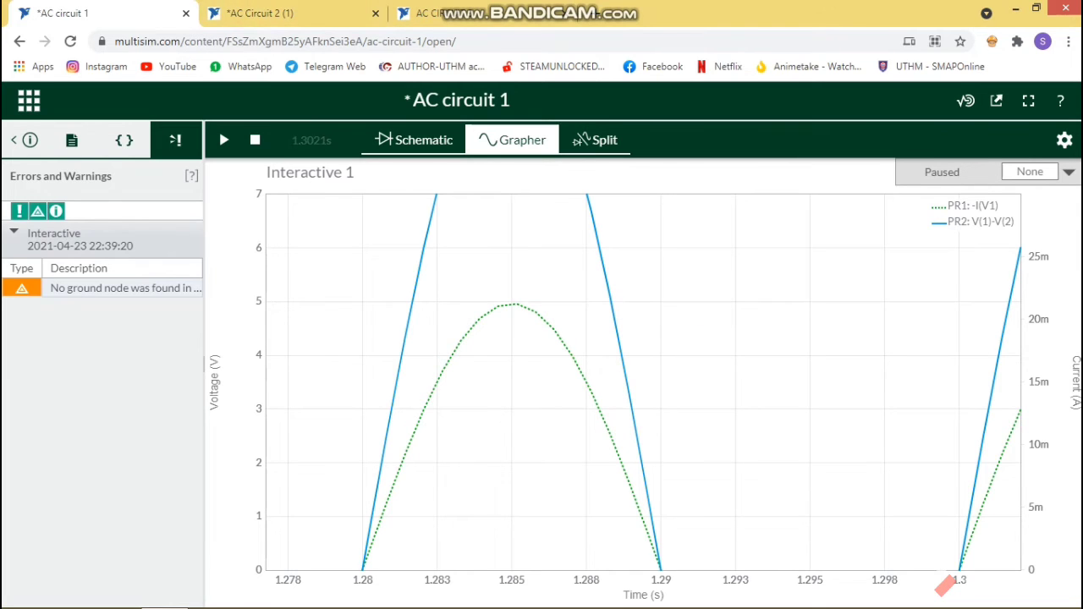
Stop the simulation and set R1's resistance to 860 Ω in the AC circuit 1 schematic.
click(424, 143)
click(254, 141)
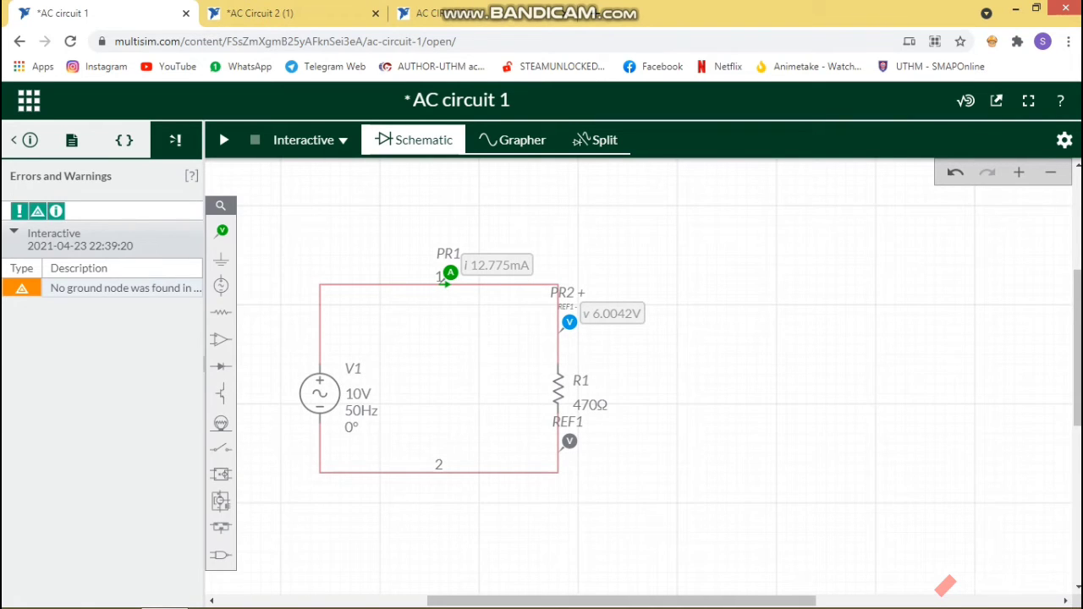
click(590, 406)
click(597, 430)
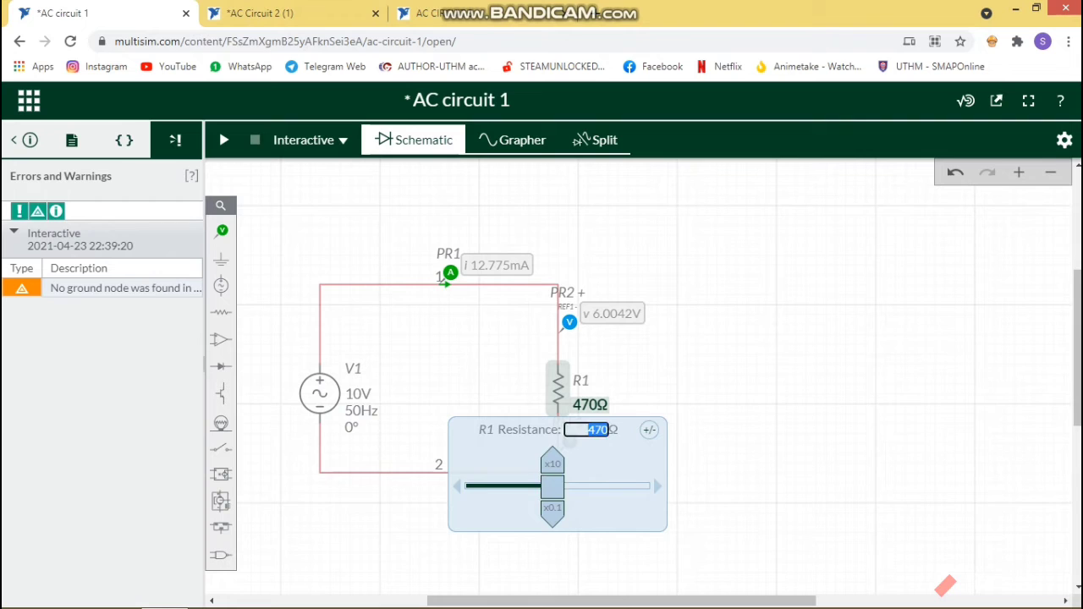
click(596, 430)
text(860)
key(BackSpace)
key(BackSpace)
key(BackSpace)
key(BackSpace)
key(ctrl+a)
text(860)
key(Return)
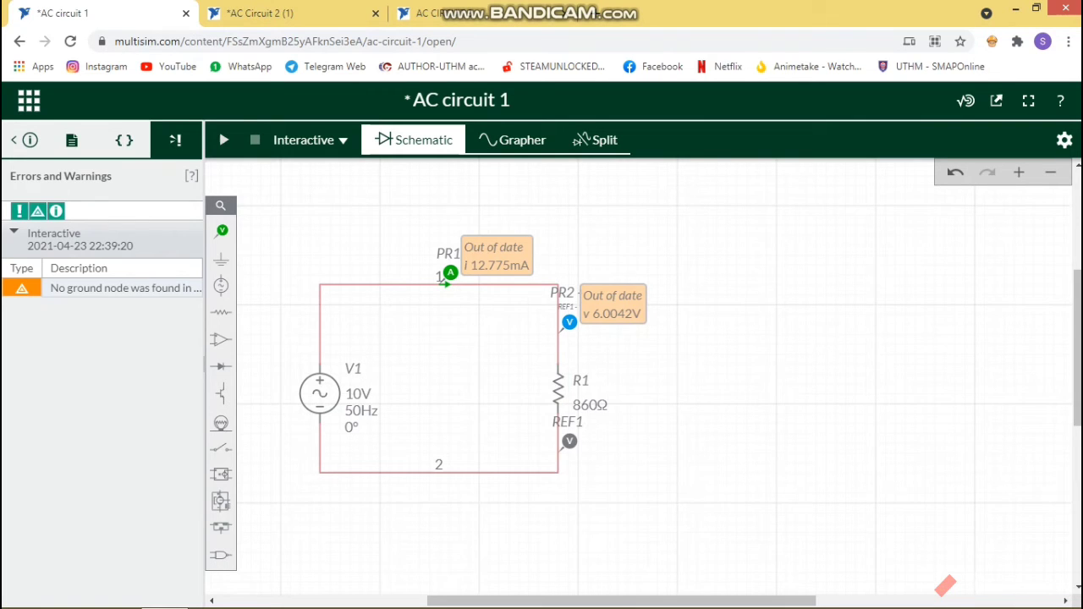
Run and pause the simulation with the 860 Ω resistor, examine the waveforms in the Grapher, and return to the schematic.
click(224, 140)
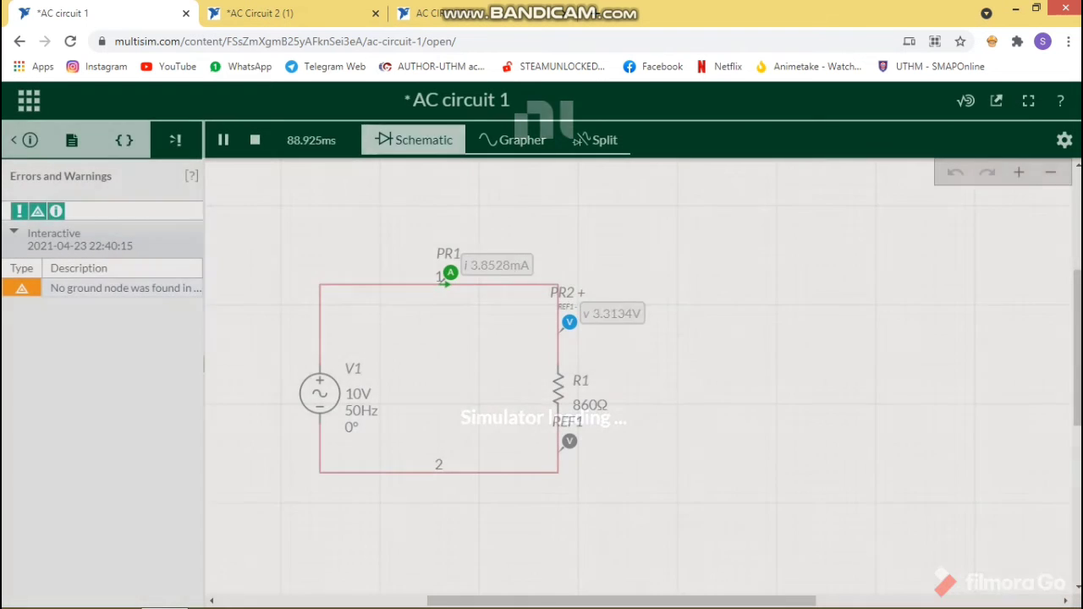
click(223, 141)
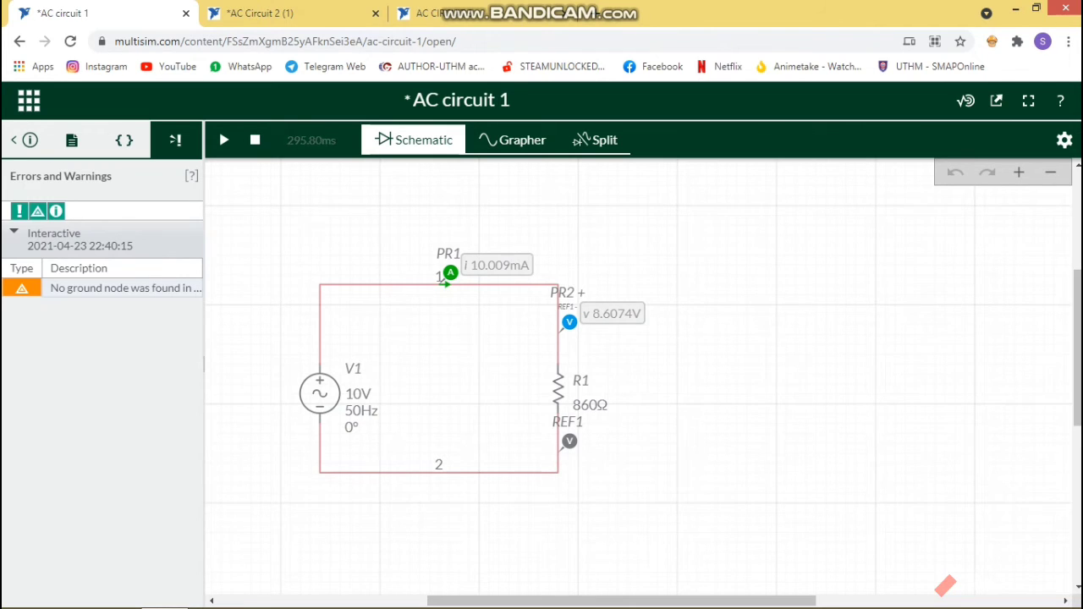
click(512, 140)
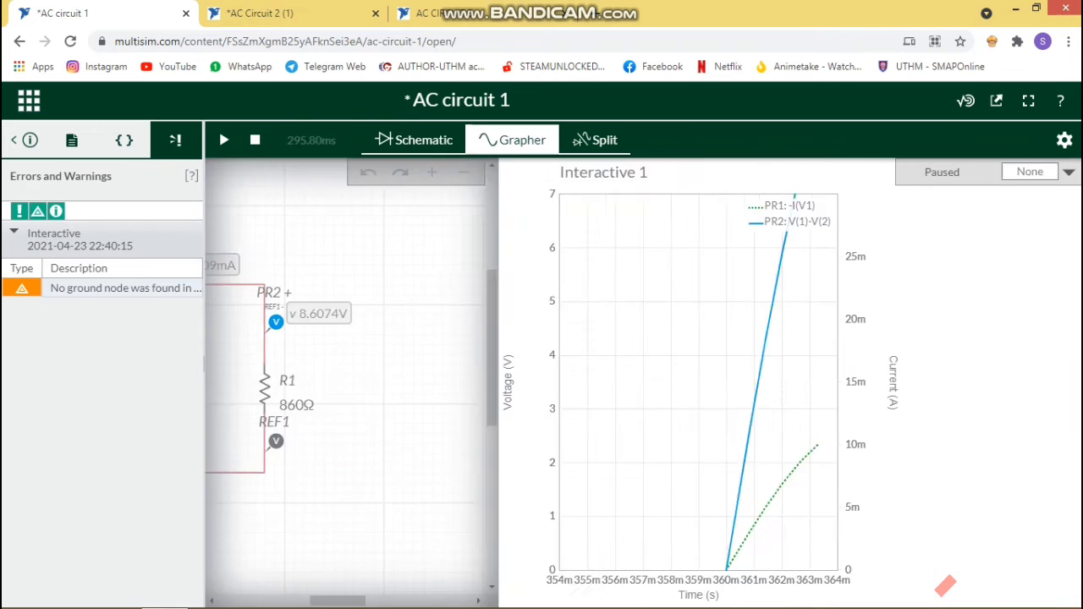
scroll(524, 395, down, 5)
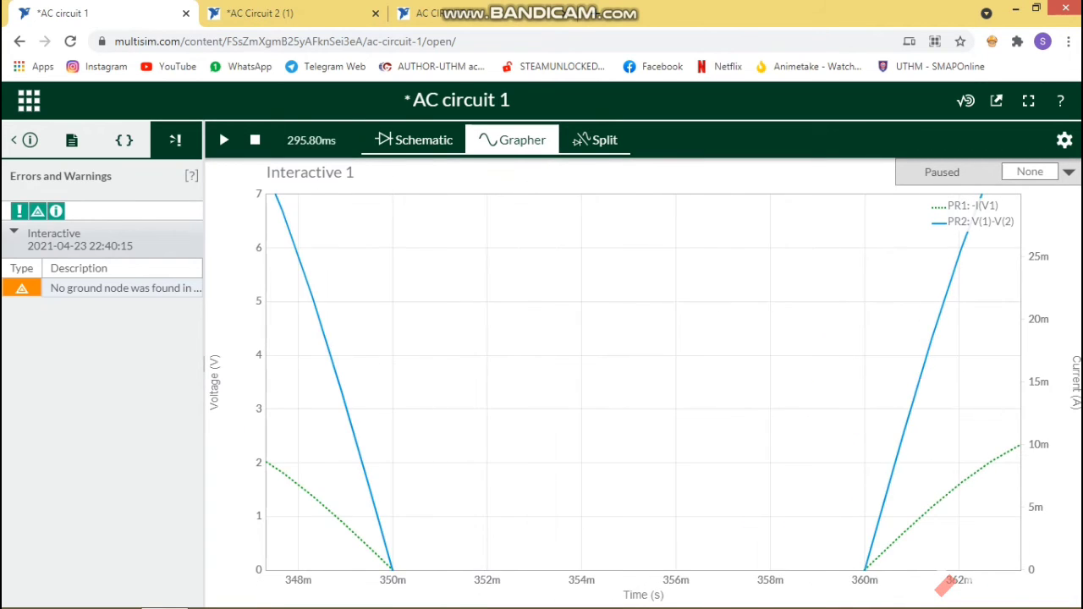
scroll(523, 393, down, 2)
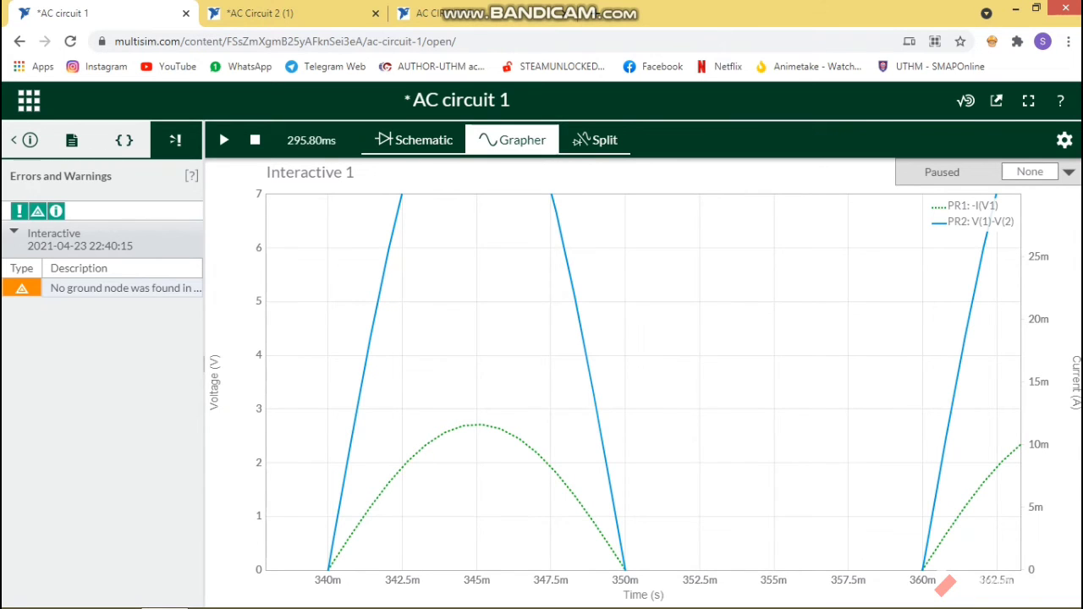
click(415, 140)
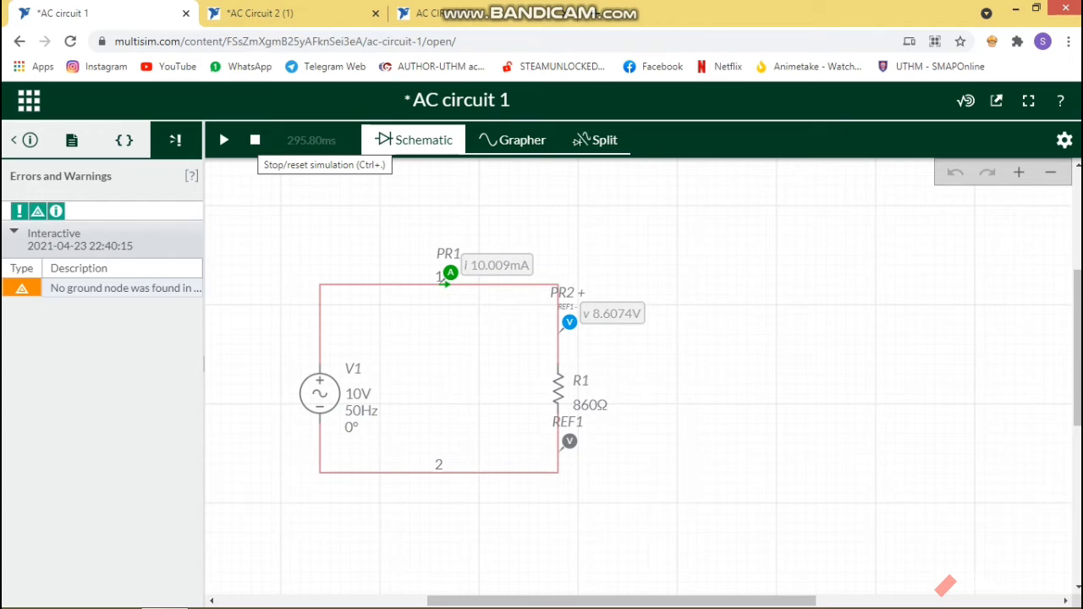
Switch to AC Circuit 2 (1), then run and pause its simulation with R1 at 210 Ω and R2 at 390 Ω.
click(263, 14)
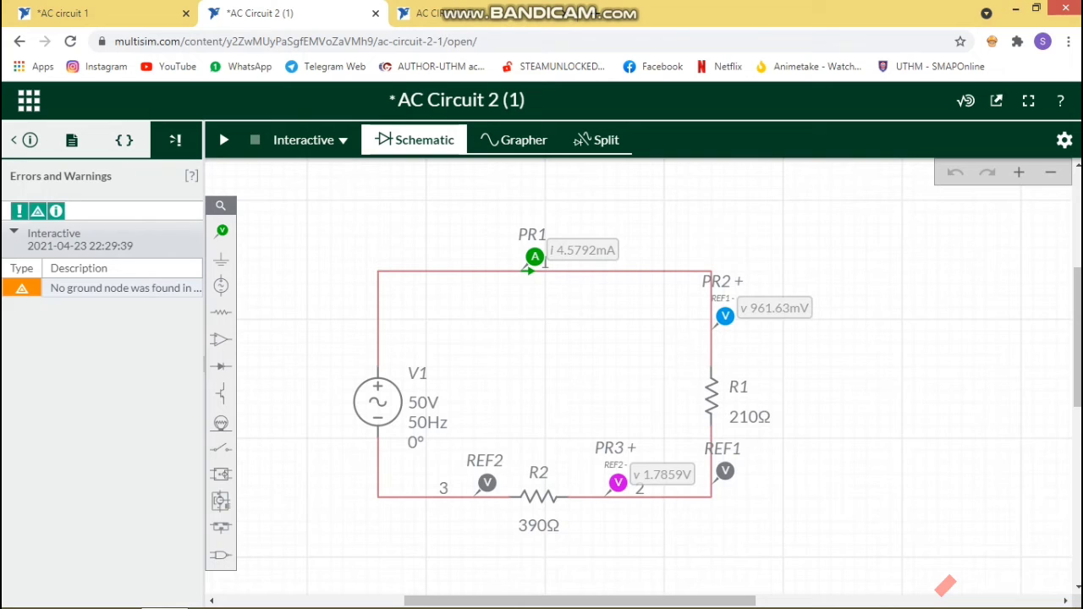
click(223, 139)
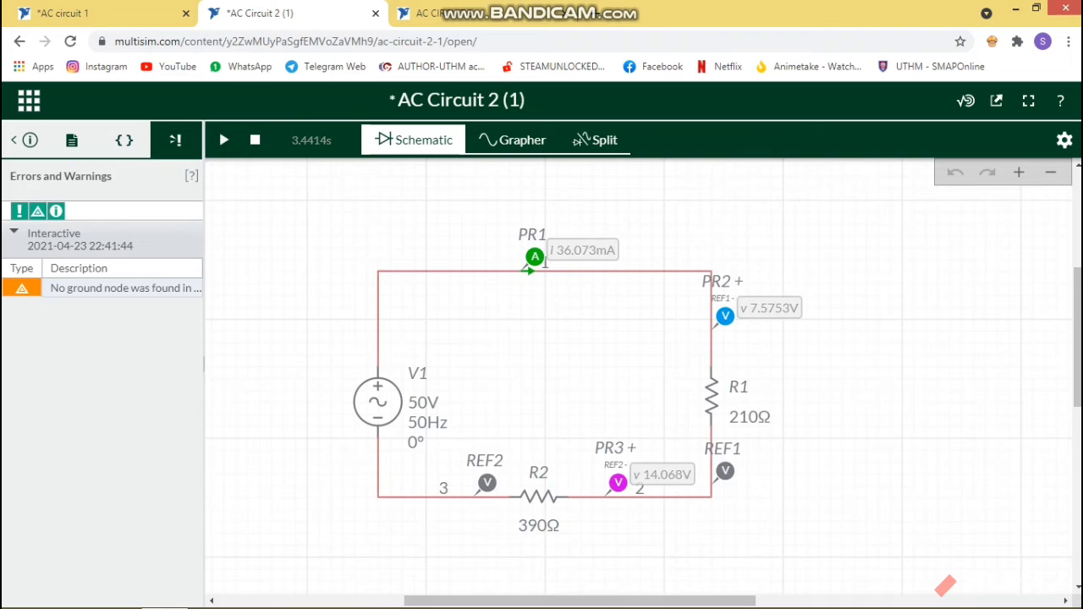
click(224, 141)
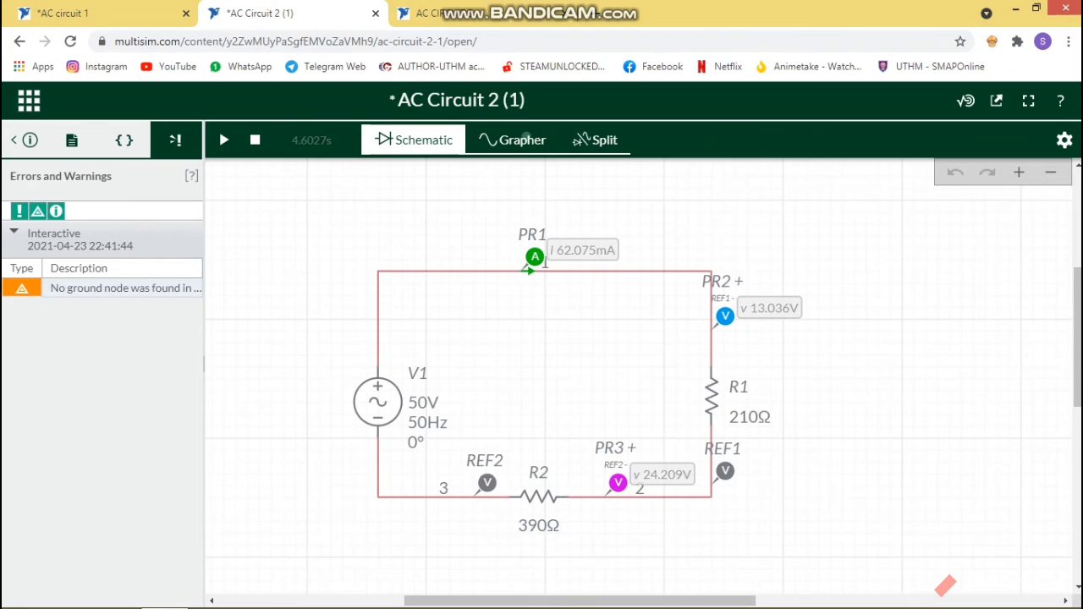
Examine the current and voltage waveforms of the 210 Ω and 390 Ω resistors in the Grapher and return to the schematic.
click(523, 140)
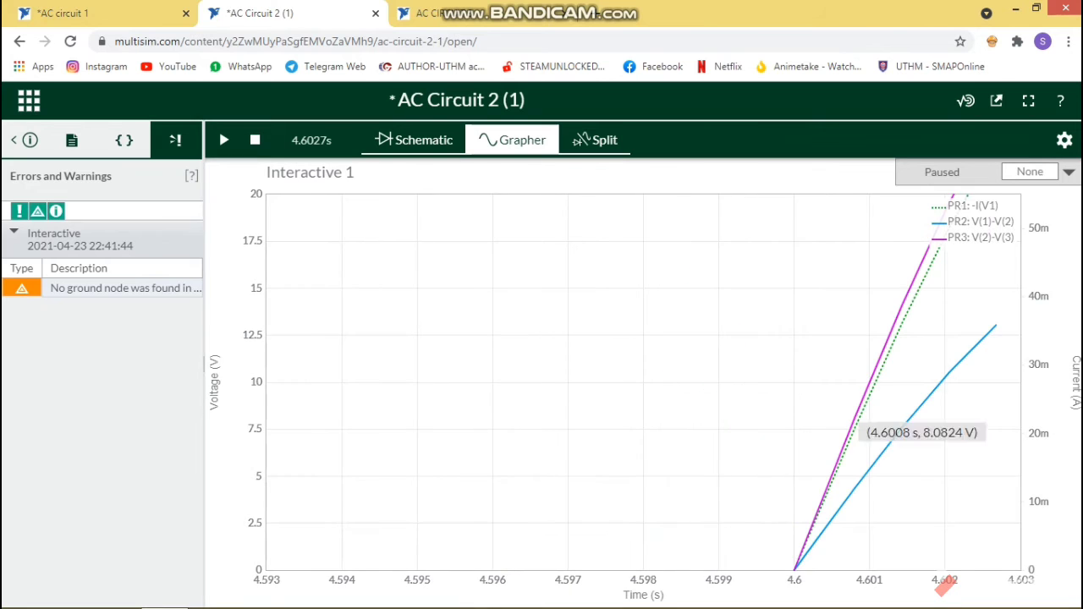
scroll(945, 586, down, 1)
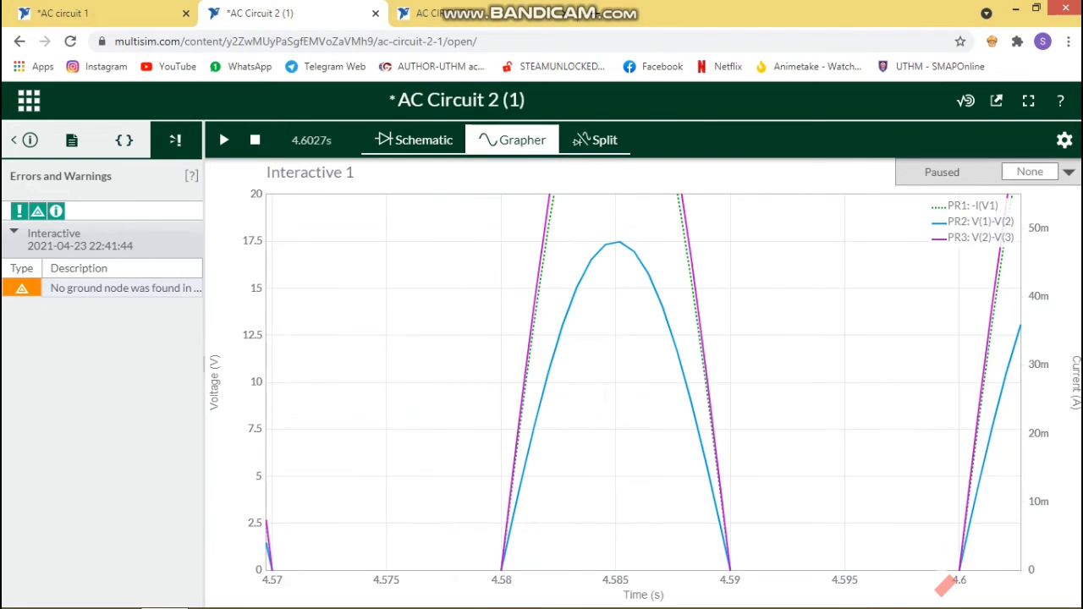
scroll(946, 586, up, 1)
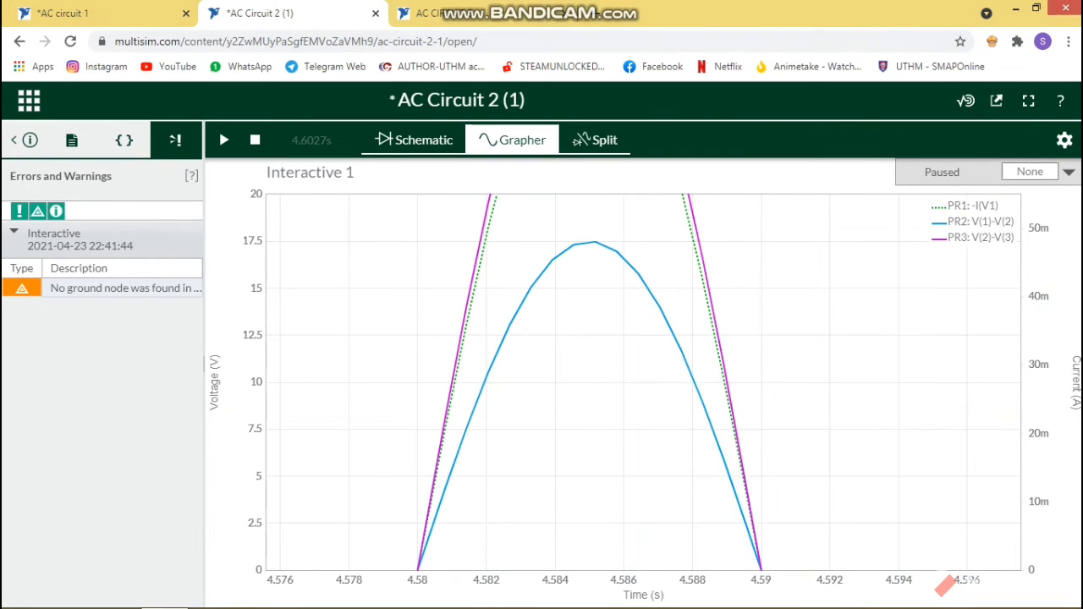
click(414, 141)
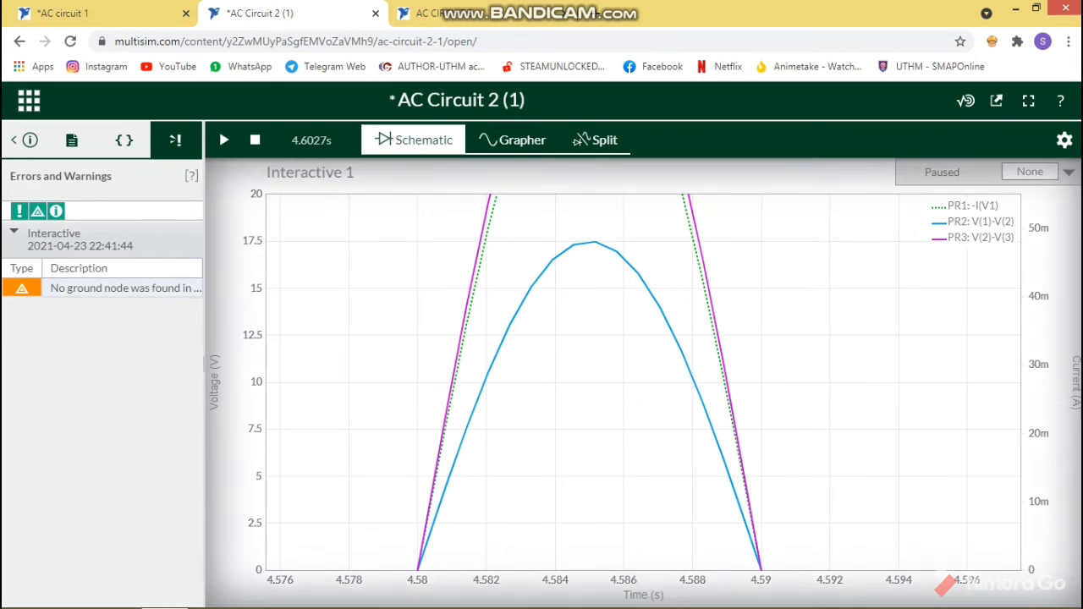
Stop the AC Circuit 2 simulation and set R1's resistance to 390 Ω.
click(255, 141)
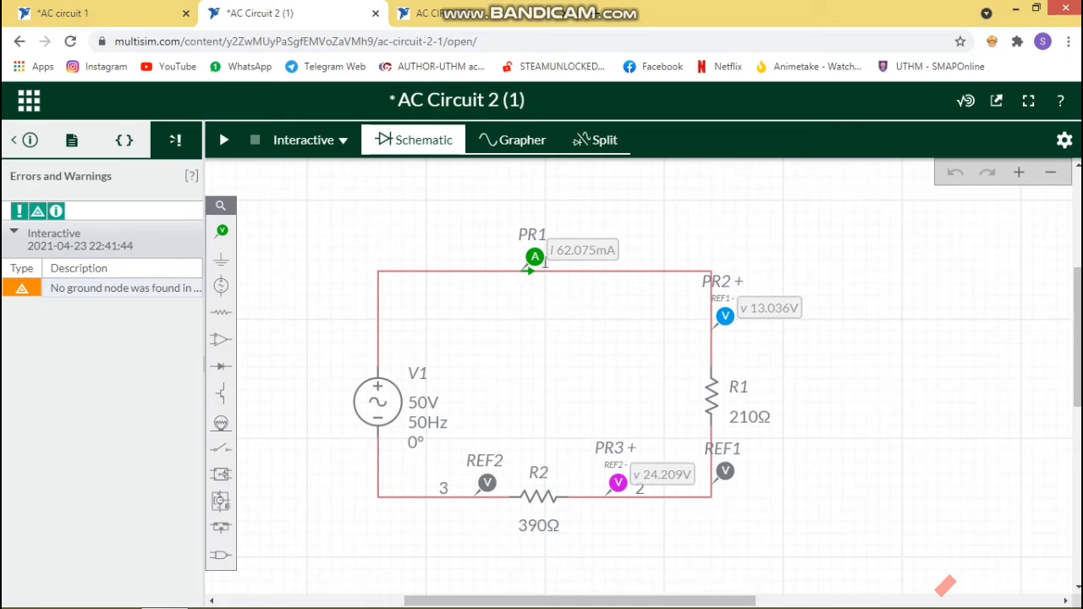
click(750, 418)
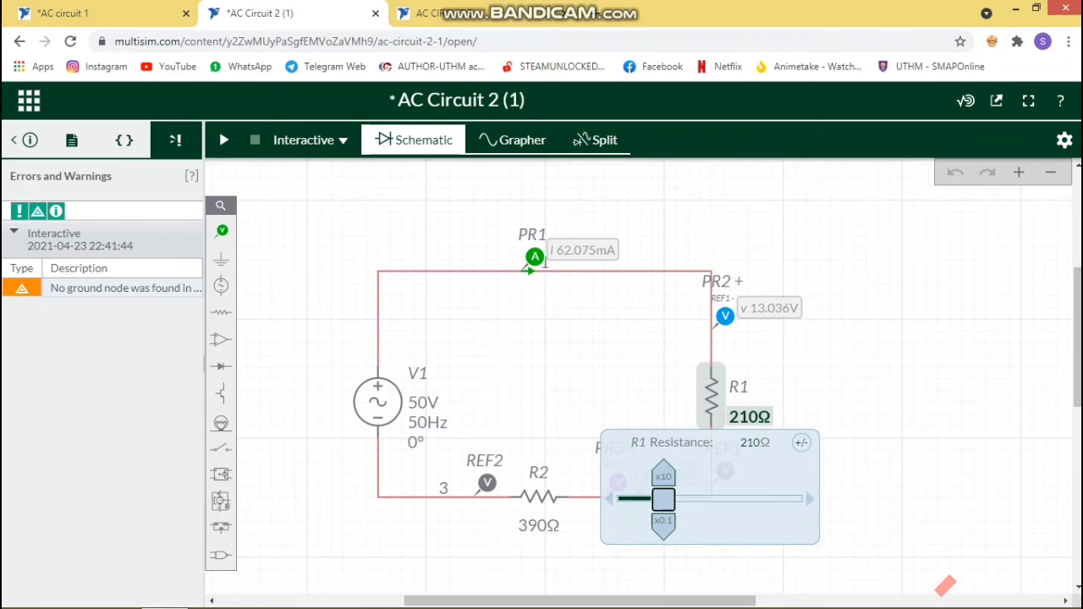
click(740, 443)
text(390)
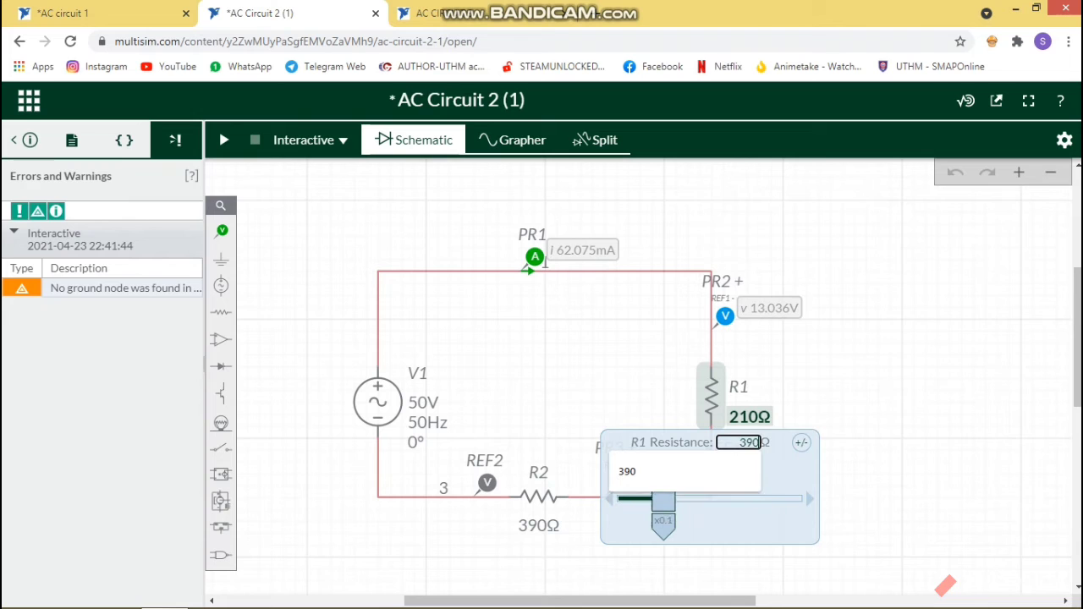
key(Return)
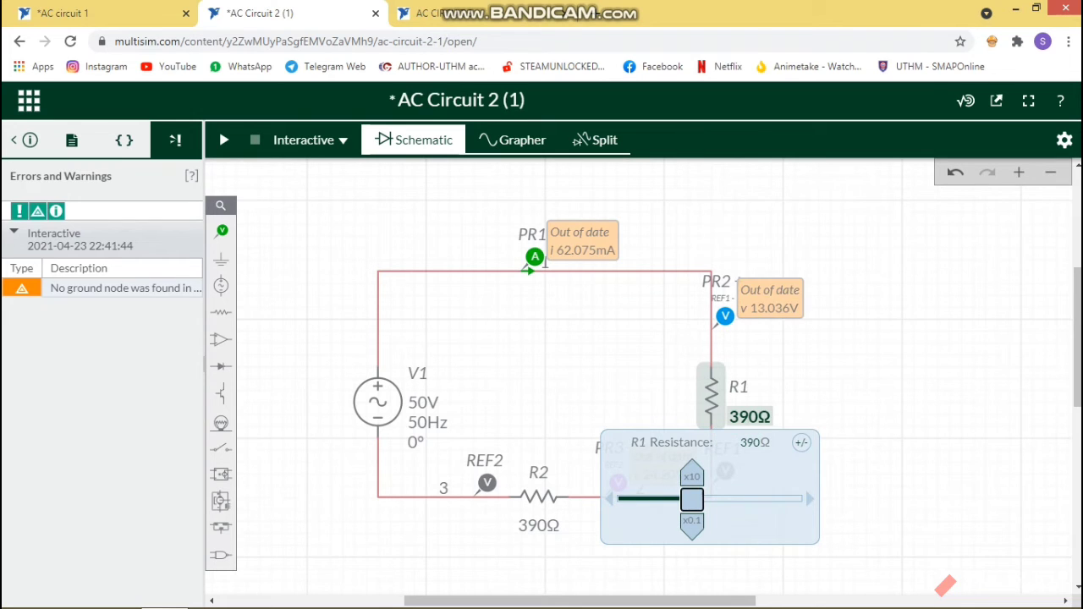
Set R2's resistance to 470 Ω in the AC Circuit 2 schematic.
click(540, 525)
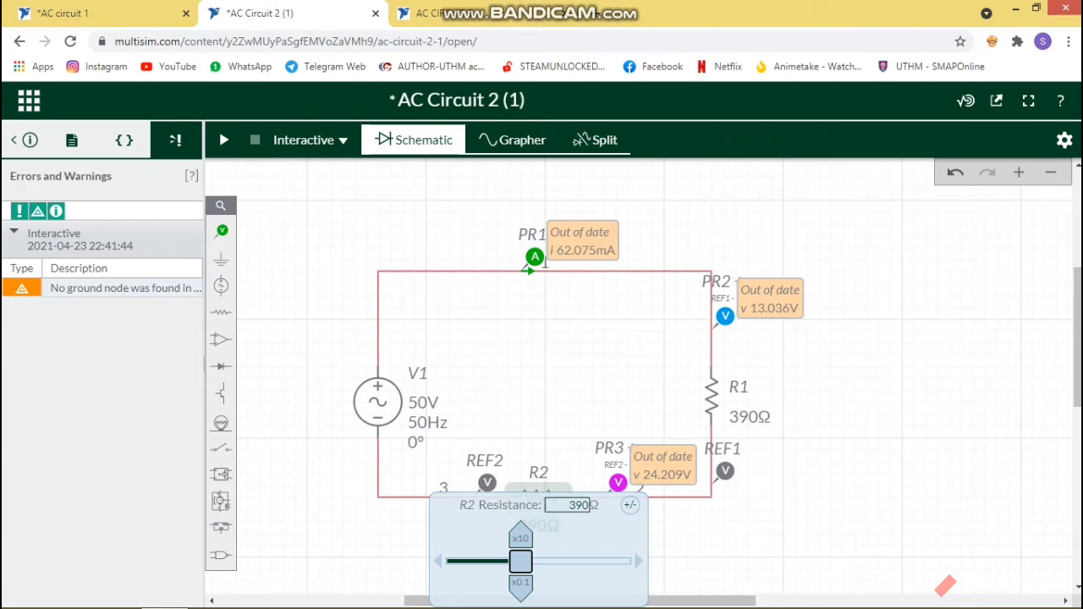
click(569, 505)
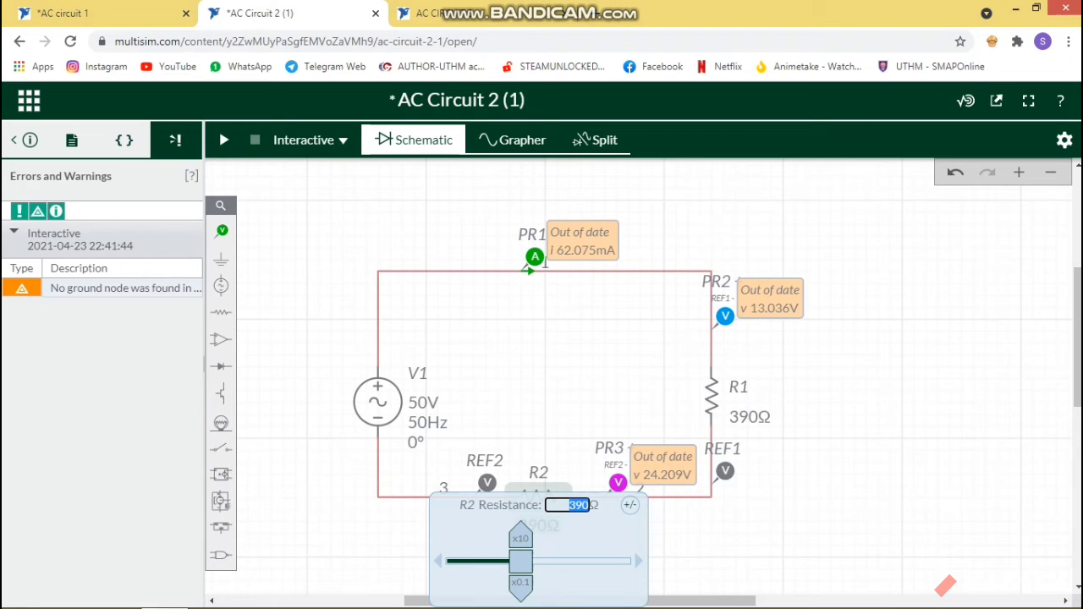
text(470)
key(Return)
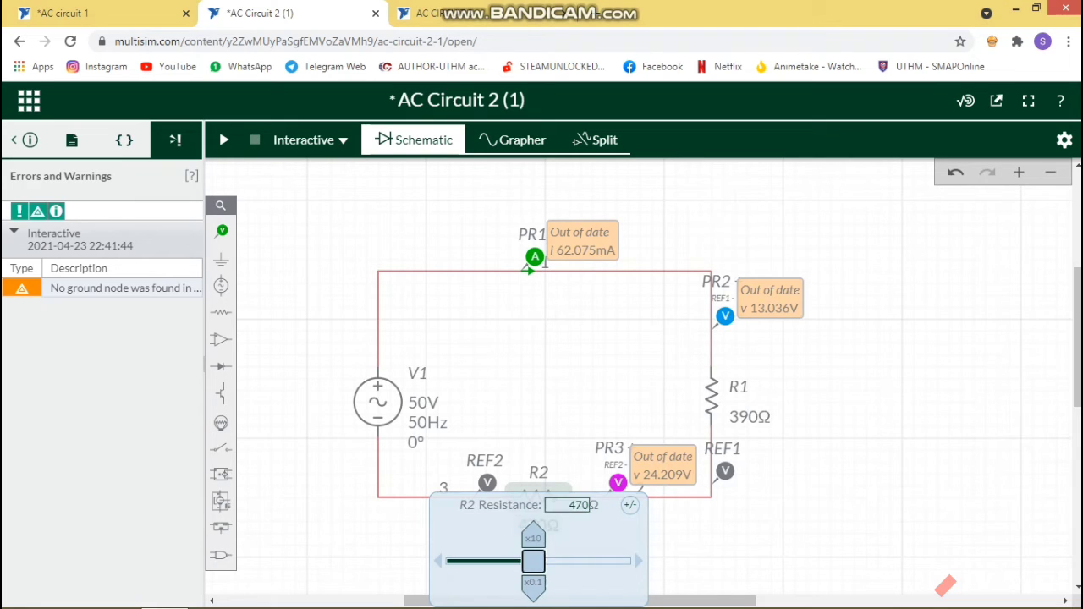
click(541, 381)
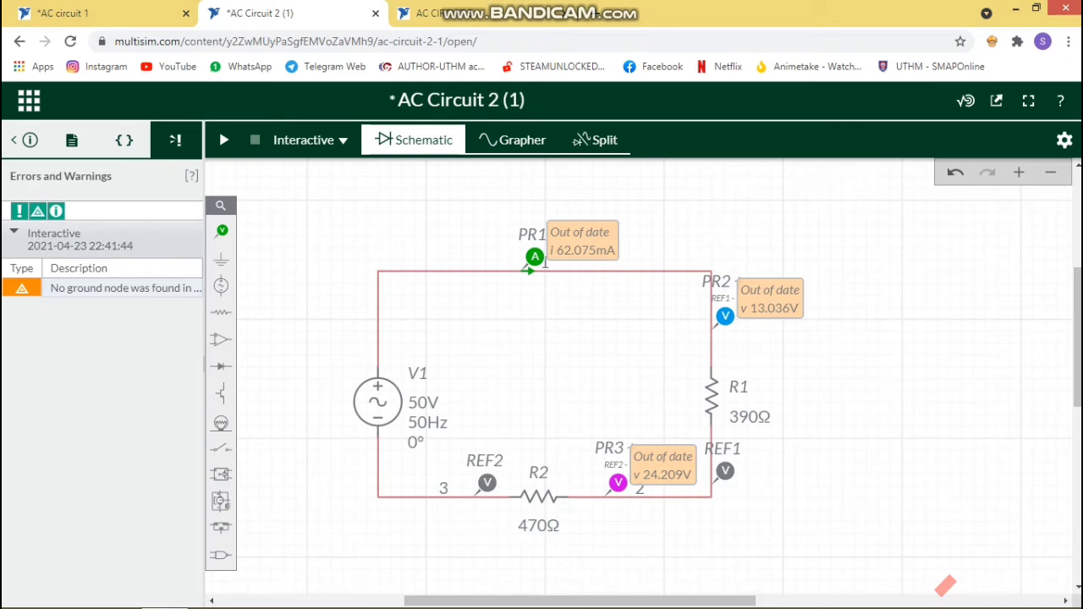
Run and pause the simulation with the 390 Ω and 470 Ω resistors, and examine the waveforms in the Grapher before returning to the schematic.
click(223, 140)
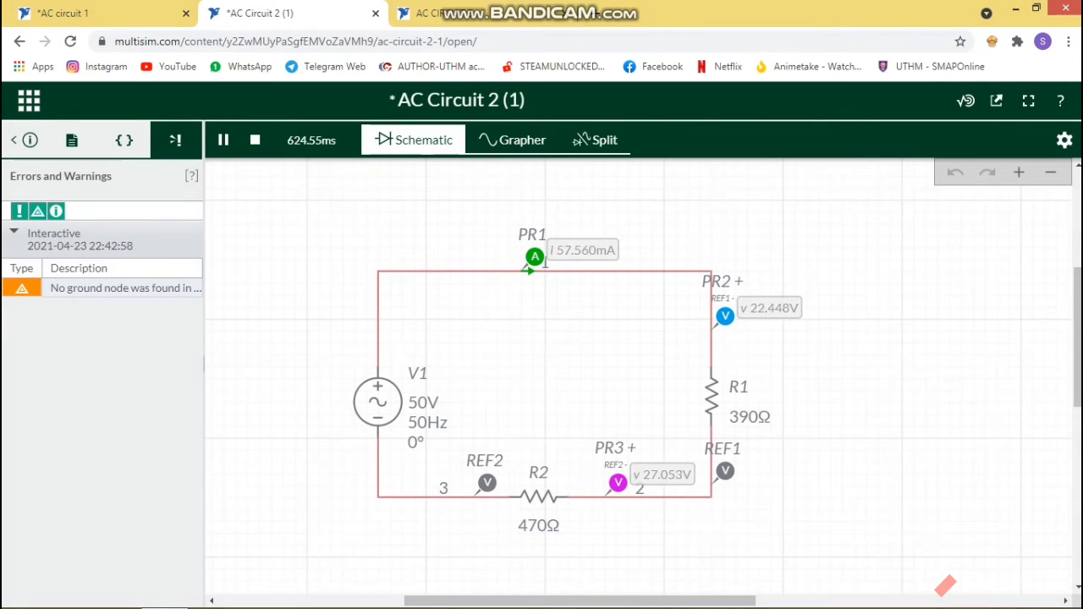
click(224, 140)
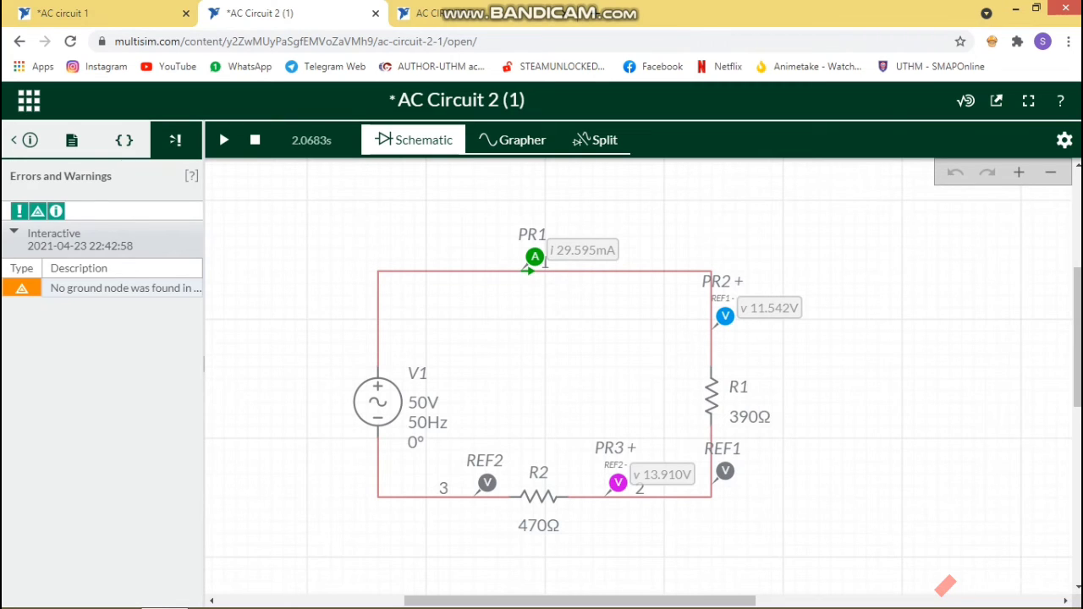
click(517, 140)
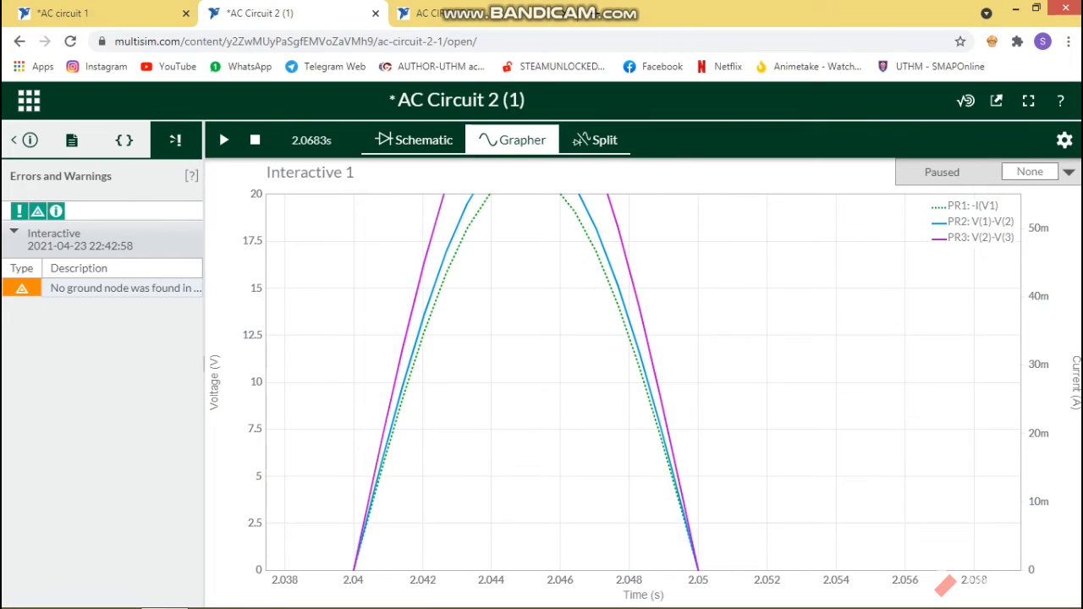
click(414, 140)
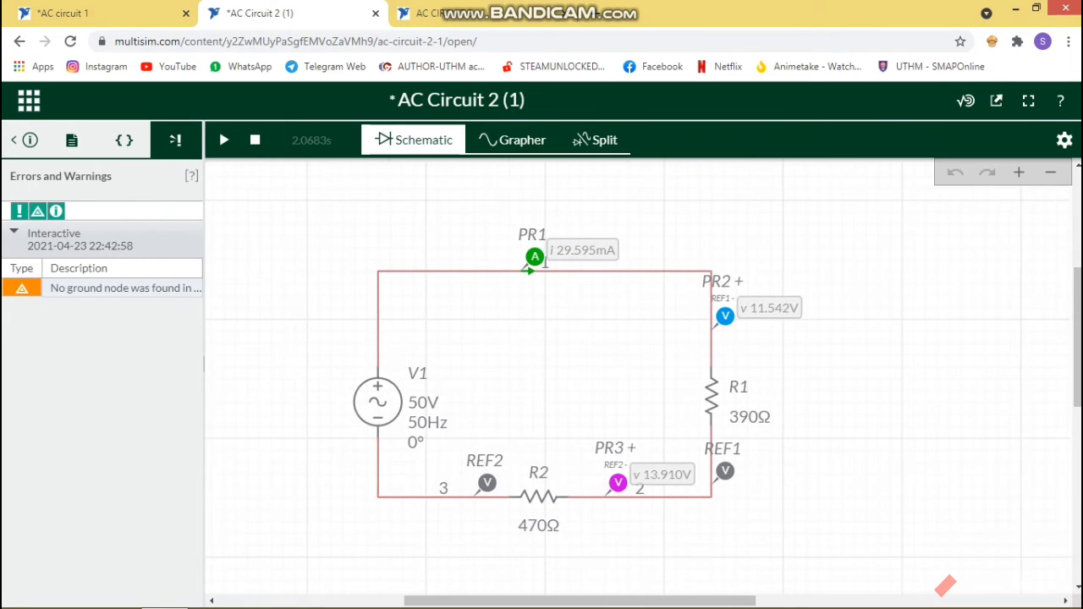
Stop the simulation and set R1's resistance to 470 Ω in AC Circuit 2.
click(255, 140)
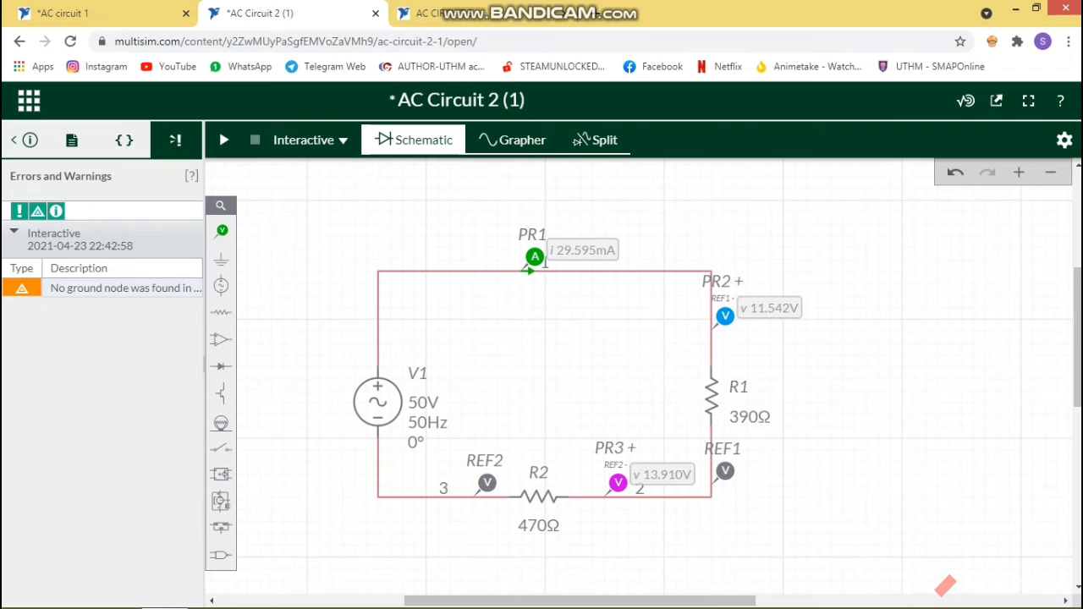
click(749, 417)
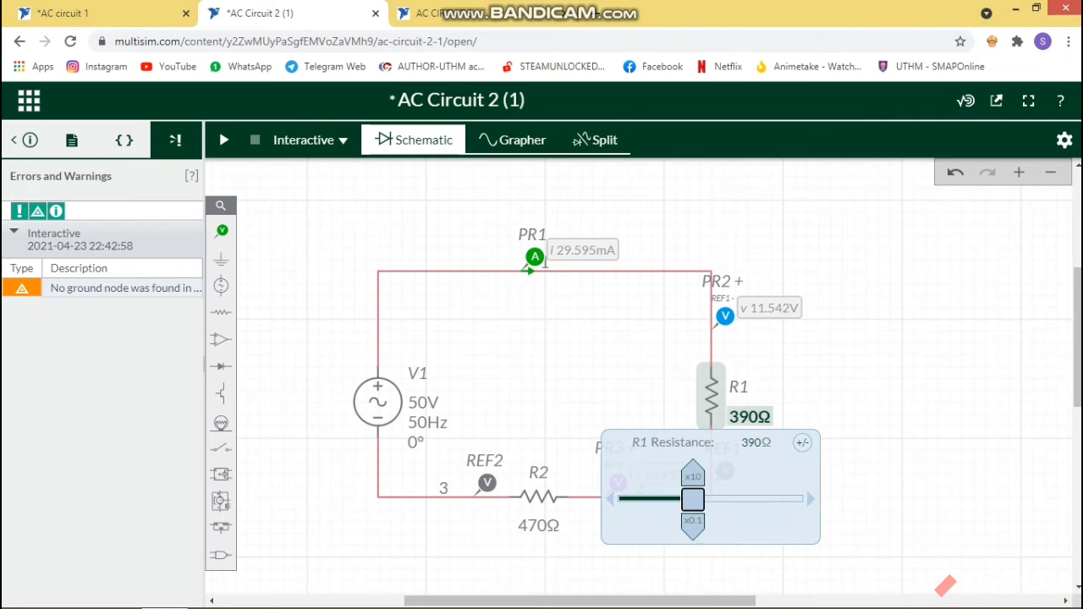
click(750, 443)
text(470)
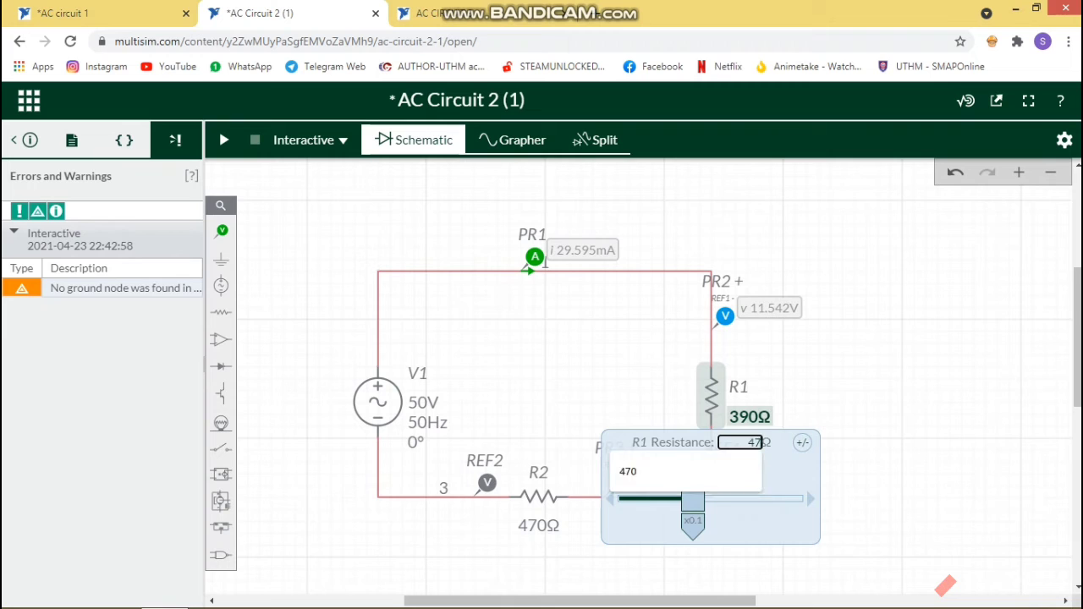
key(Return)
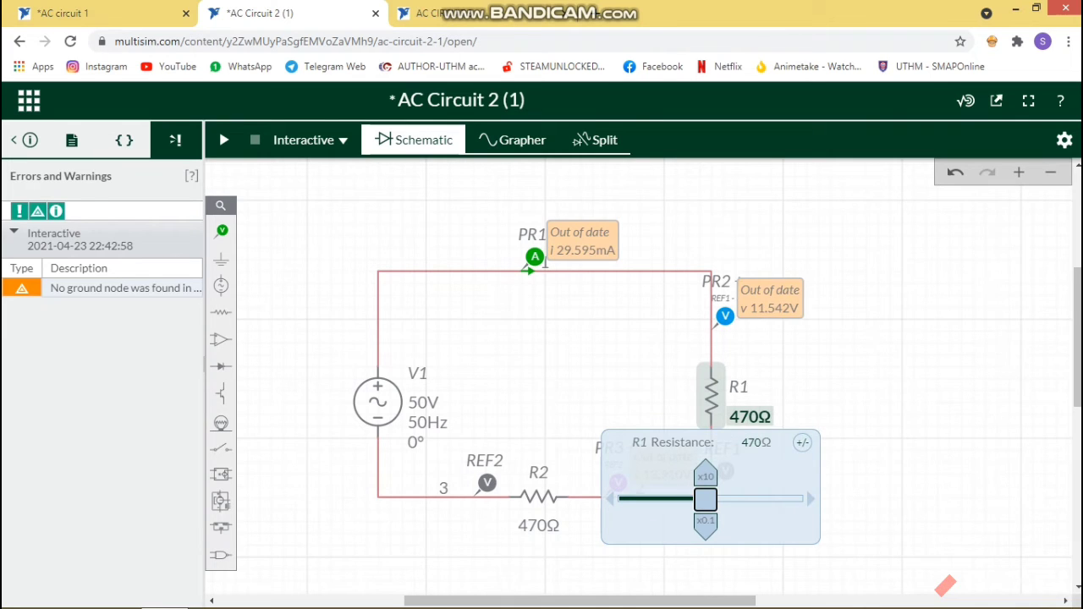
Set R2's resistance to 860 Ω in the AC Circuit 2 schematic.
click(540, 526)
double_click(579, 505)
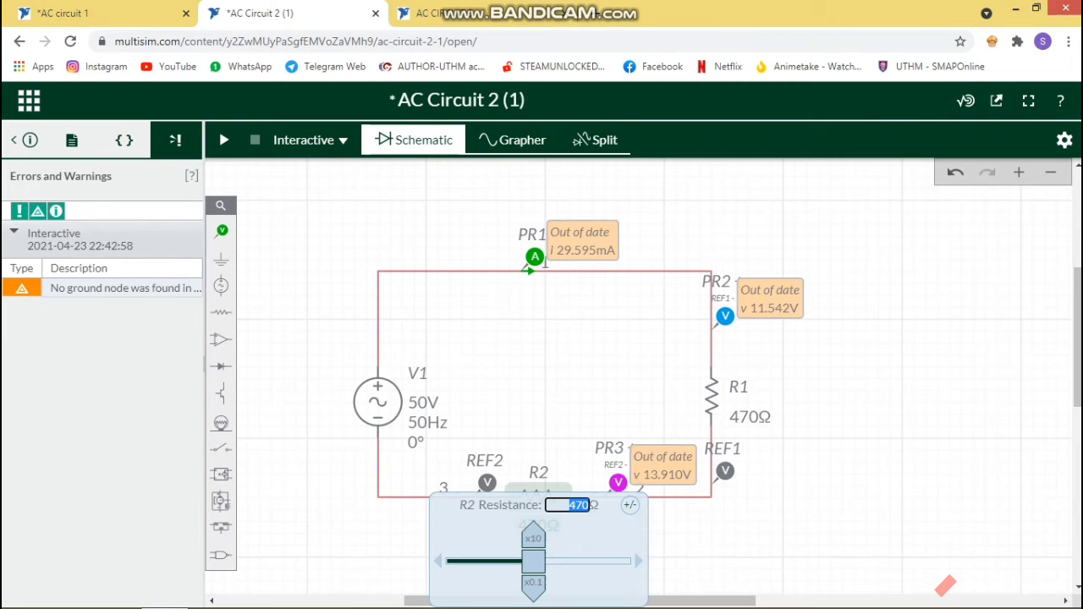
text(860)
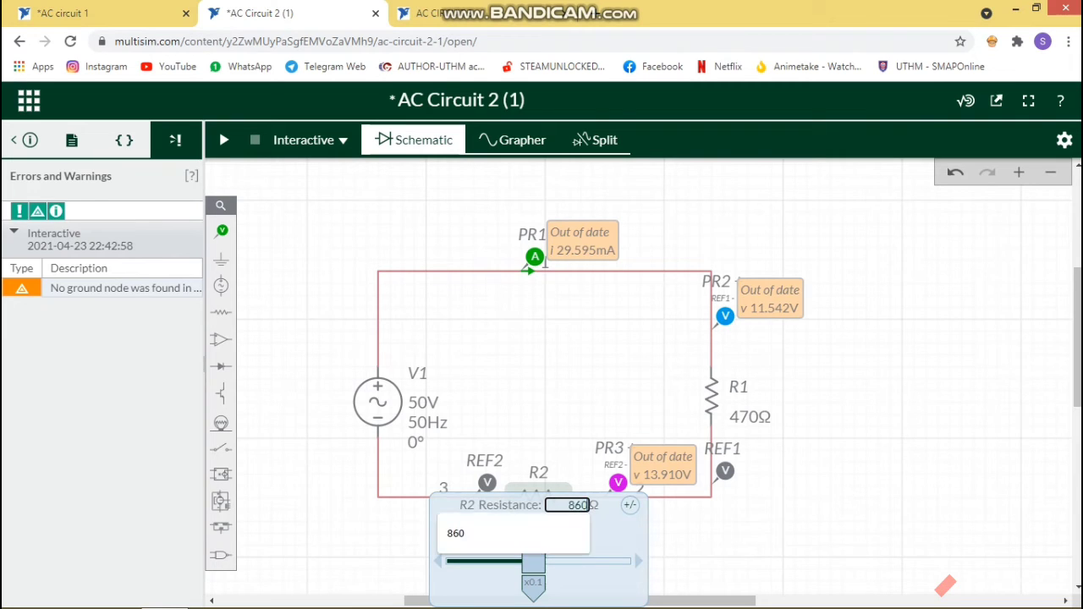
key(Return)
click(707, 540)
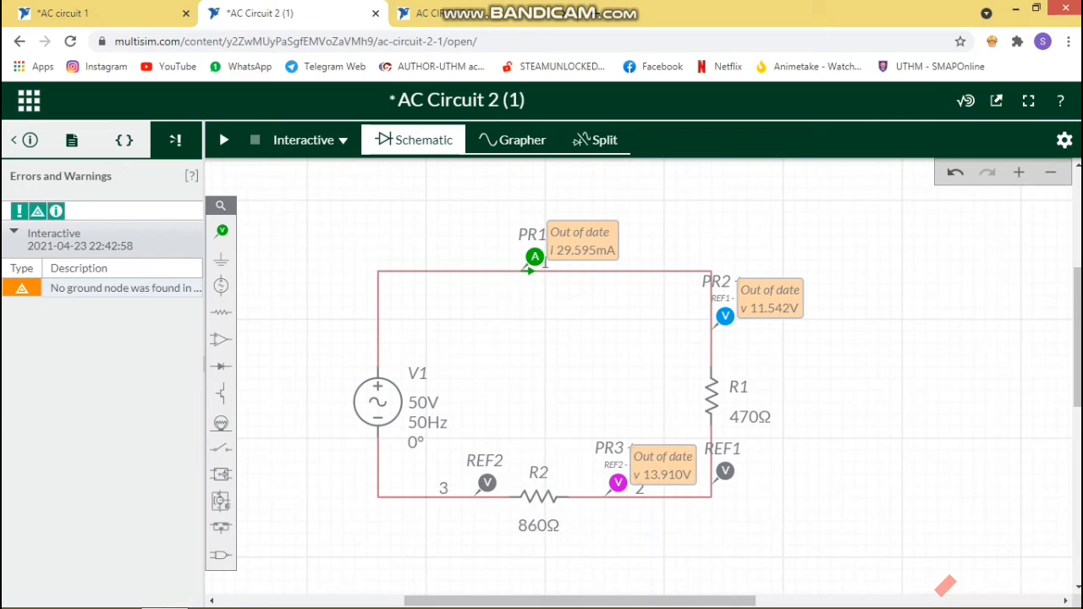
Run the simulation with the 470 Ω and 860 Ω resistors, pausing and resuming for probe readings, and examine the waveforms in the Grapher.
click(223, 141)
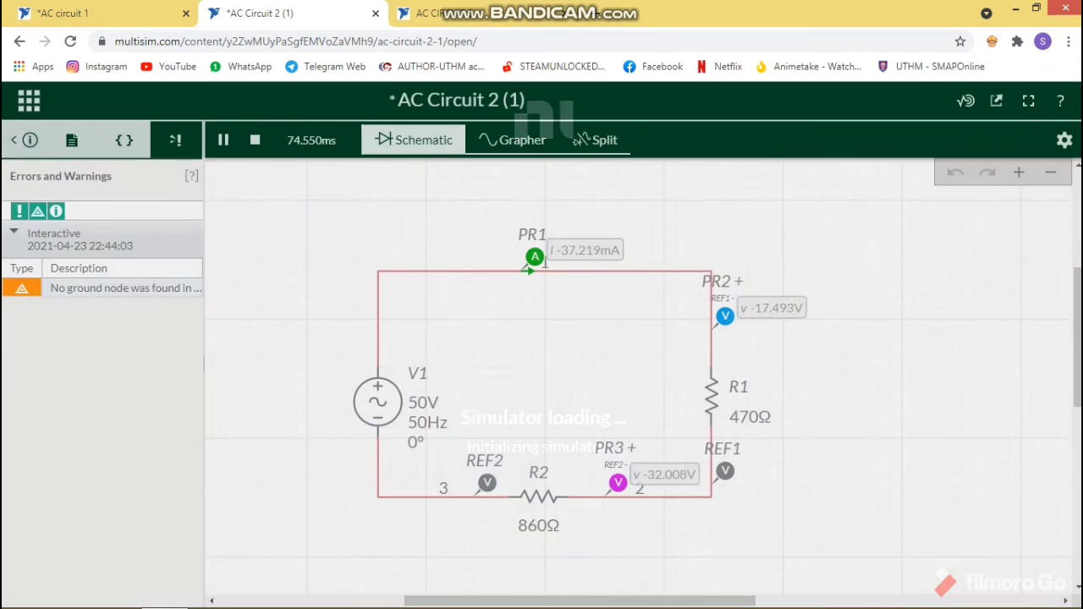
click(224, 140)
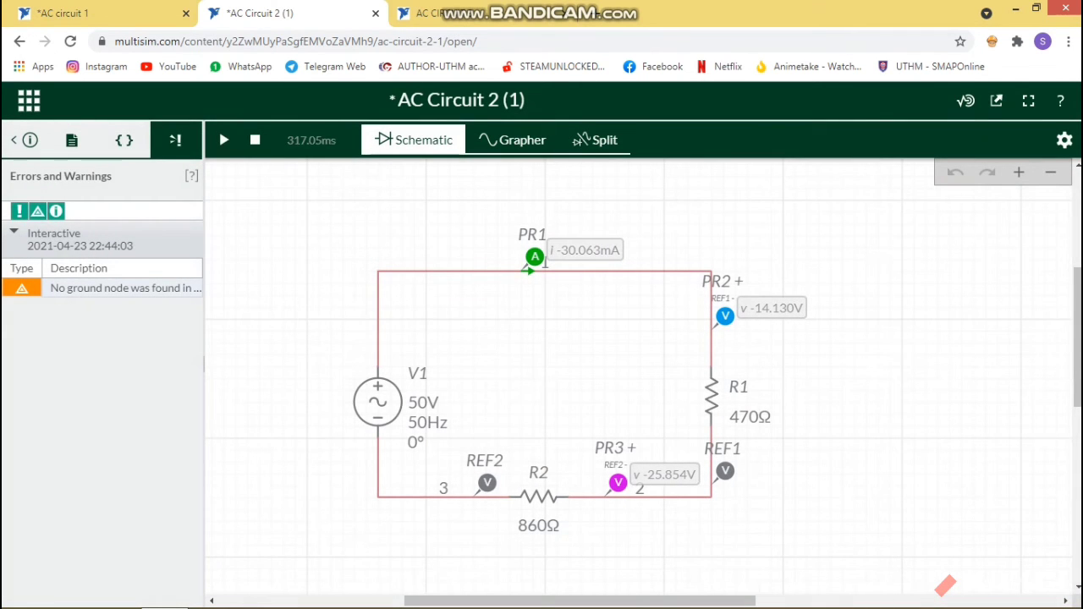
click(224, 141)
click(224, 141)
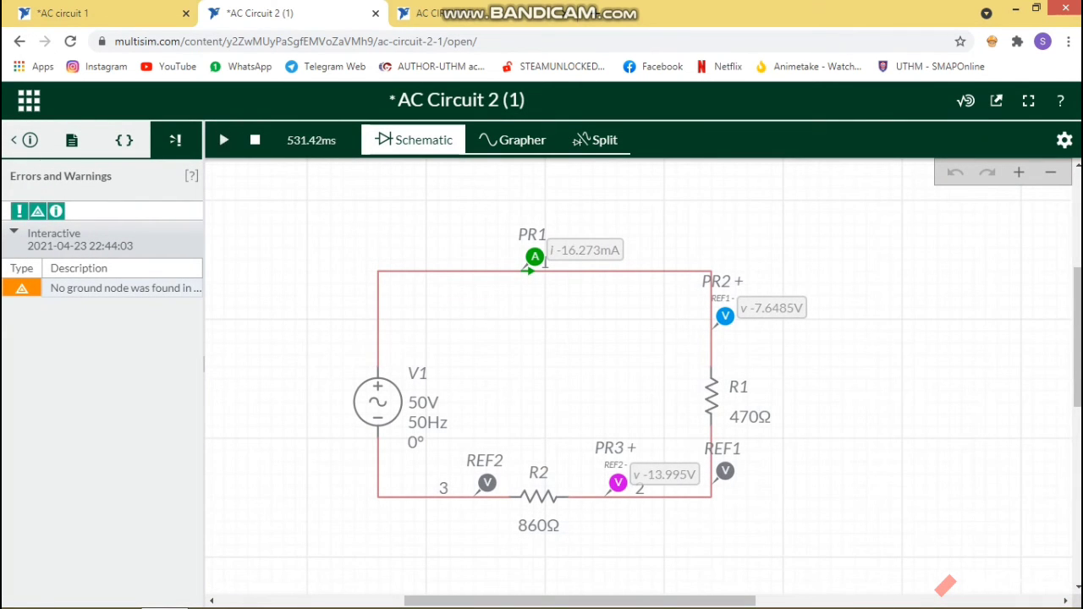
click(223, 141)
click(224, 140)
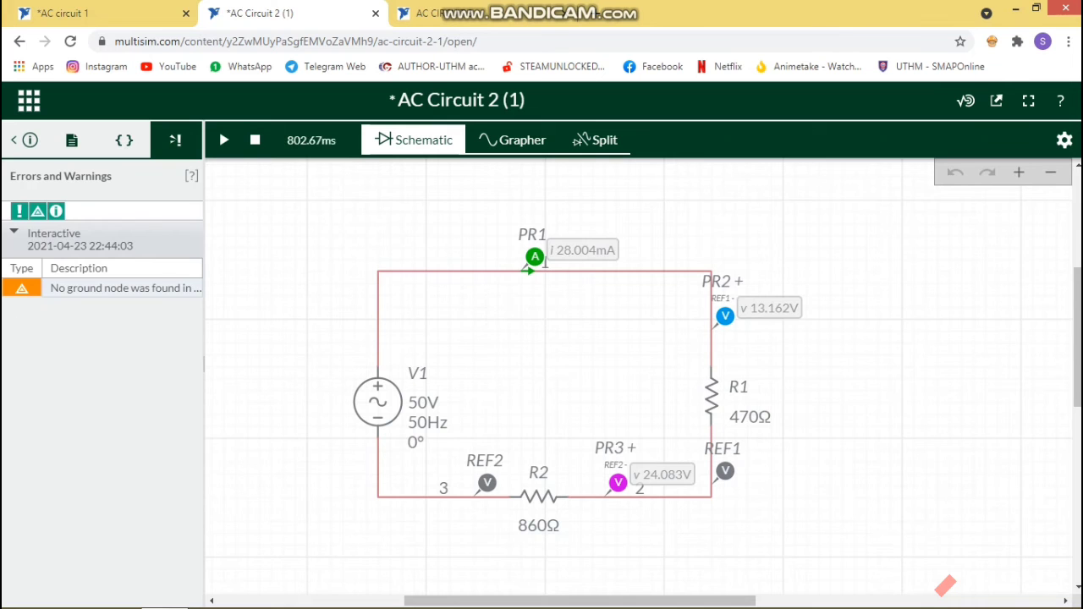
click(515, 141)
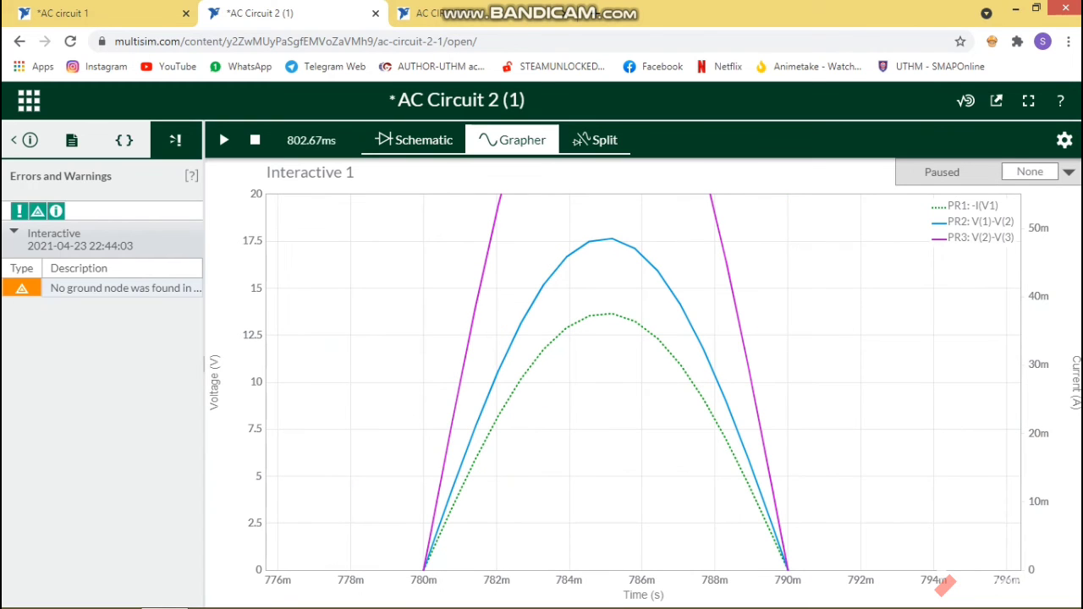
click(413, 140)
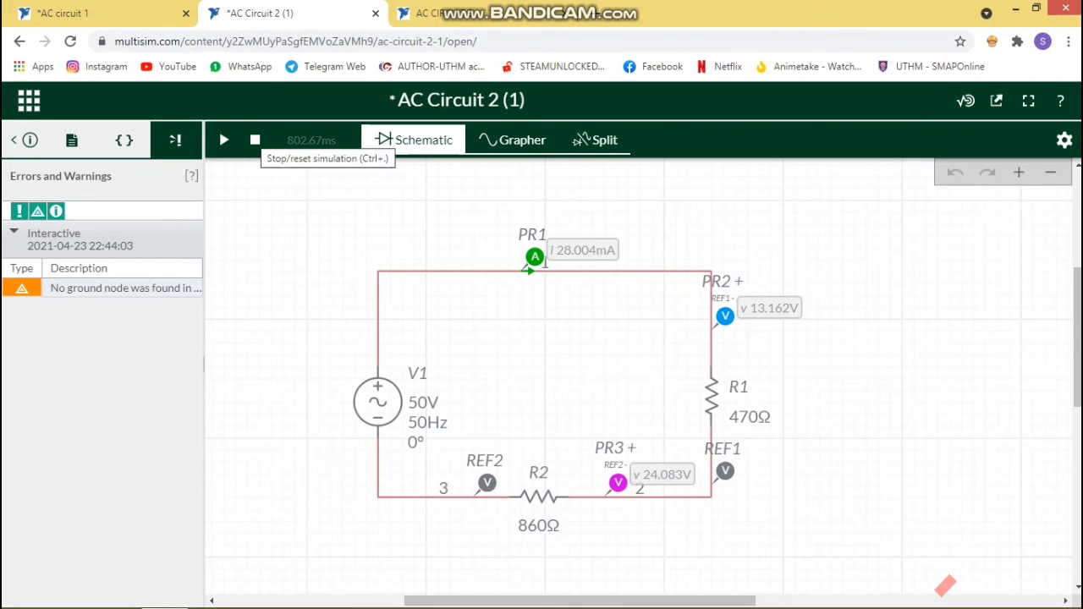
Stop the simulation and set R1's resistance to 210 Ω in AC Circuit 2.
click(255, 140)
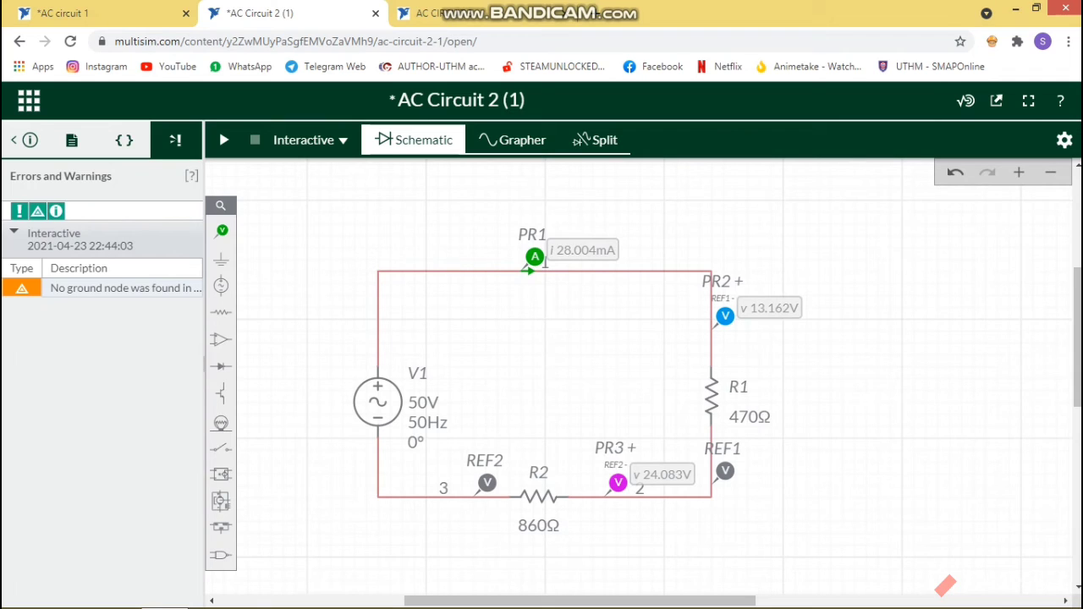
click(750, 416)
double_click(752, 443)
text(2)
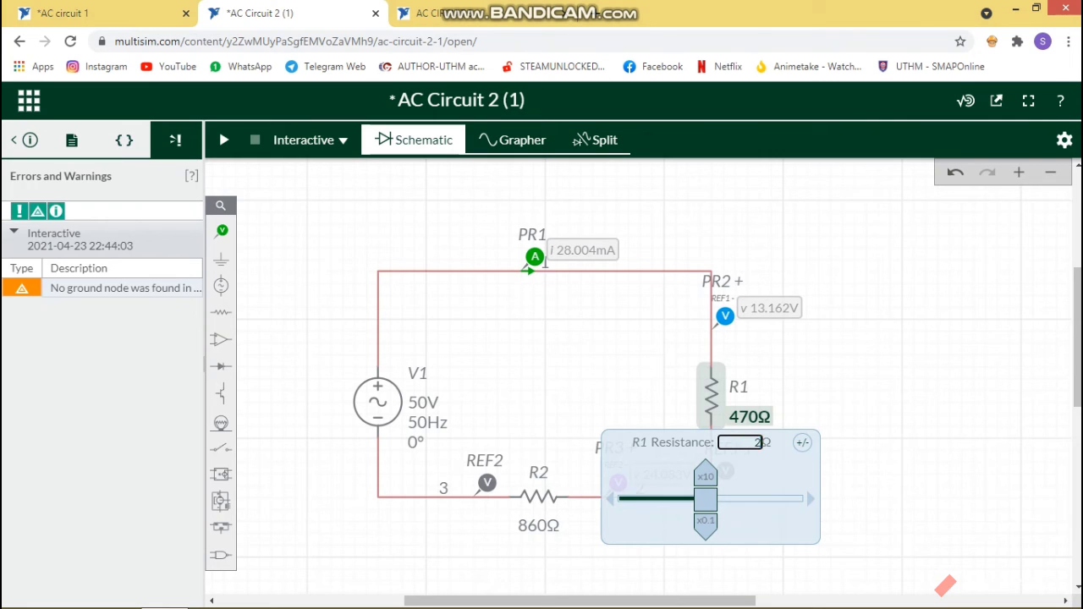
text(10)
key(Return)
Open R2's resistance in AC Circuit 2 and confirm it at 860 Ω.
click(540, 526)
click(540, 526)
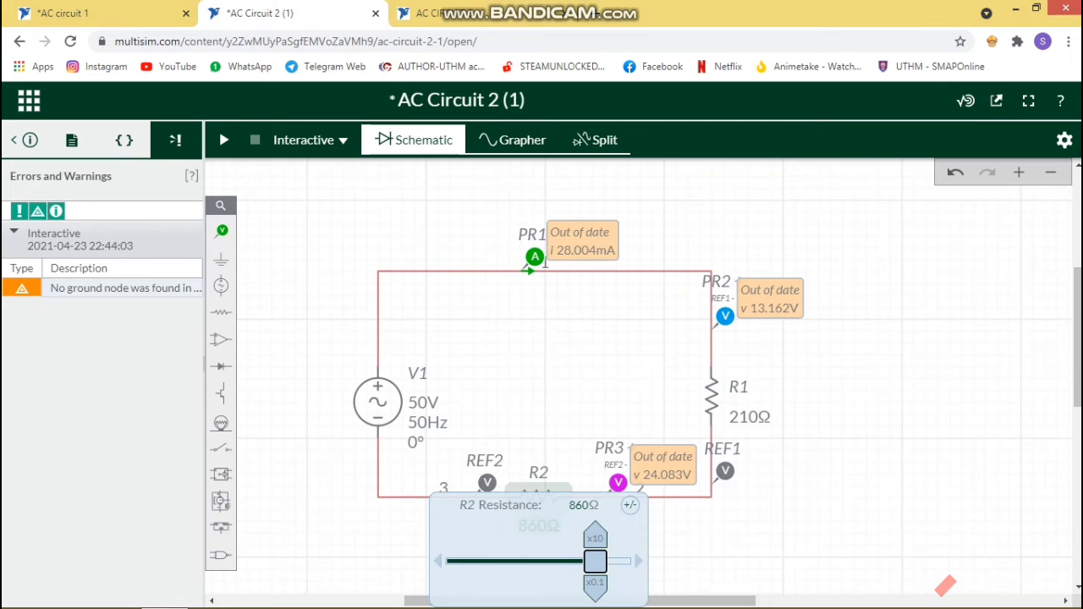
click(583, 505)
click(583, 505)
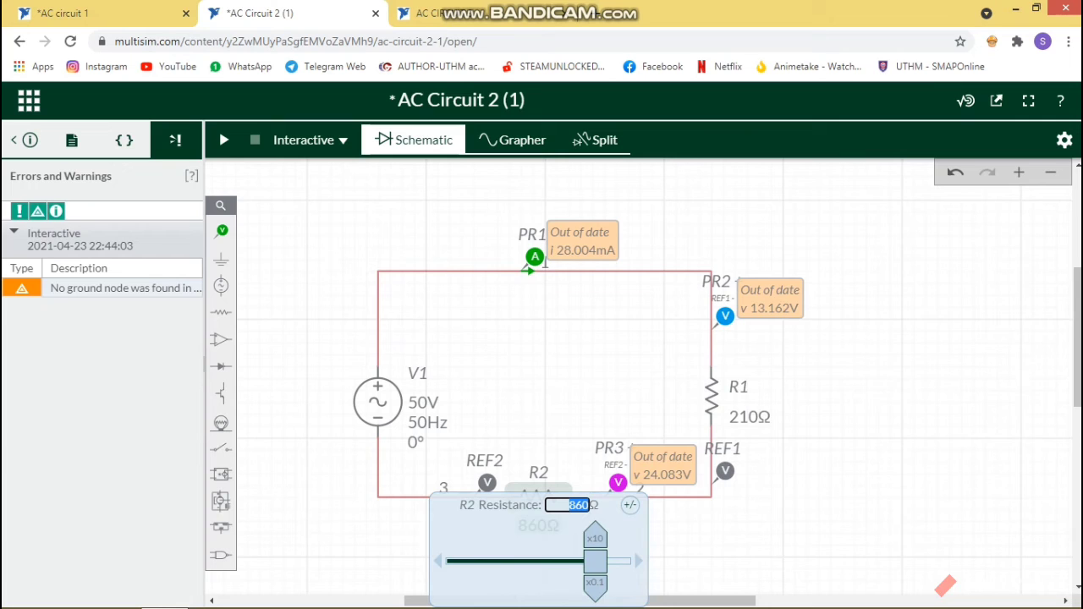
key(Return)
key(Return)
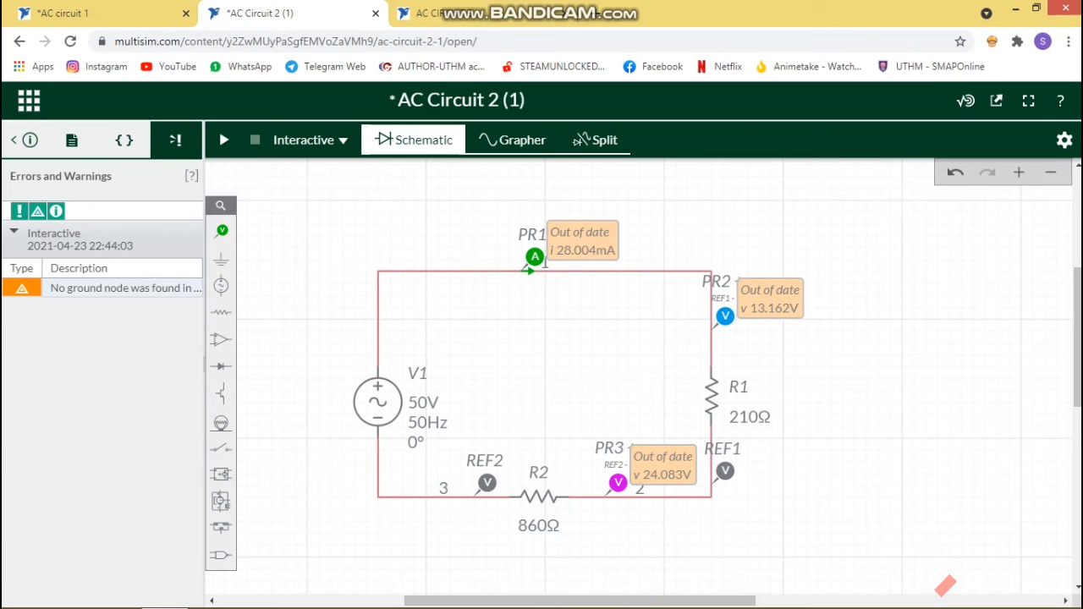
Run and pause the simulation with the 210 Ω and 860 Ω resistors, examine the waveforms in the Grapher, and stop the simulation.
click(224, 140)
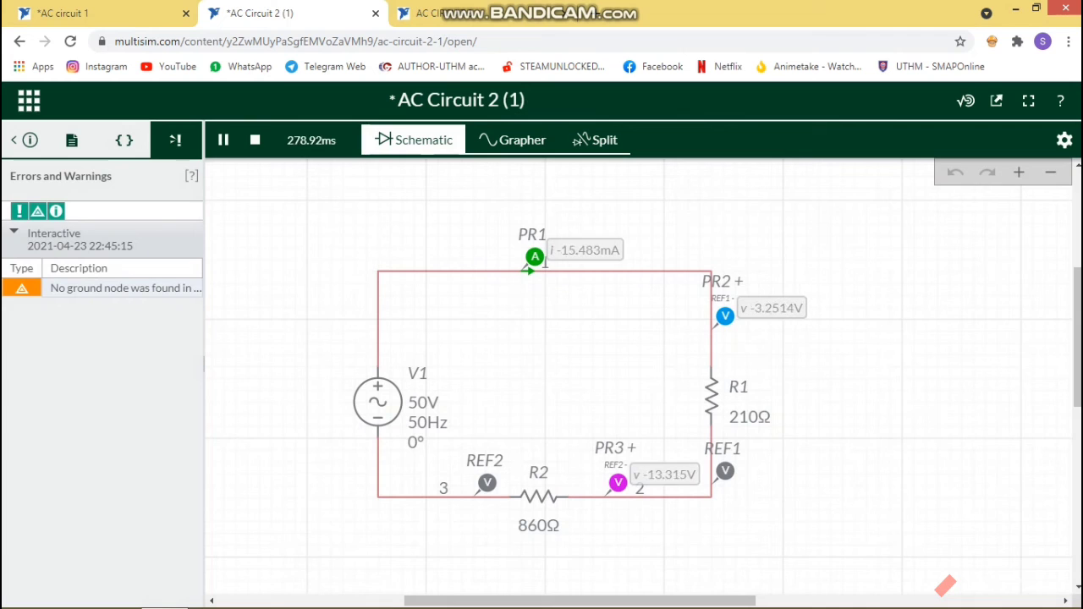
click(223, 140)
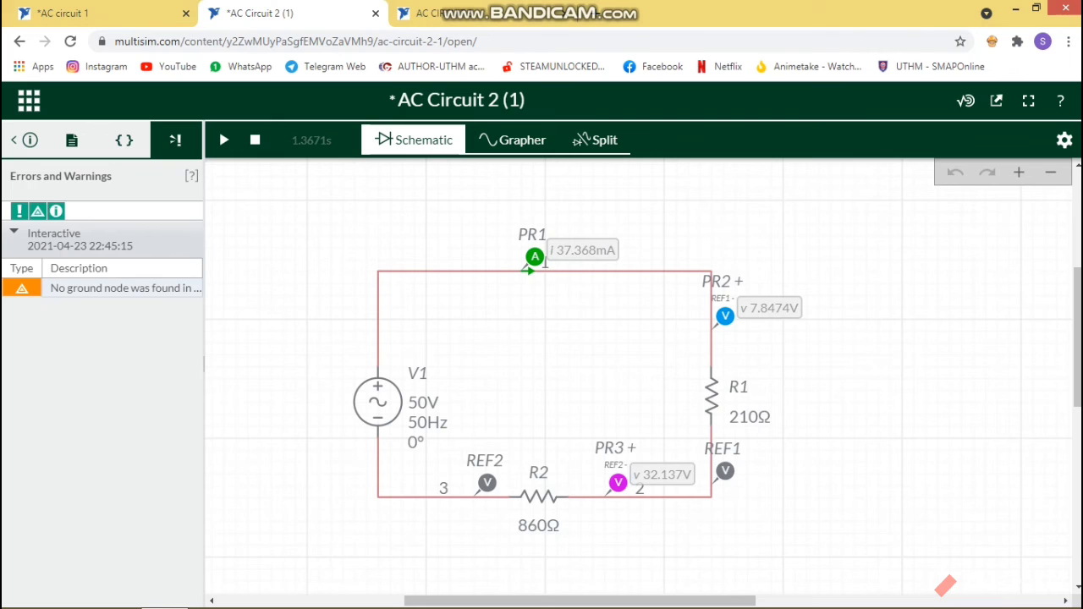
click(512, 140)
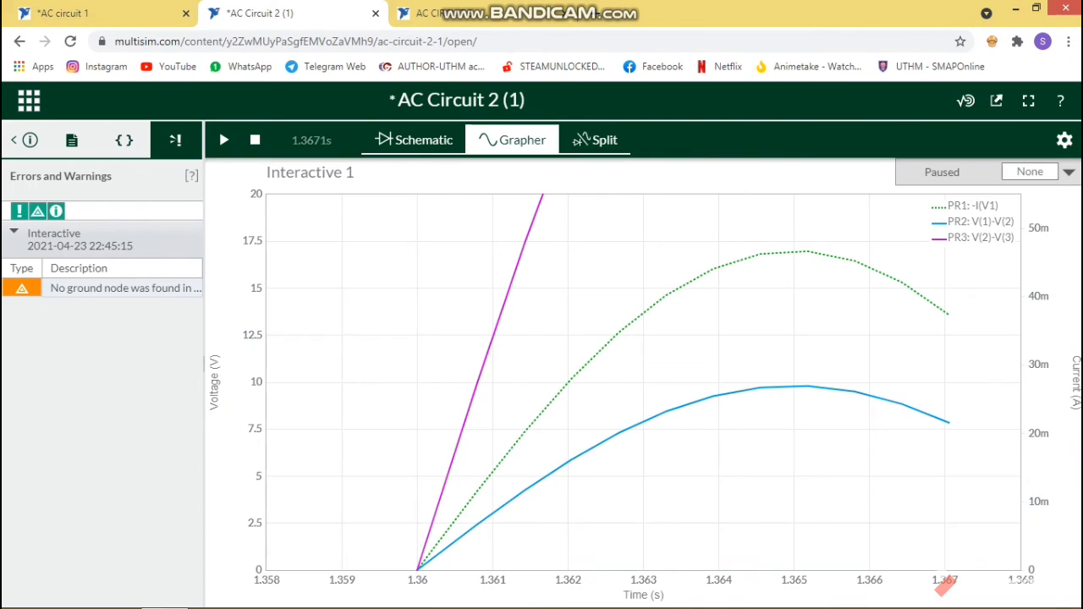
mouse_move(477, 383)
scroll(477, 382, down, 1)
scroll(945, 584, down, 4)
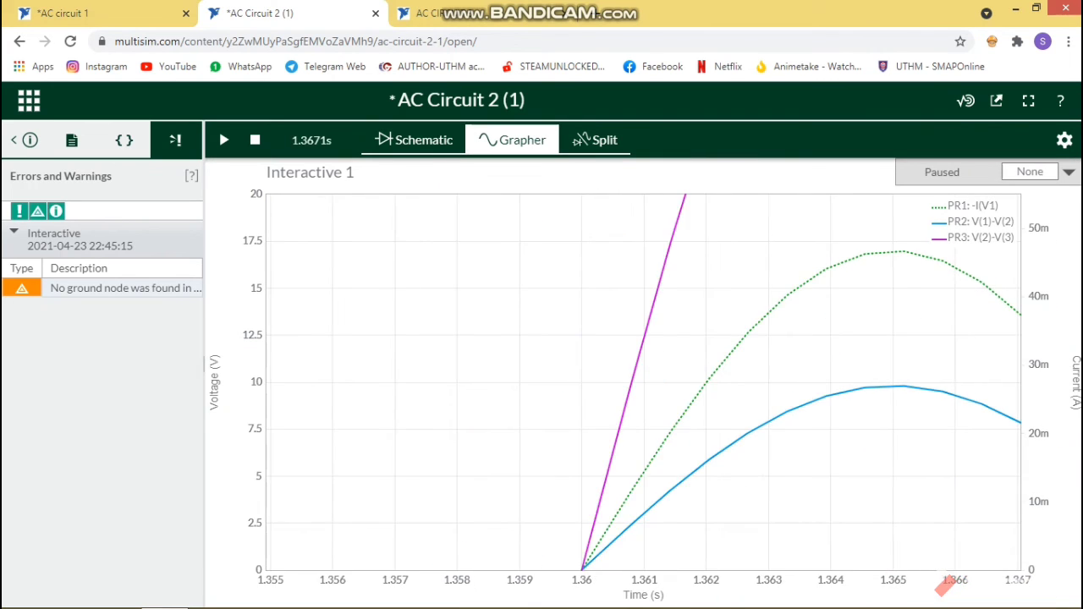
scroll(945, 584, down, 2)
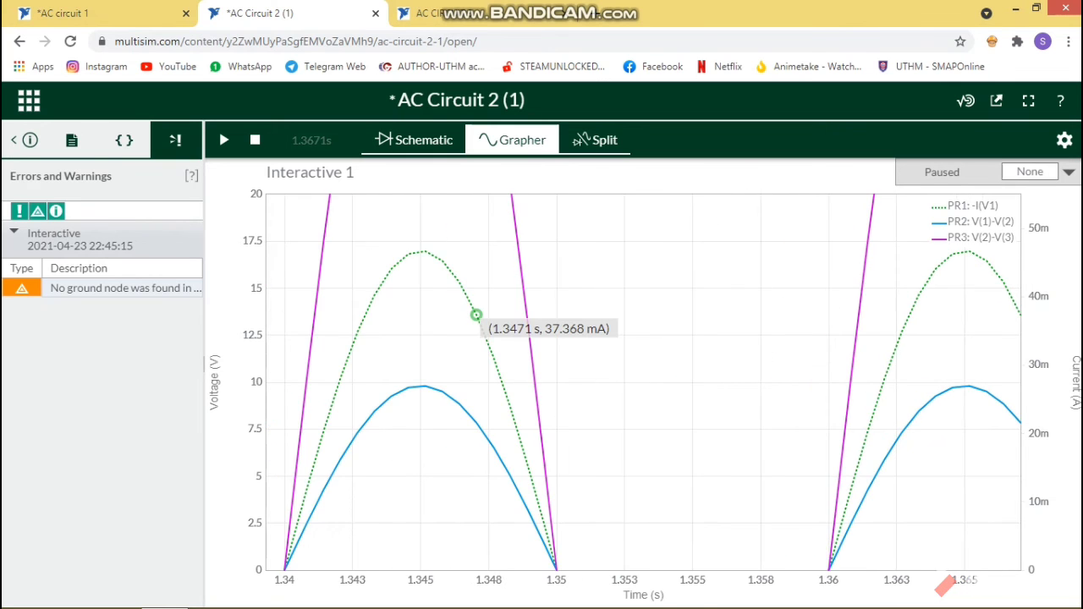
scroll(945, 584, down, 1)
scroll(946, 584, up, 2)
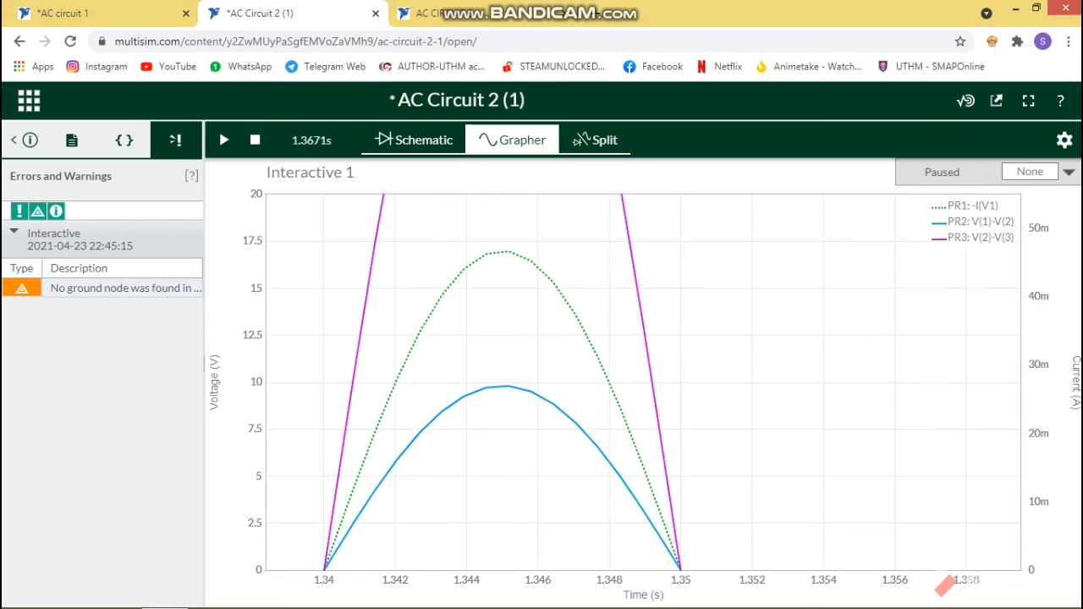
scroll(485, 382, up, 1)
click(255, 140)
click(414, 139)
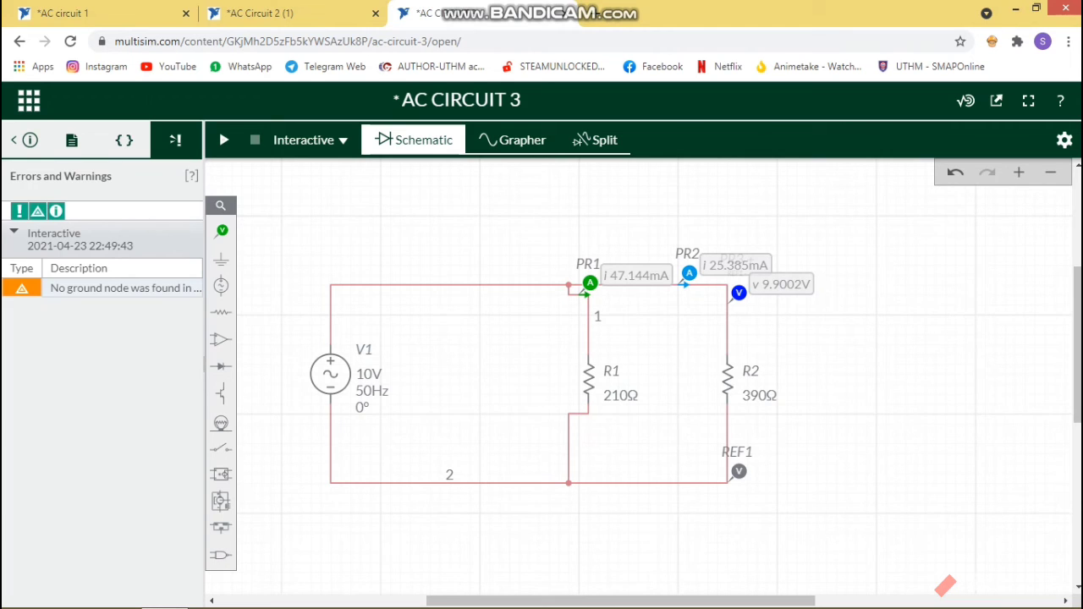
Simulate AC Circuit 3 with the 210 Ω and 390 Ω resistors, pausing for probe readings, and view the waveforms in the Grapher.
key(F5)
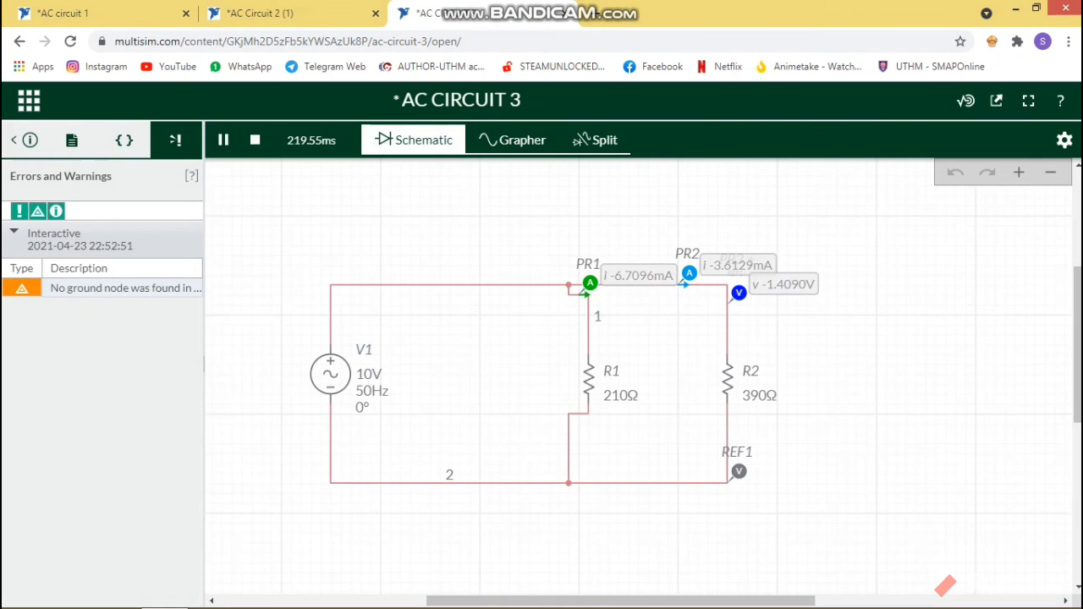
key(space)
key(space)
key(space)
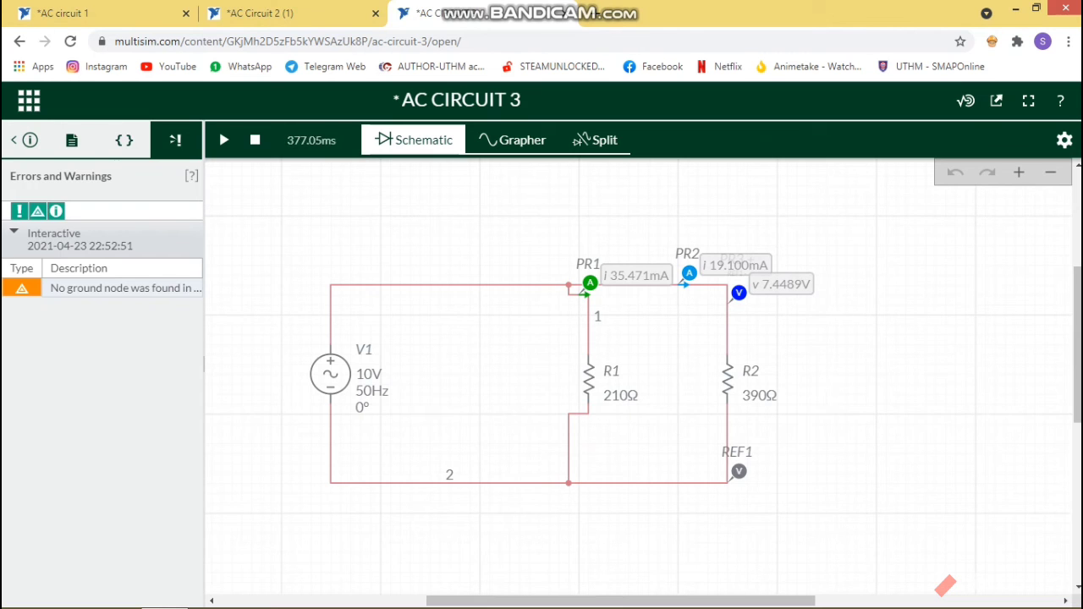
click(512, 140)
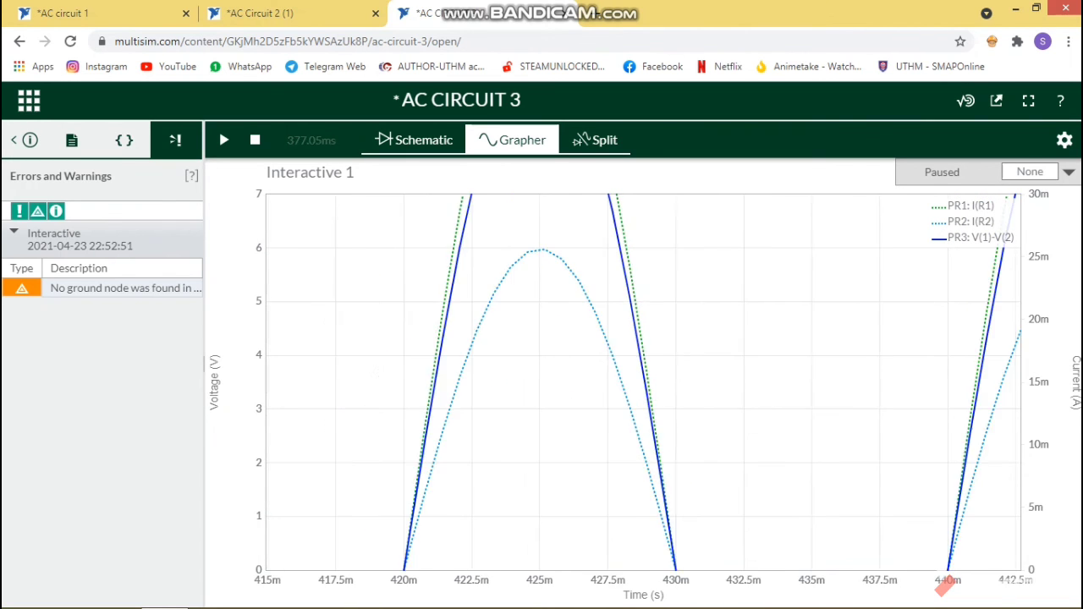
click(385, 140)
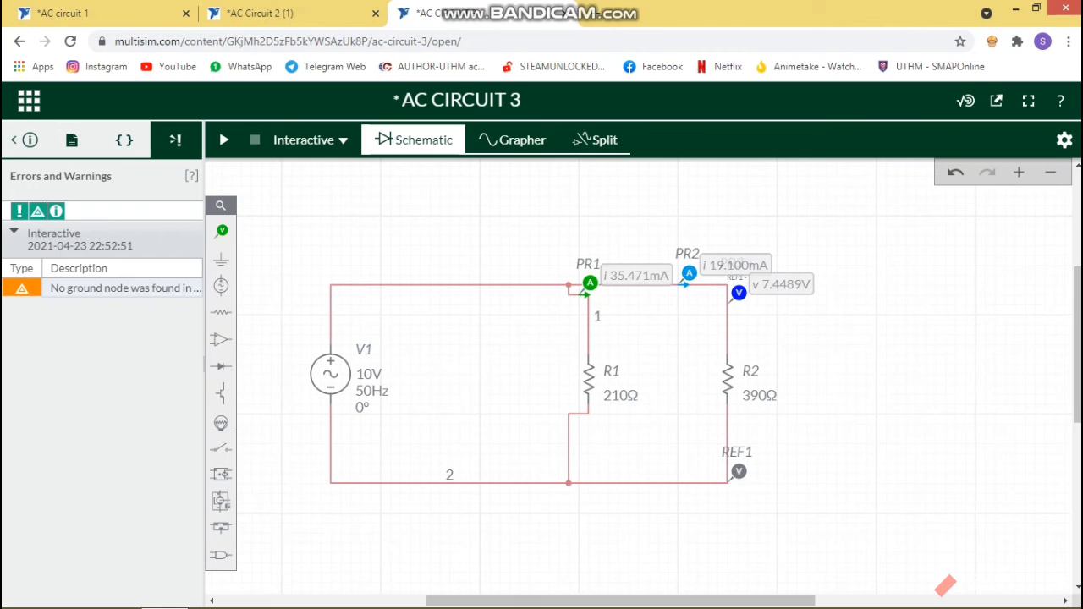
Set R1's resistance to 390 Ω in the AC Circuit 3 schematic.
click(620, 395)
click(627, 421)
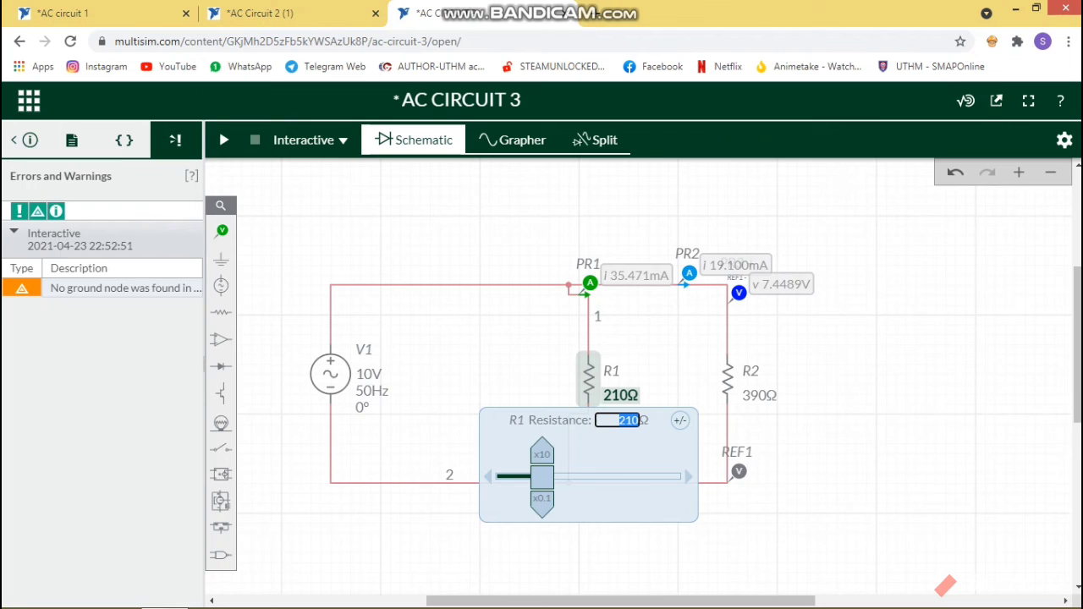
text(390)
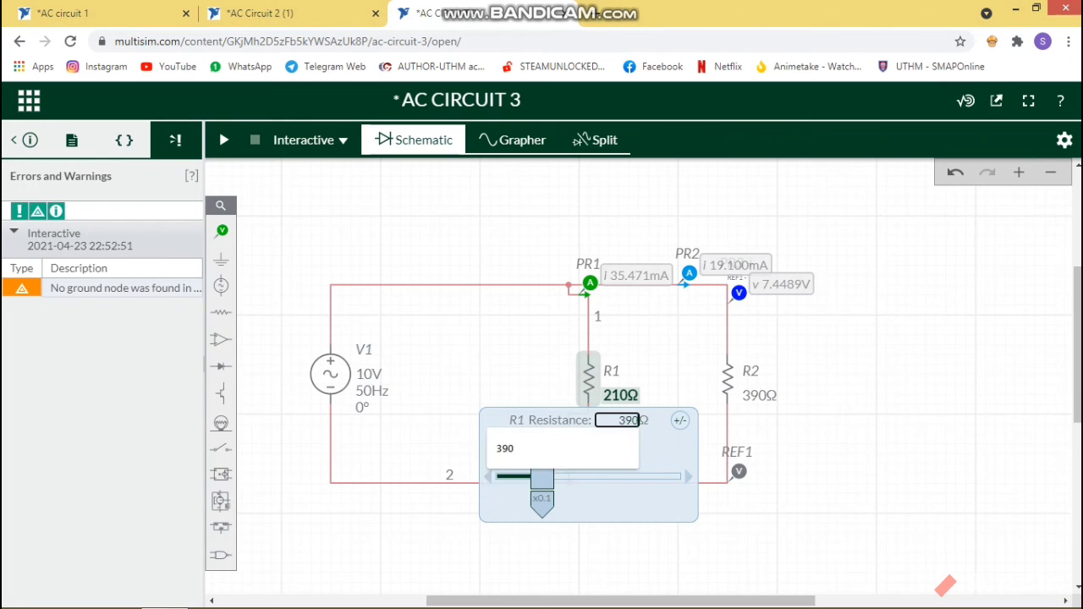
key(Return)
key(Escape)
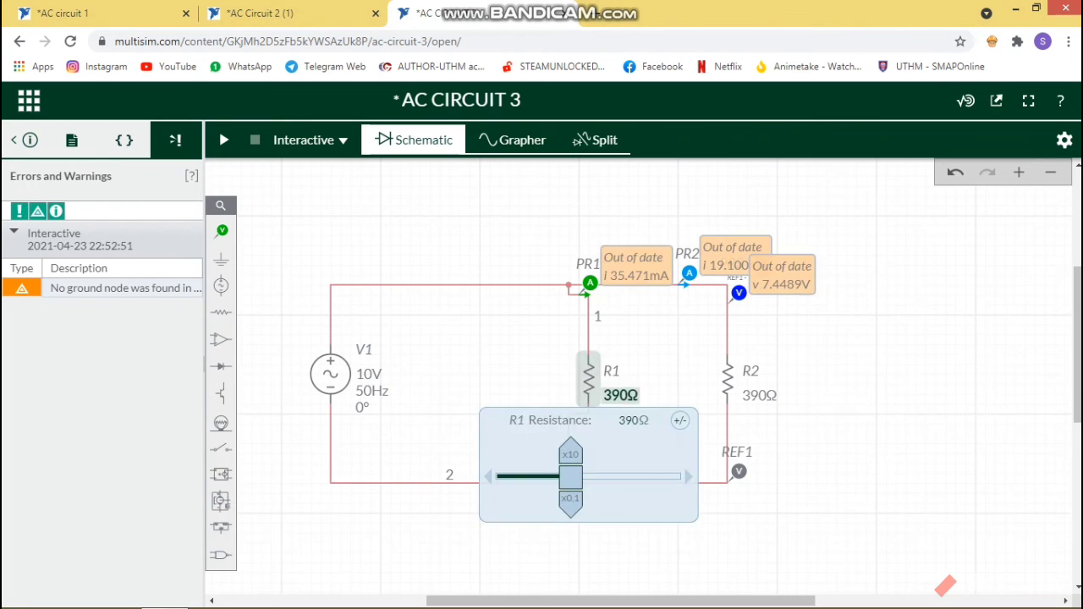
Set R2's resistance to 470 Ω in the AC Circuit 3 schematic.
click(759, 396)
click(766, 420)
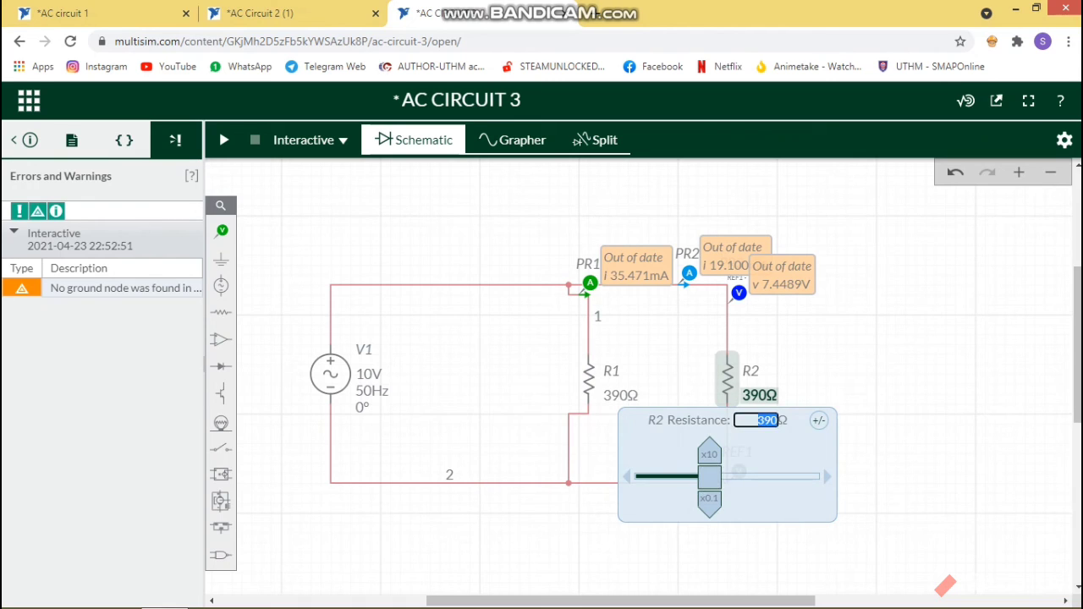
click(764, 421)
double_click(764, 421)
text(470)
key(Return)
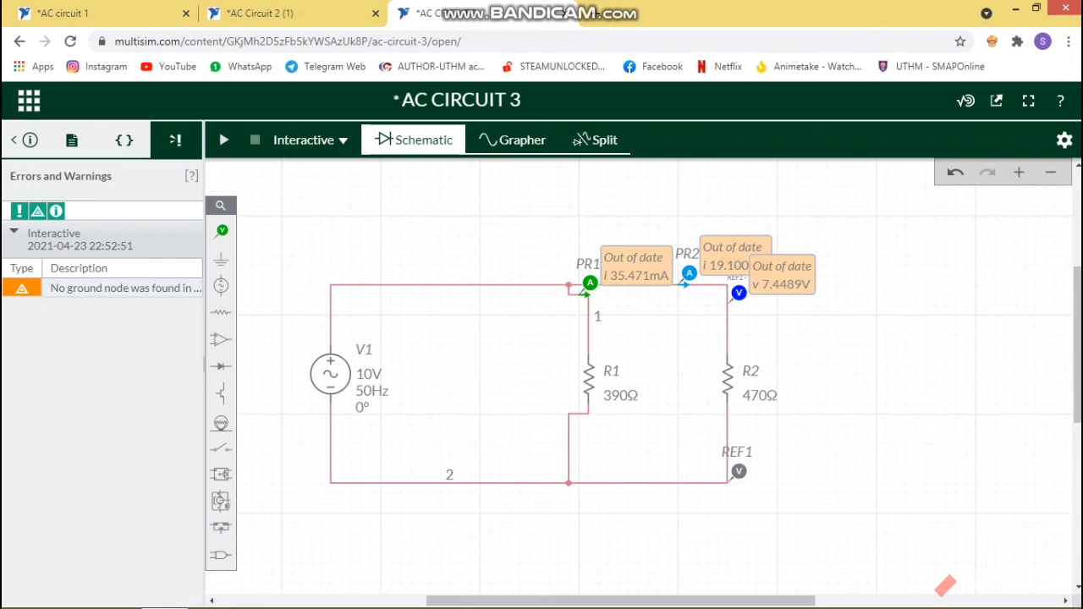
Run and pause the simulation with the 390 Ω and 470 Ω resistors, view the waveforms in the Grapher, and stop the simulation.
click(223, 140)
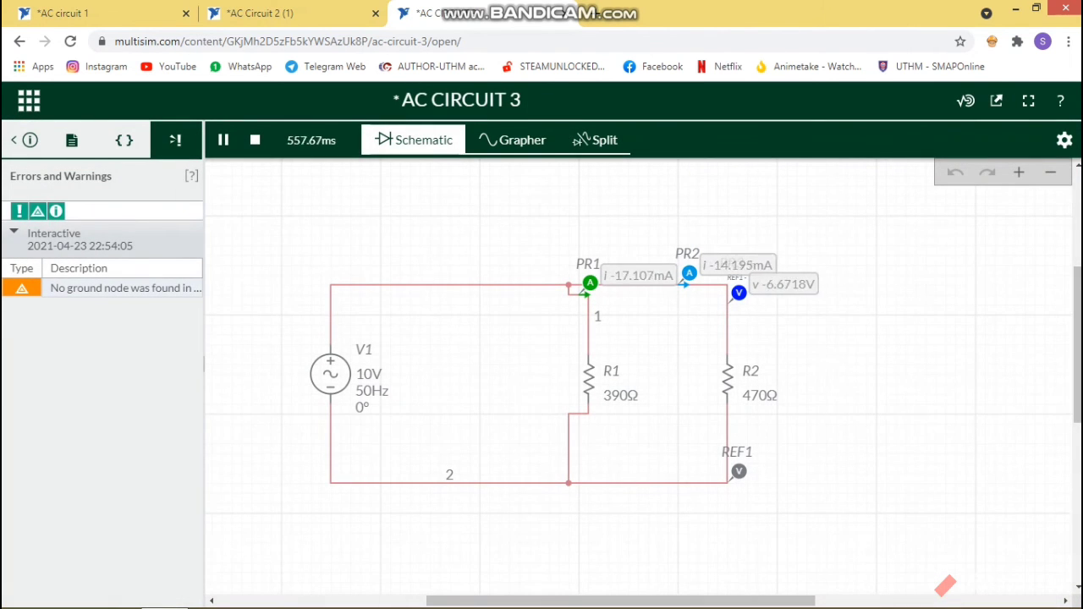
click(224, 140)
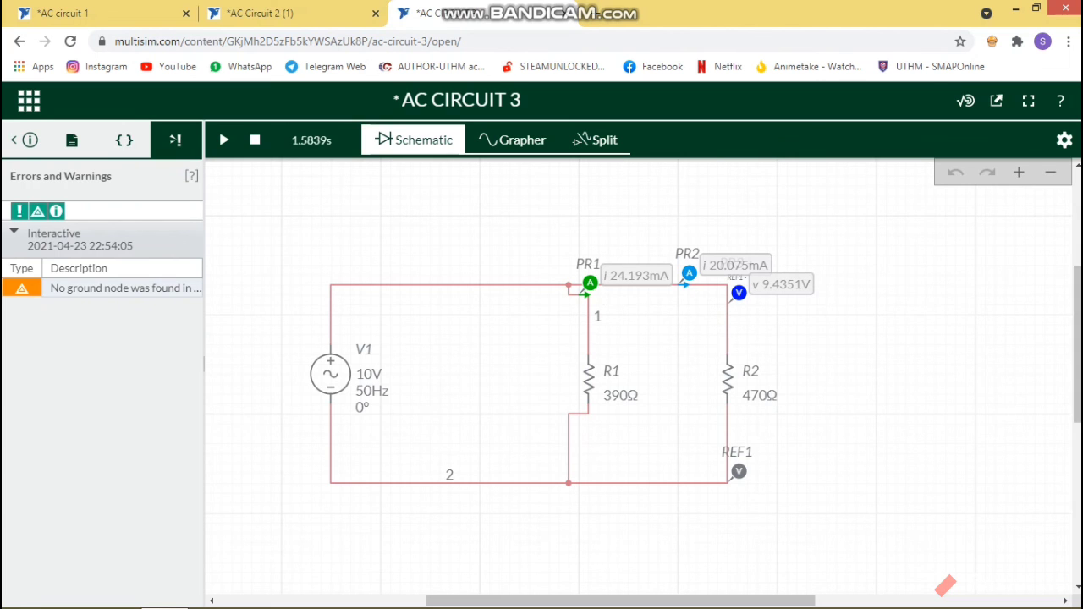
click(514, 139)
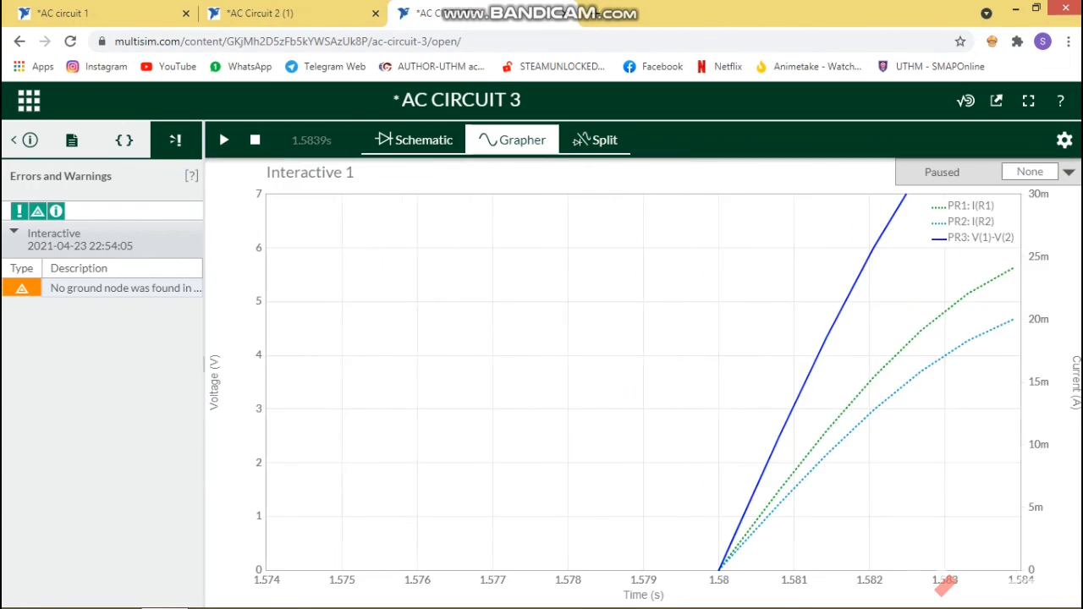
scroll(508, 393, down, 6)
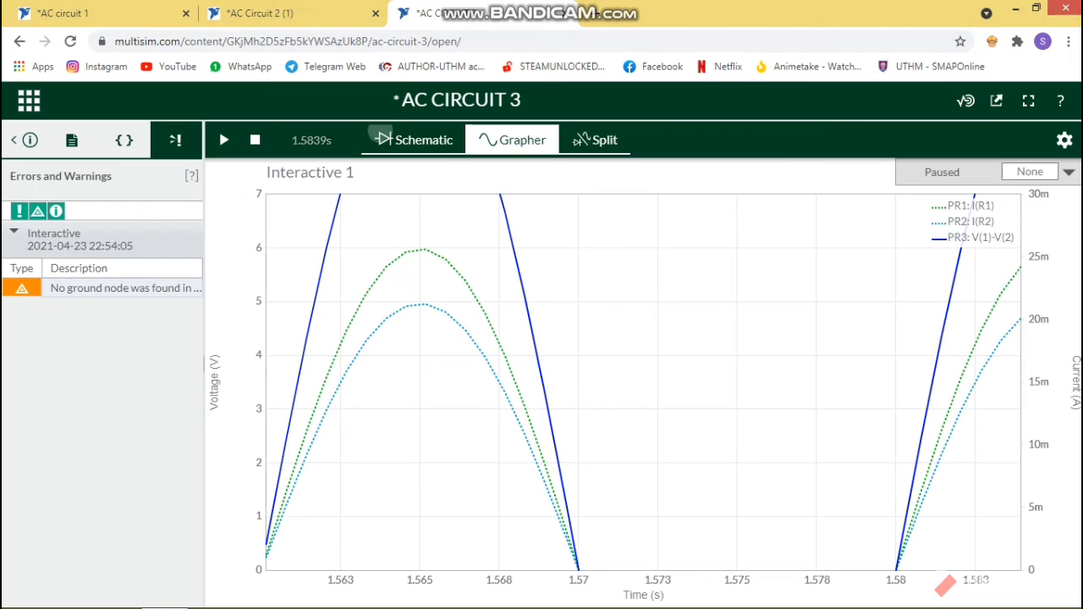
click(383, 138)
click(255, 139)
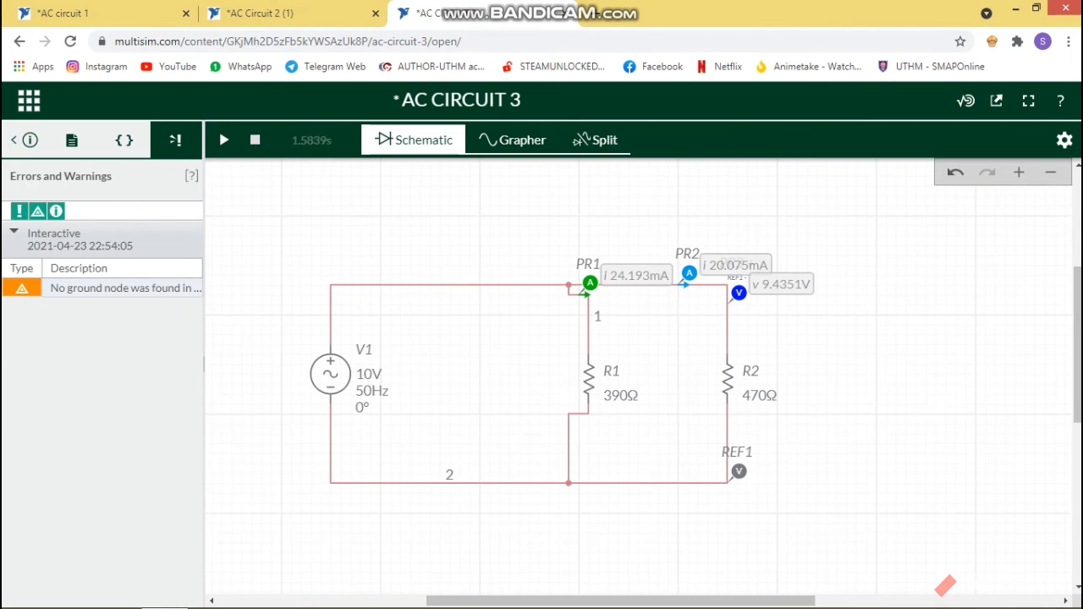
Set R1's resistance to 470 Ω in the AC Circuit 3 schematic.
click(621, 396)
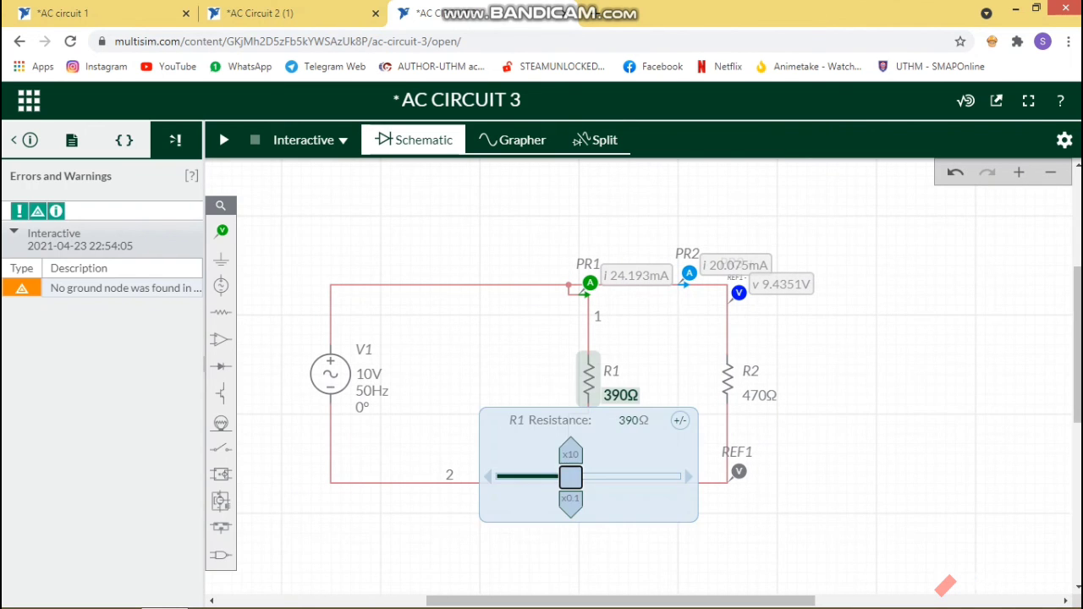
click(628, 421)
text(470)
key(Return)
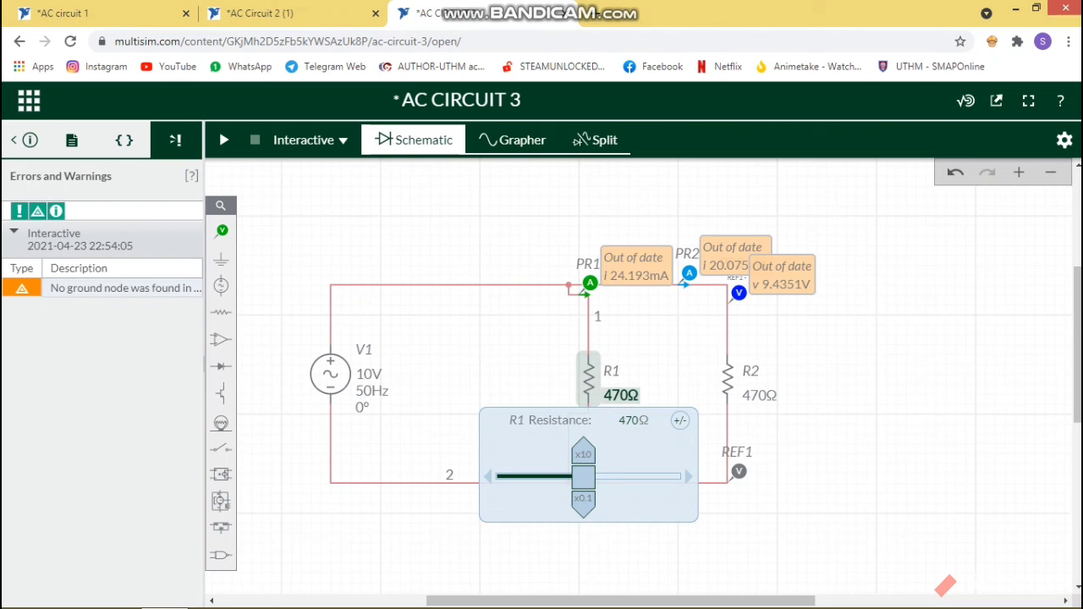
Set R2's resistance to 860 Ω in the AC Circuit 3 schematic.
click(759, 396)
click(757, 421)
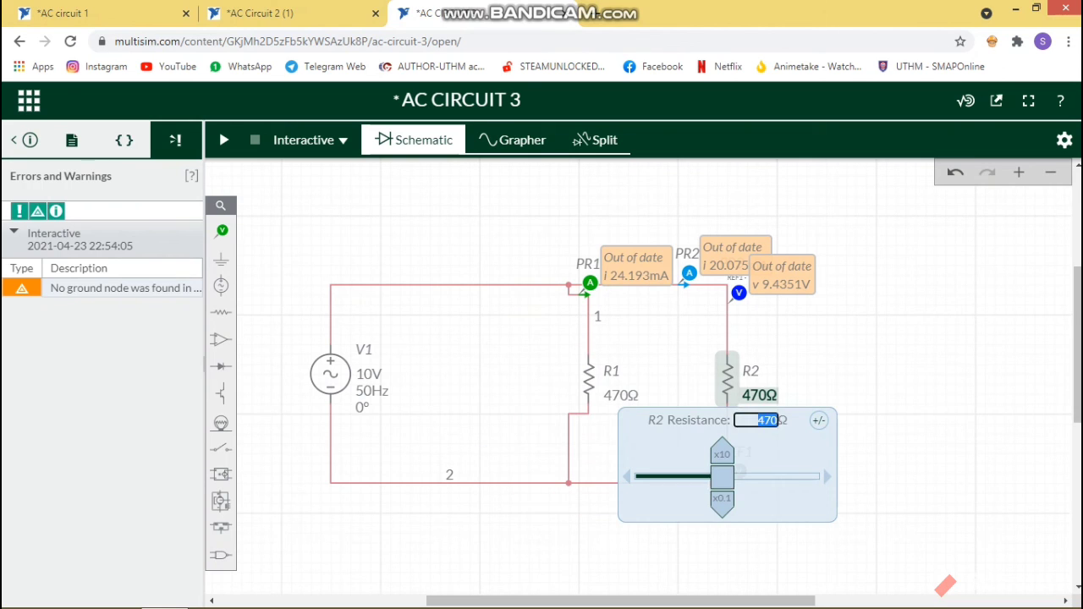
text(860)
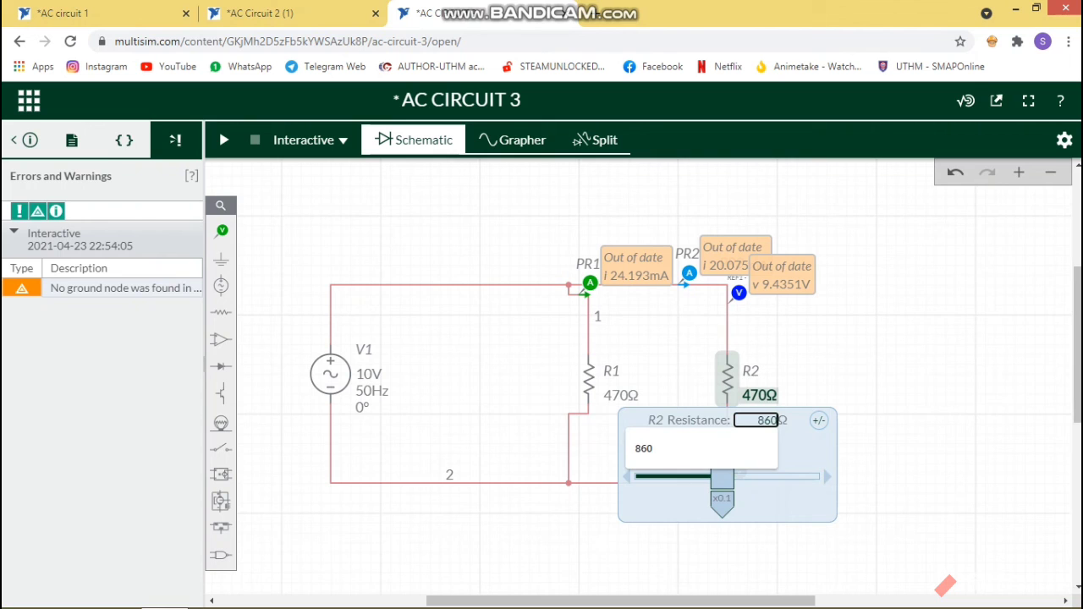
key(Return)
key(Escape)
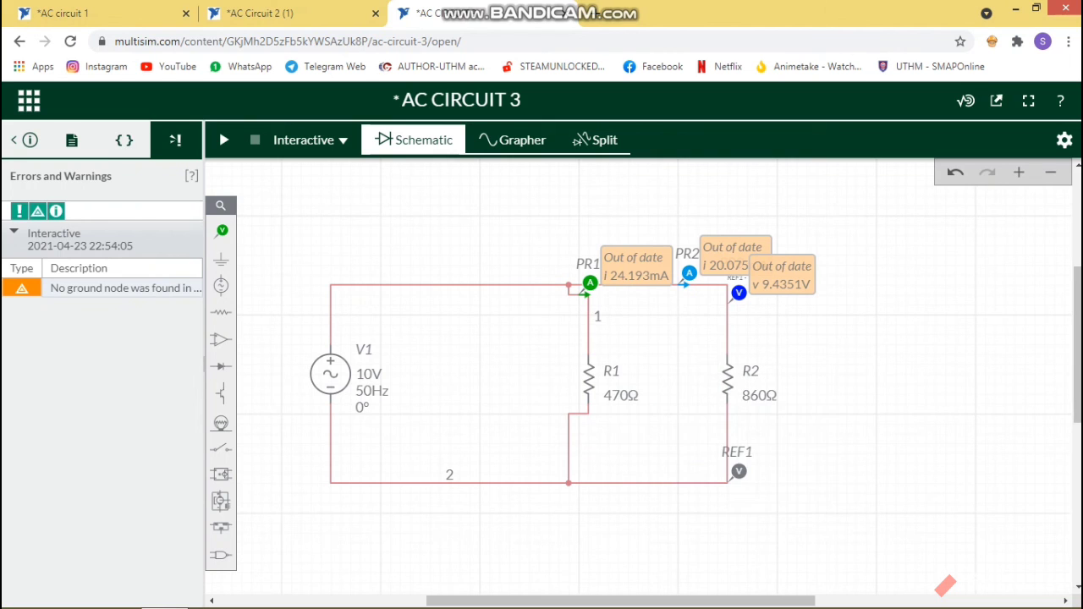
Simulate AC Circuit 3 with the 470 Ω and 860 Ω resistors, examine the probe waveforms in the Grapher, and return to the schematic.
click(224, 140)
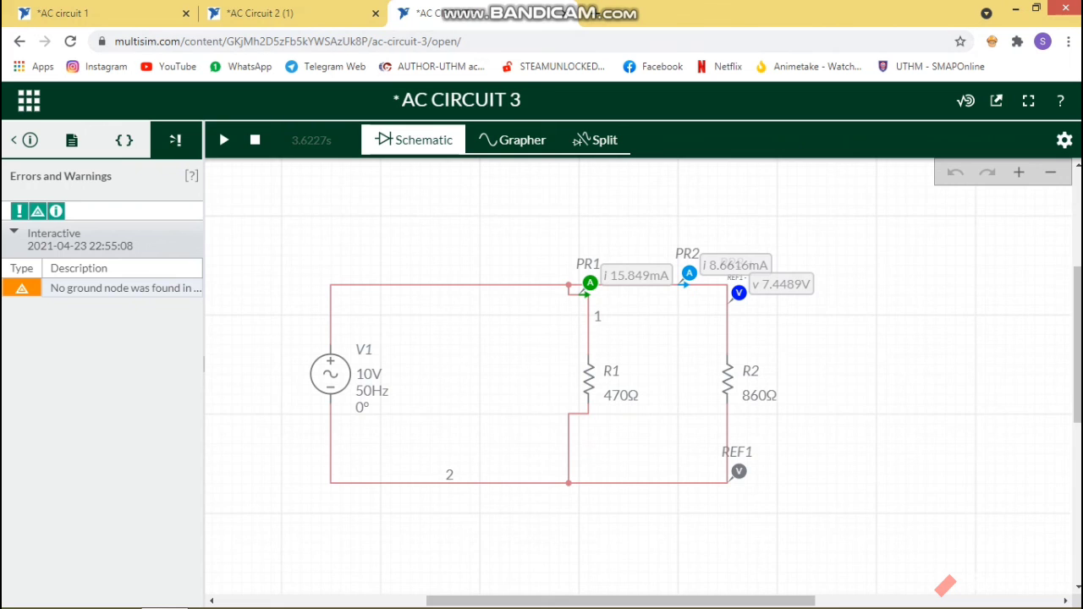
click(513, 140)
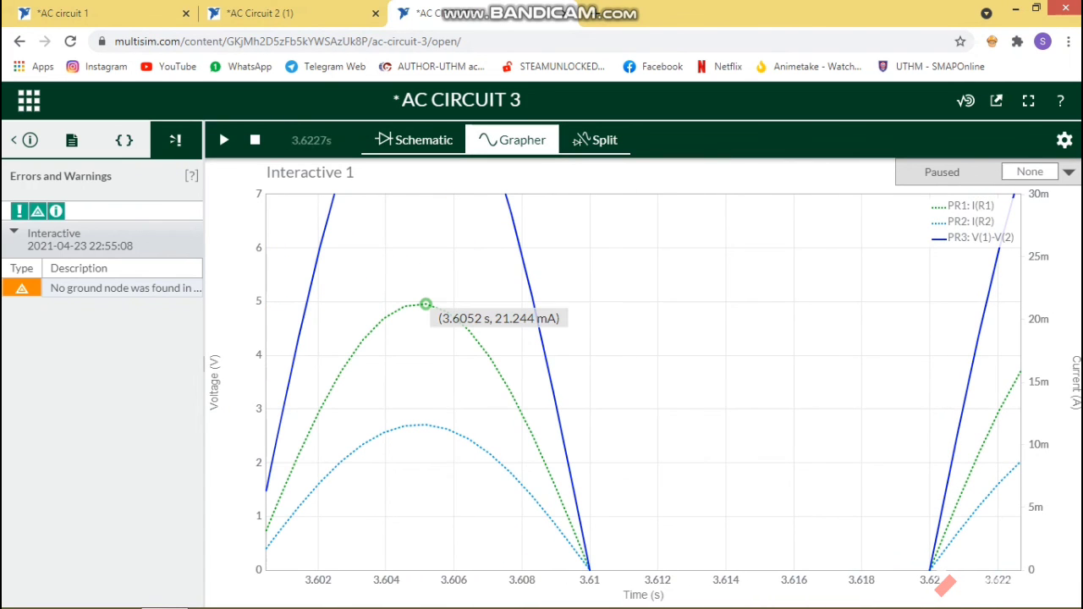
mouse_move(426, 425)
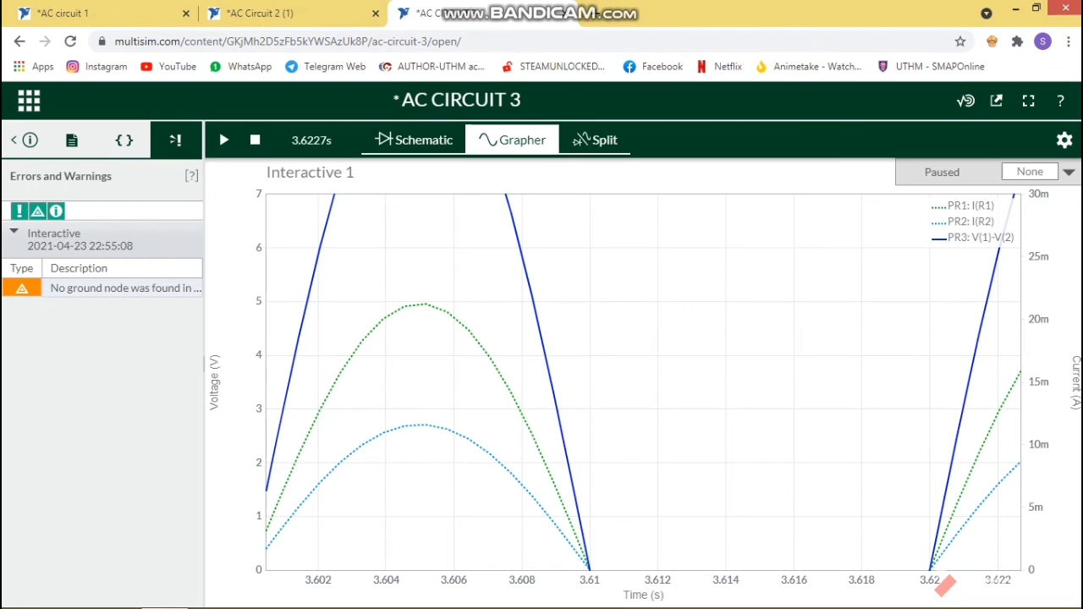
scroll(245, 255, up, 3)
scroll(245, 255, down, 4)
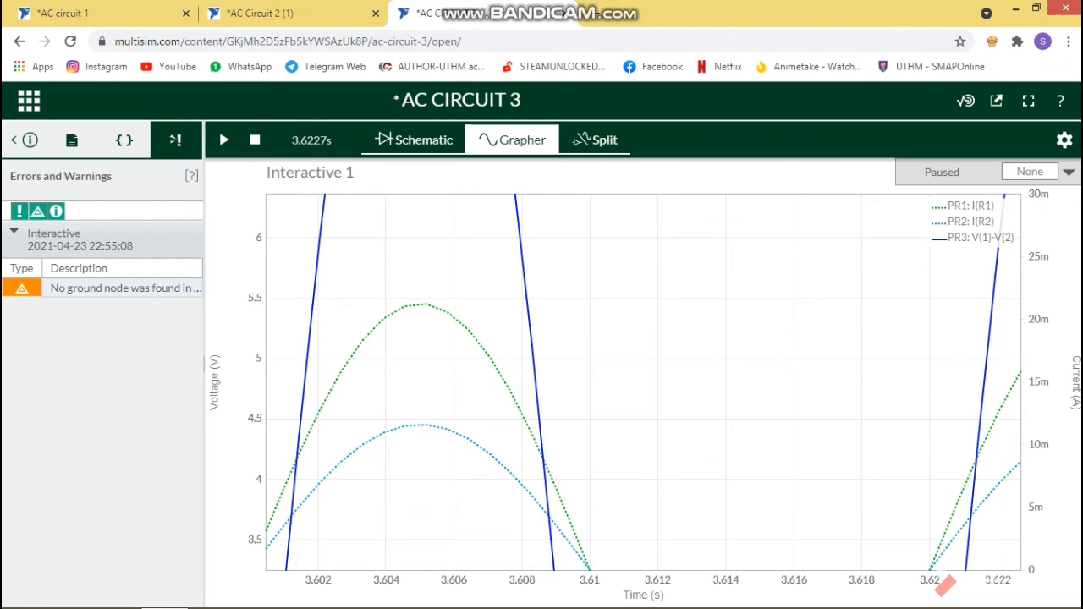
scroll(246, 255, up, 1)
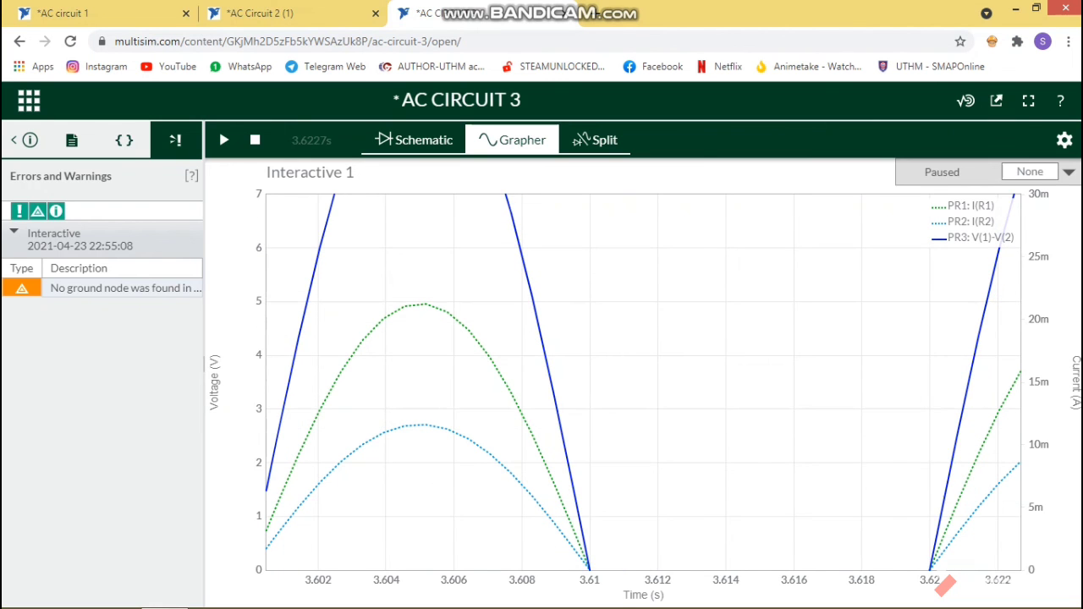
scroll(245, 254, down, 1)
click(415, 140)
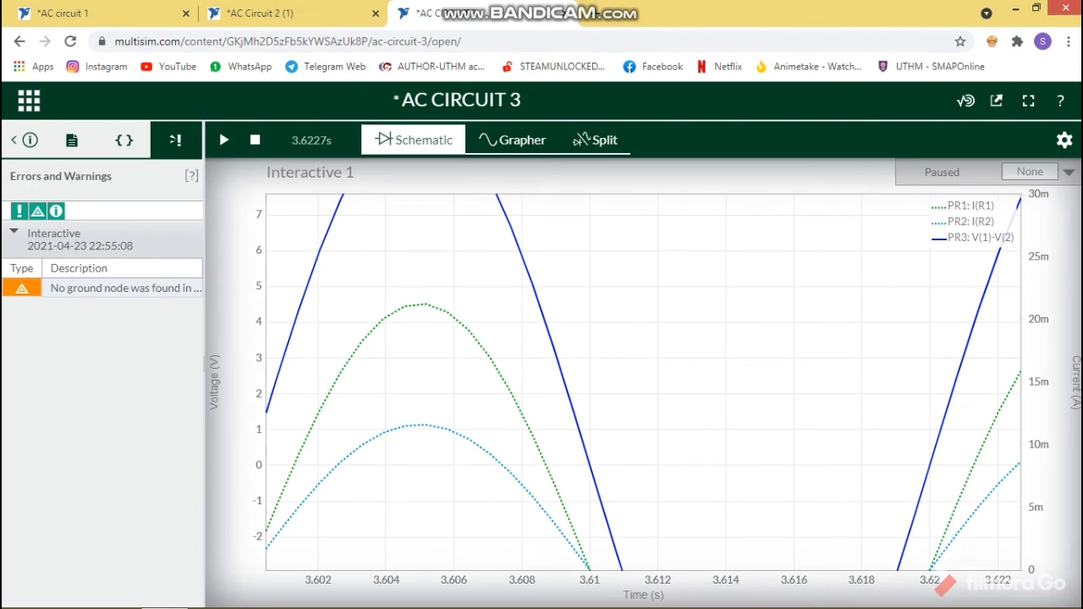
Stop the running AC Circuit 3 simulation and set R1's resistance to 210 Ω.
click(256, 140)
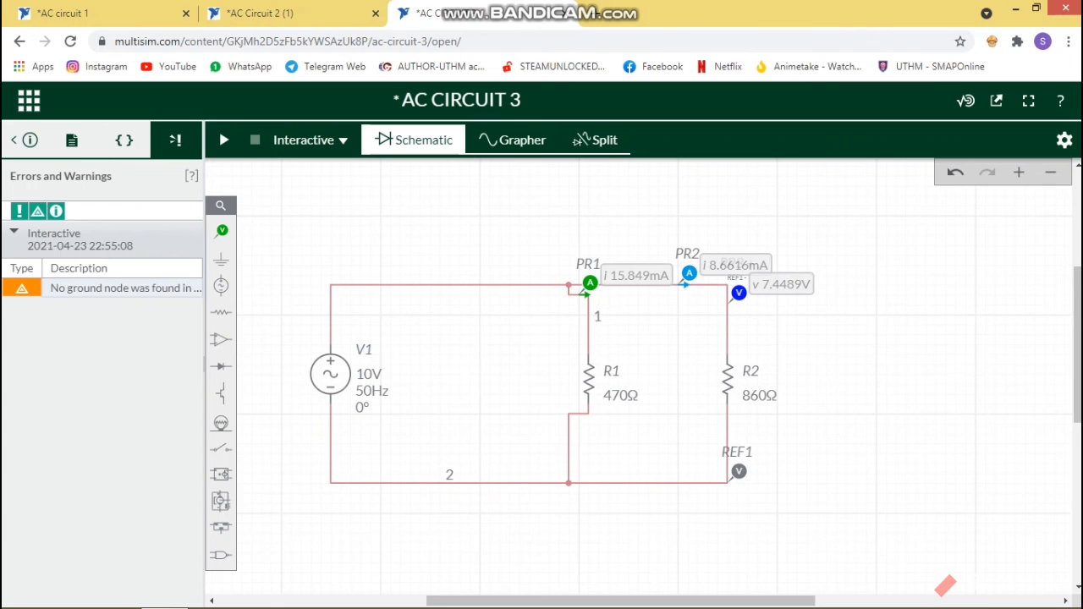
click(621, 396)
click(629, 420)
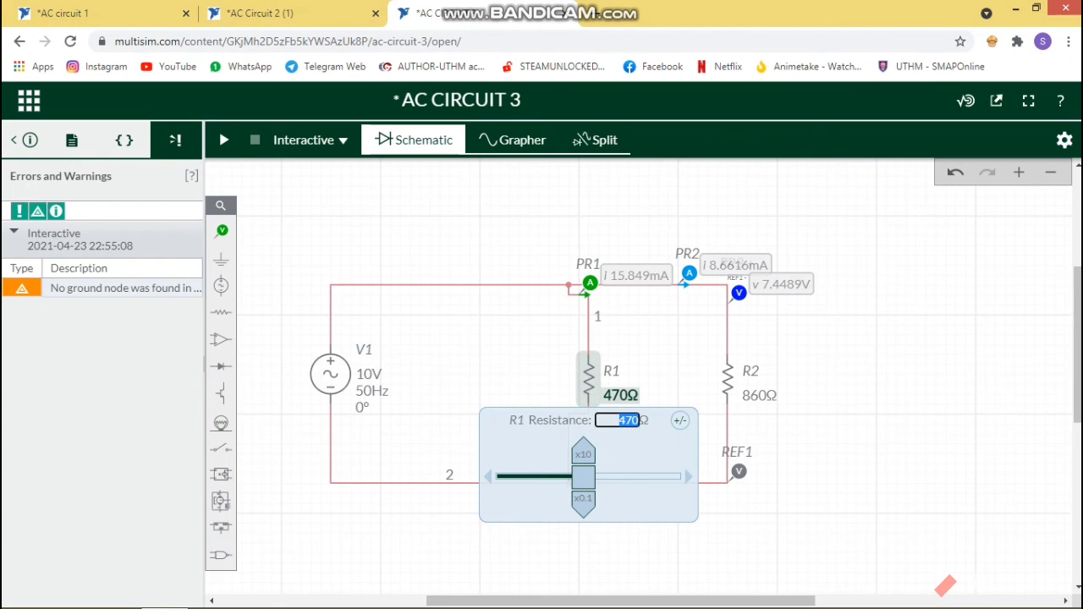
text(210)
key(Return)
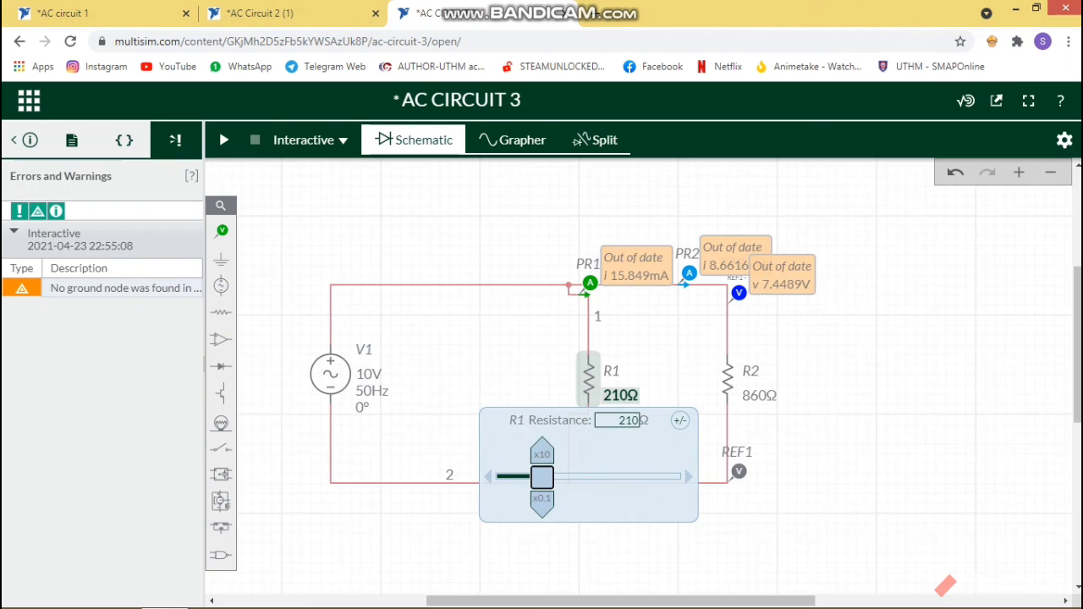
click(474, 355)
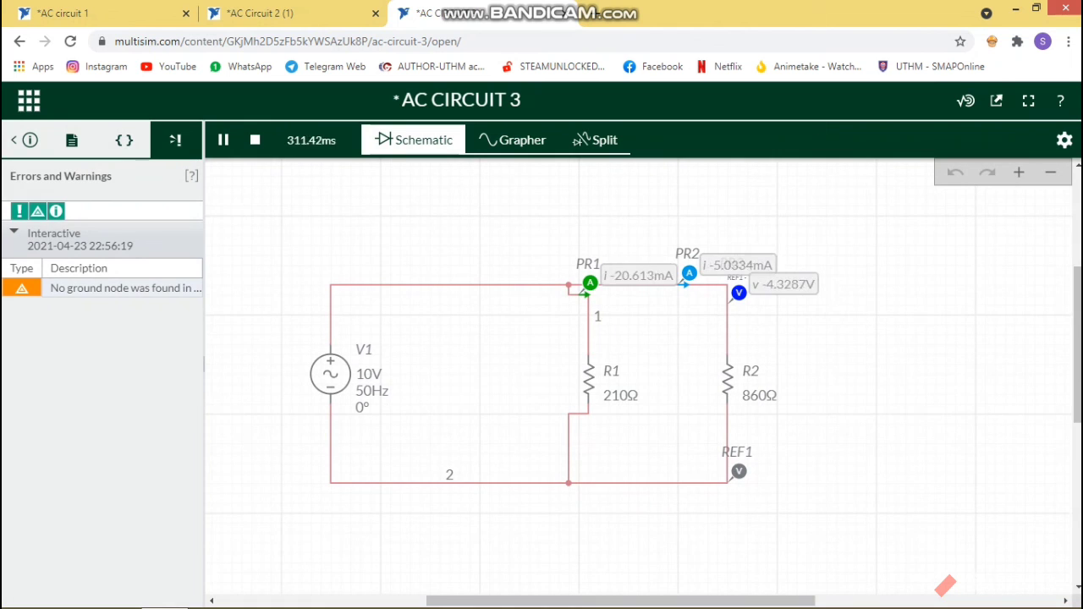
Run and pause the simulation with the 210 Ω and 860 Ω resistors, examine the probe waveforms in the Grapher, and return to the schematic.
click(223, 140)
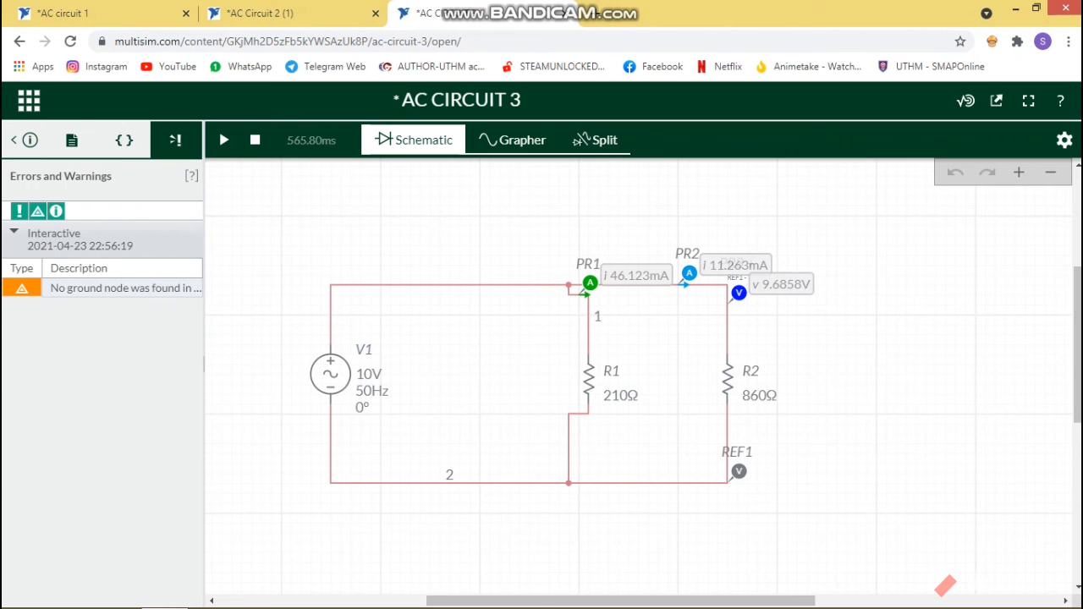
click(512, 139)
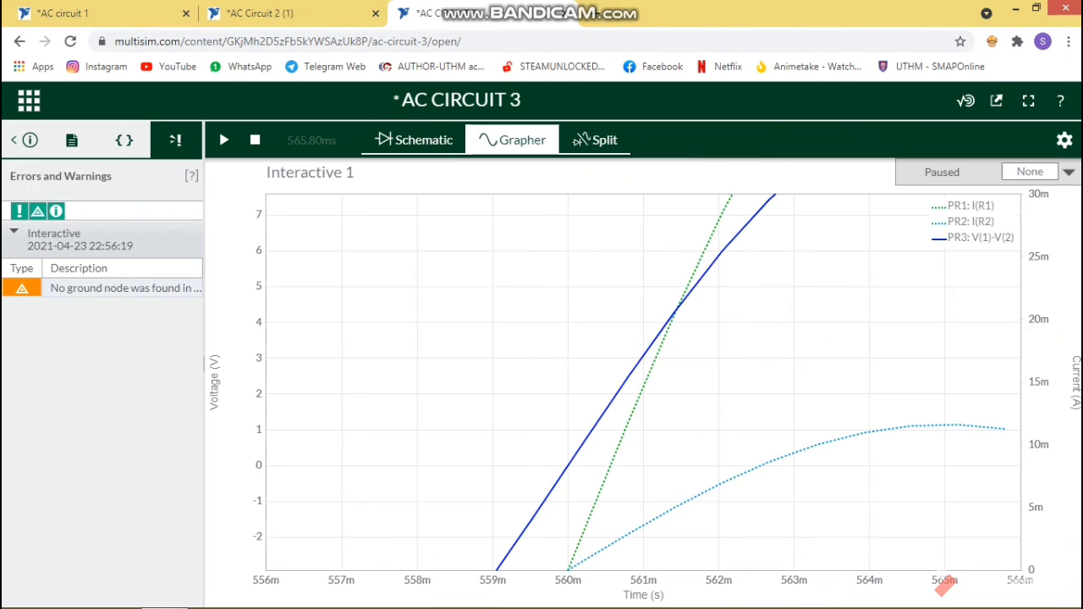
scroll(630, 579, down, 4)
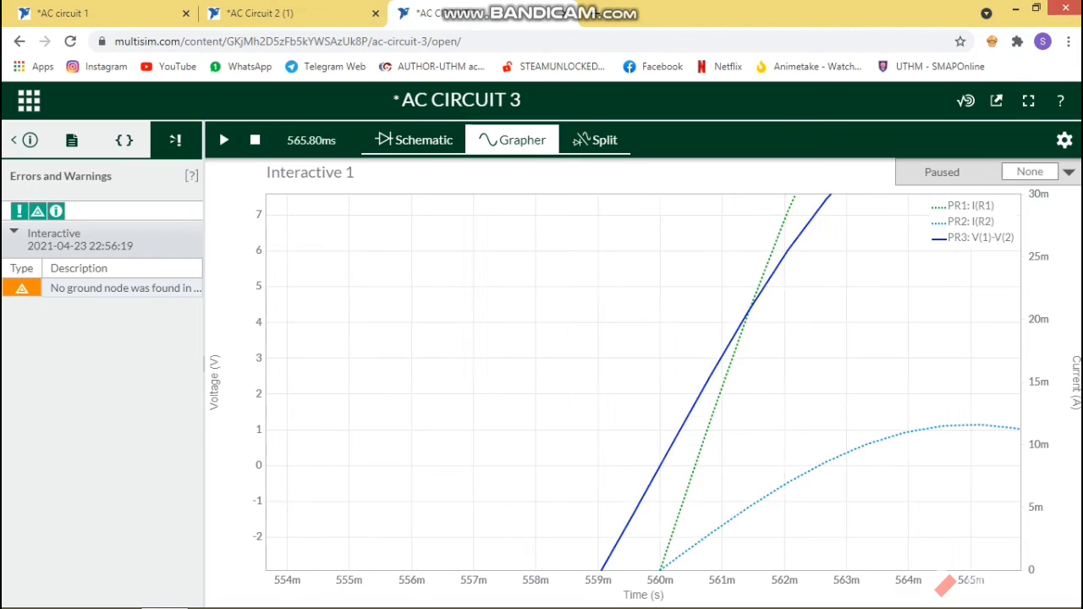
scroll(630, 579, down, 2)
scroll(630, 579, down, 2)
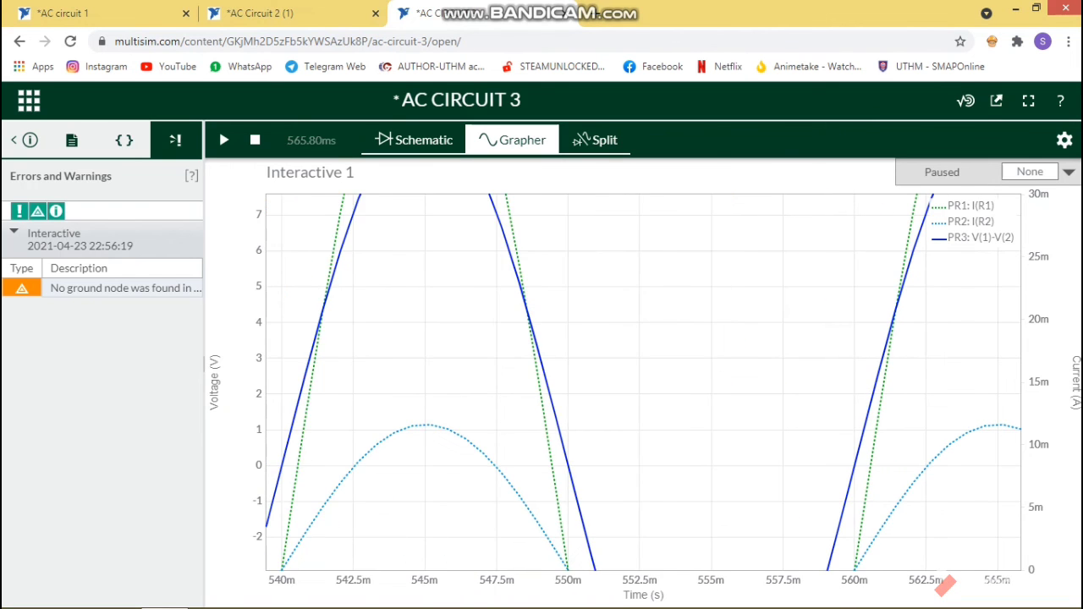
scroll(630, 579, down, 2)
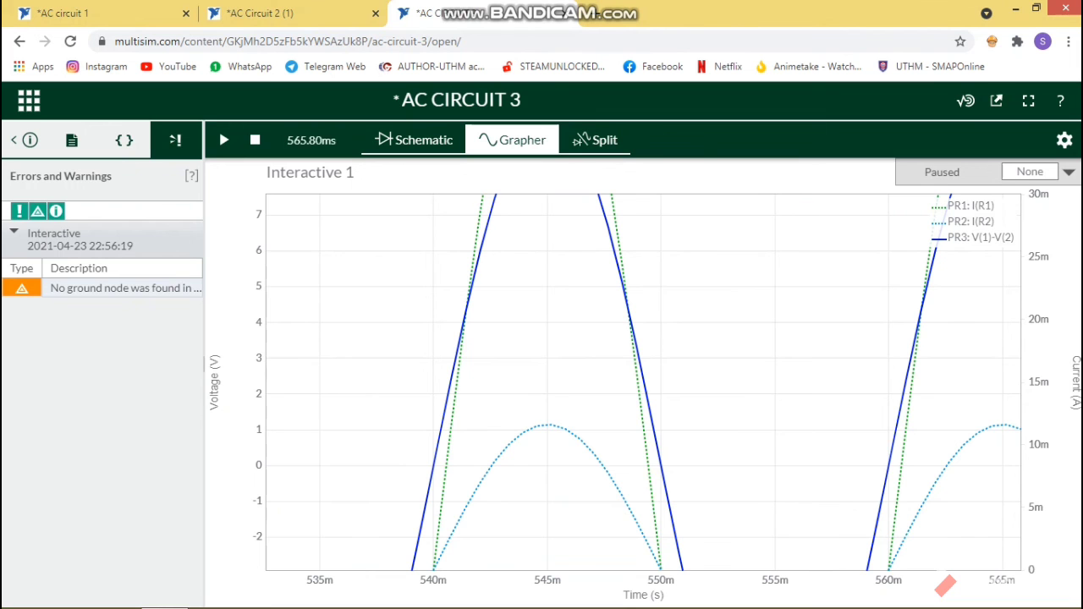
click(413, 138)
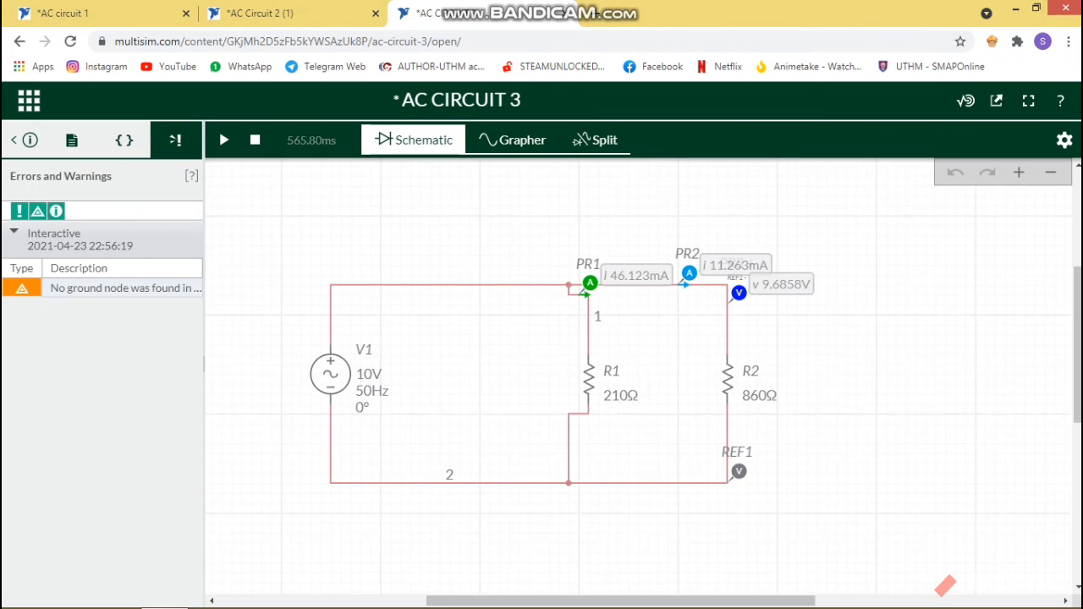